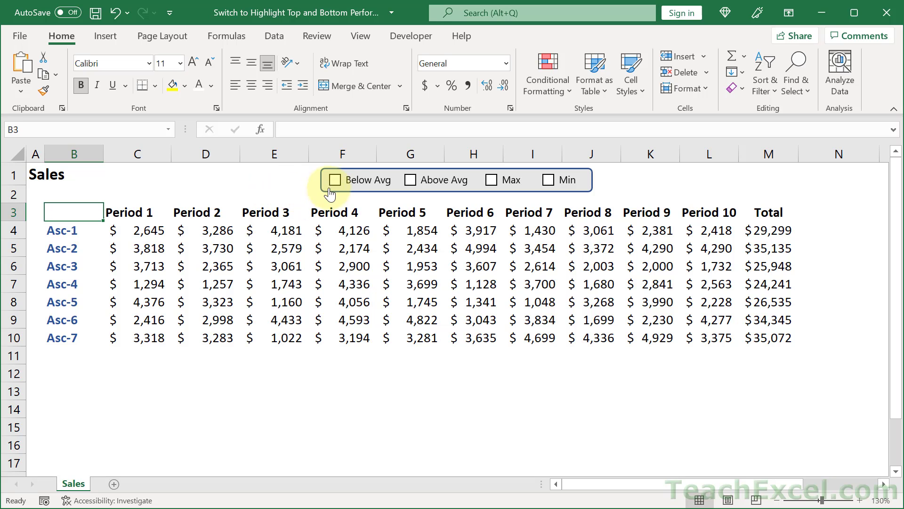
- Tick the Below Avg, Above Avg, Max and Min checkboxes to turn on all four highlights
left_click(336, 184)
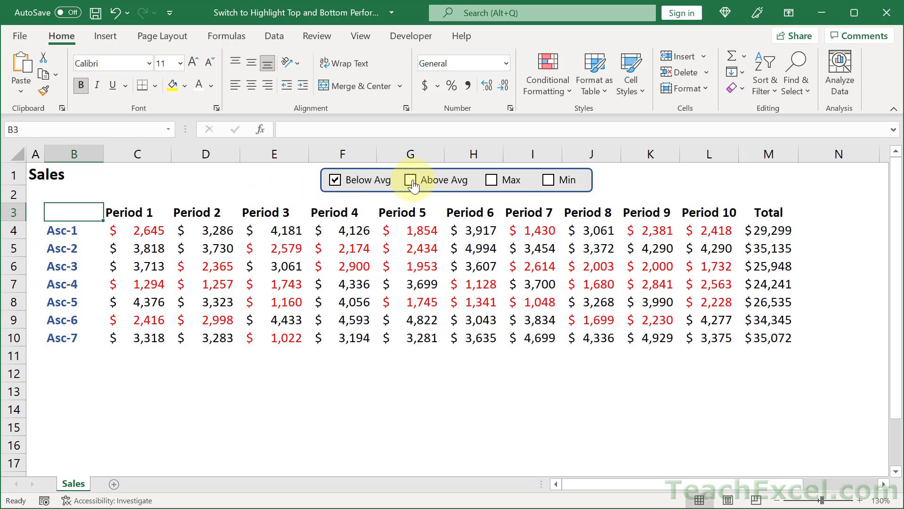
left_click(411, 183)
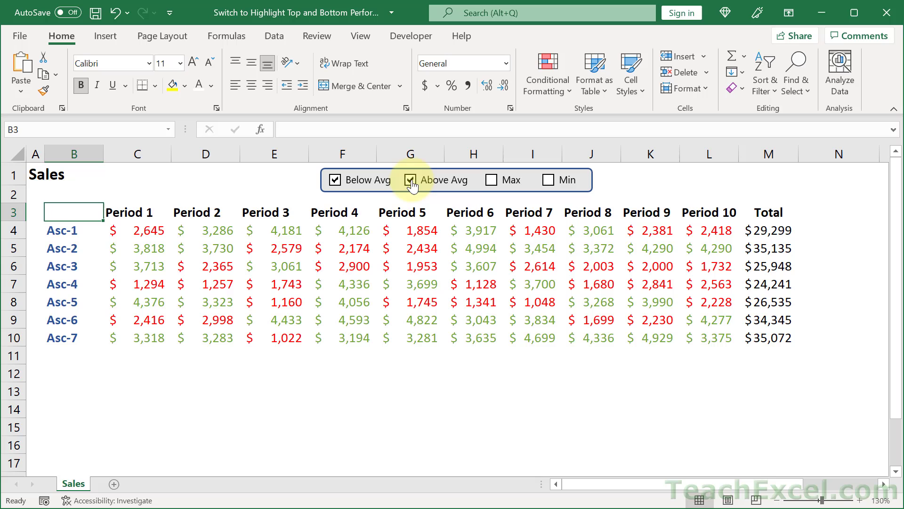
left_click(492, 183)
left_click(549, 184)
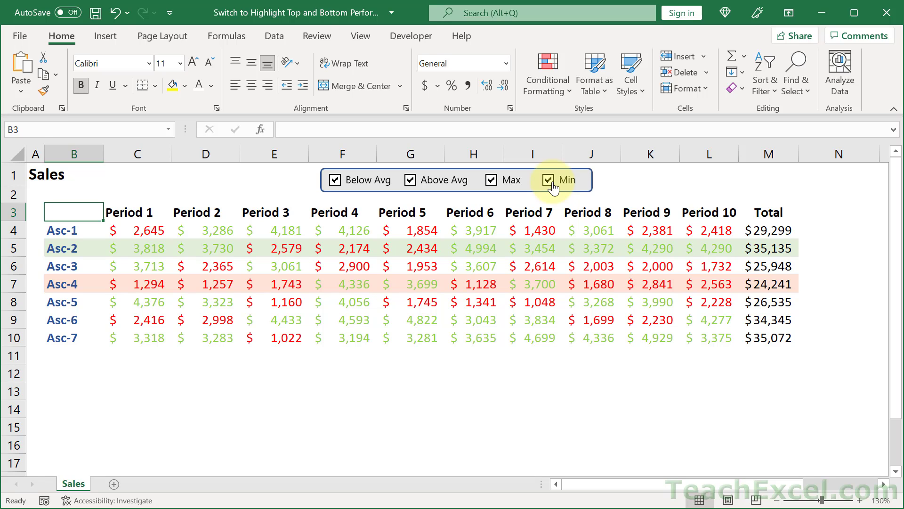
- Untick all four checkboxes to clear every highlight
left_click(549, 182)
left_click(492, 181)
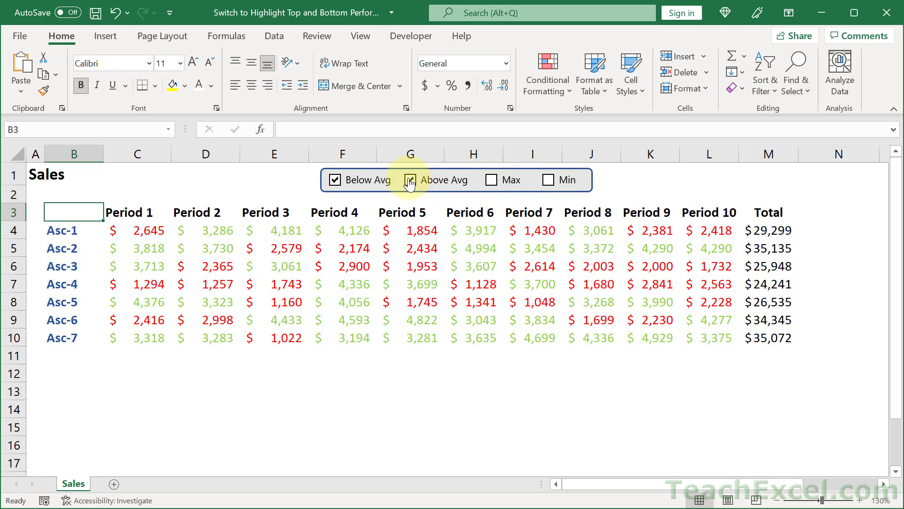
left_click(411, 180)
left_click(335, 181)
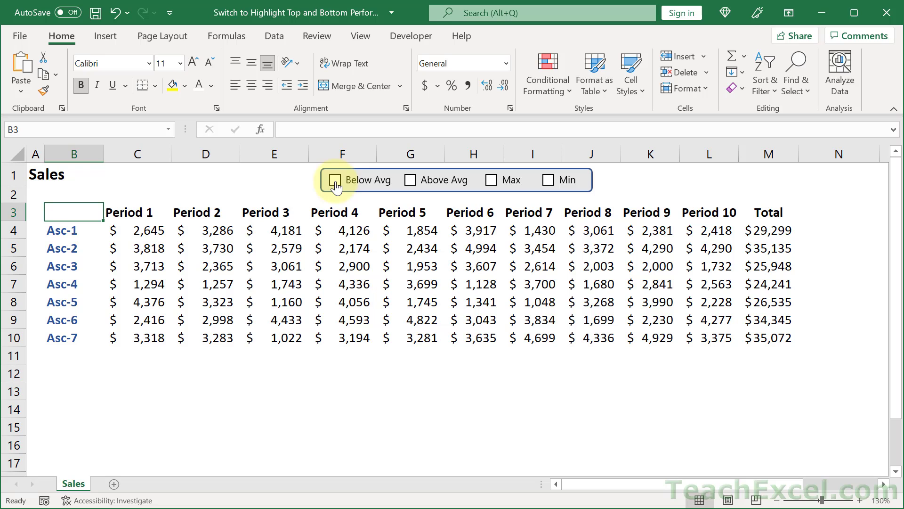
- Re-tick Below Avg, Above Avg and Max to restore the red, green and highest-total highlights
left_click(335, 180)
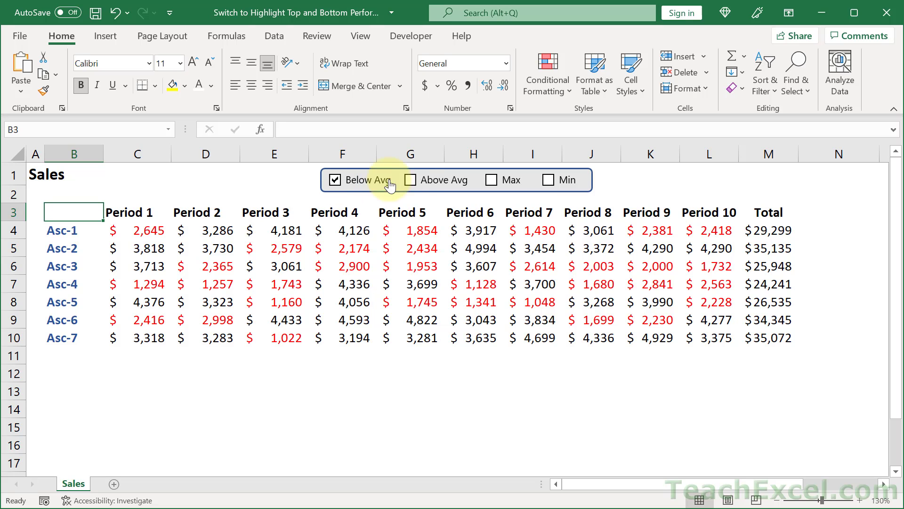
left_click(411, 181)
left_click(492, 181)
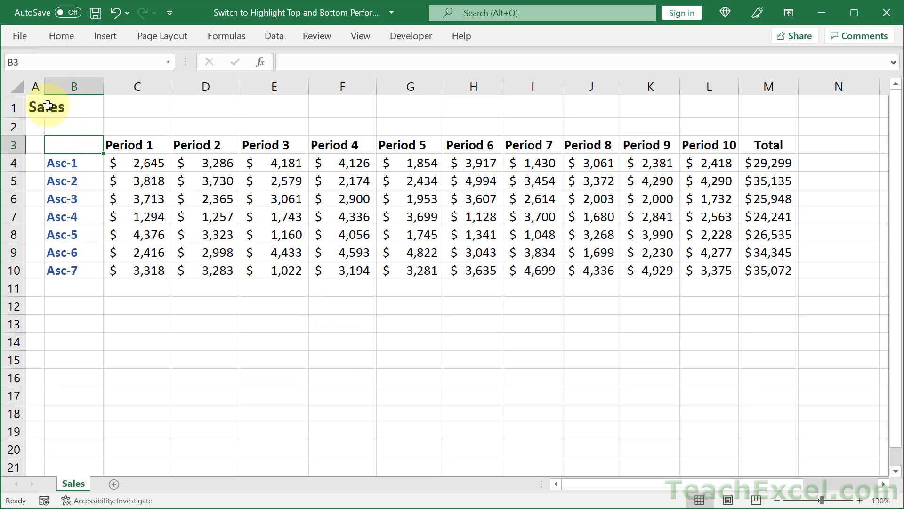
left_click(63, 36)
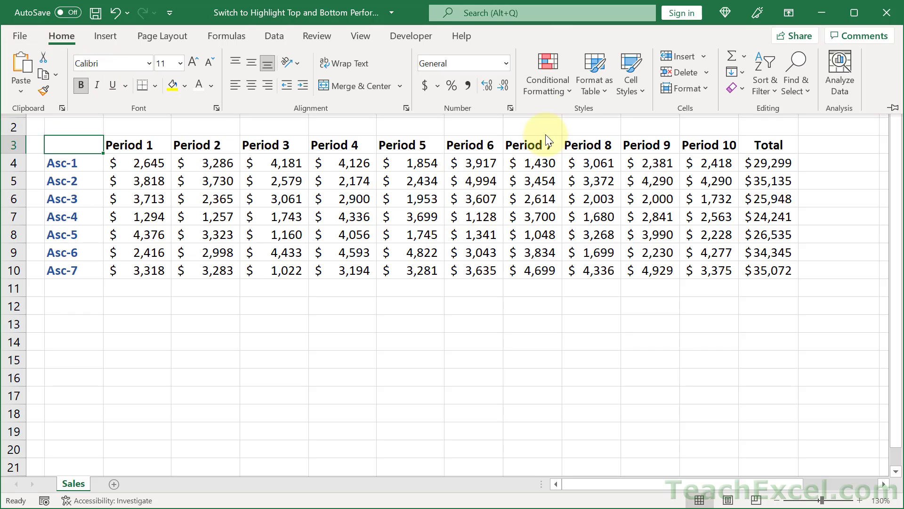
left_click(547, 89)
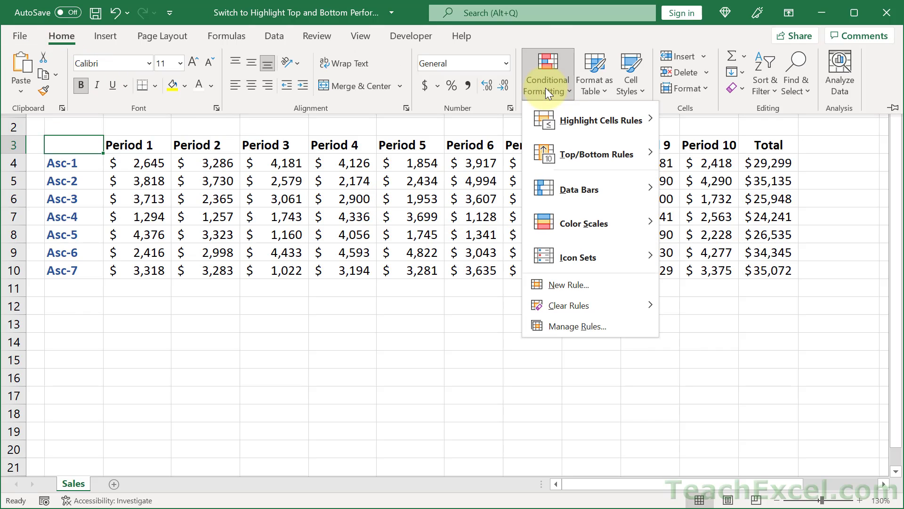
left_click(564, 285)
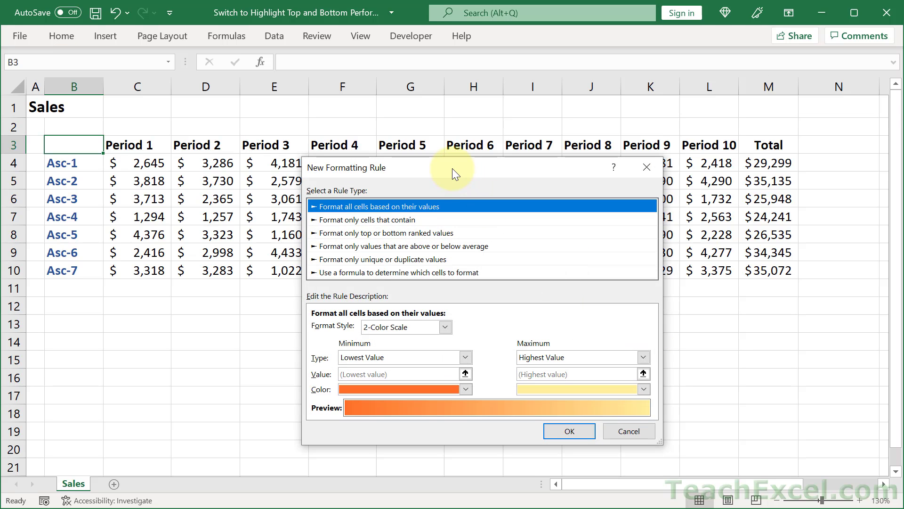
left_click(440, 272)
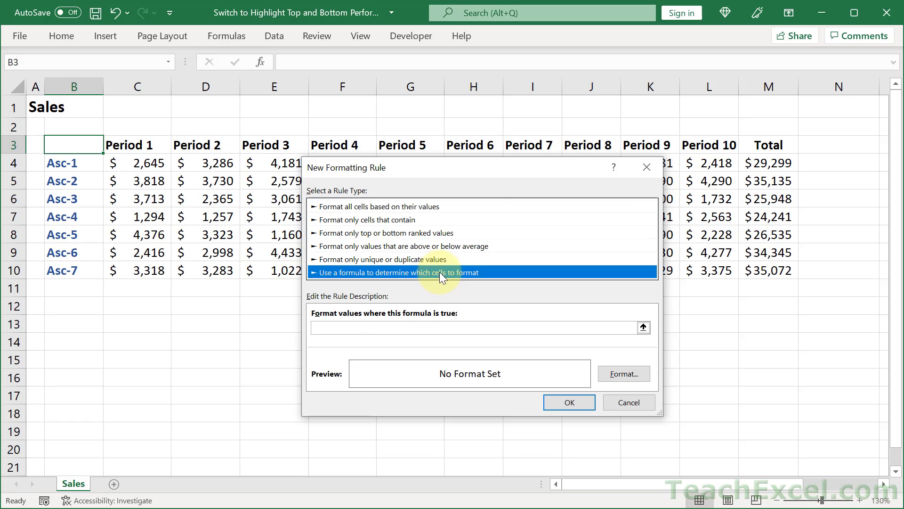
left_click(332, 327)
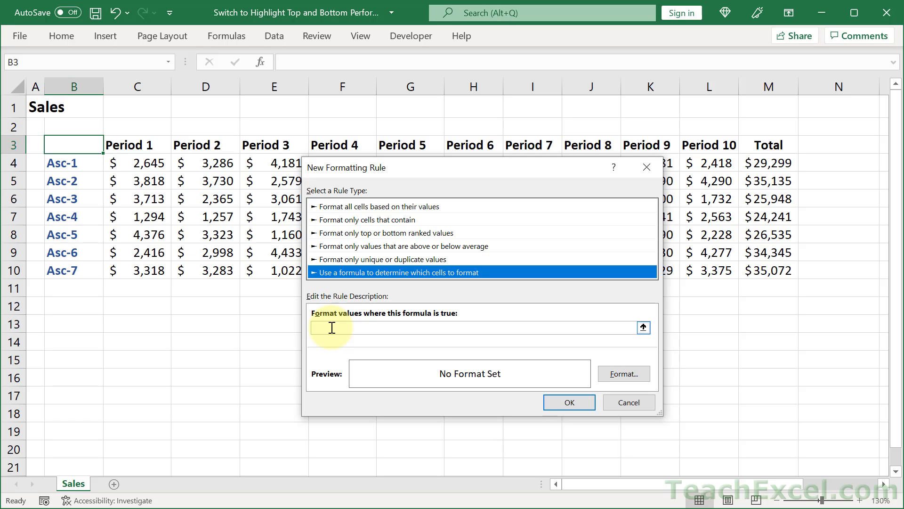
left_click(332, 328)
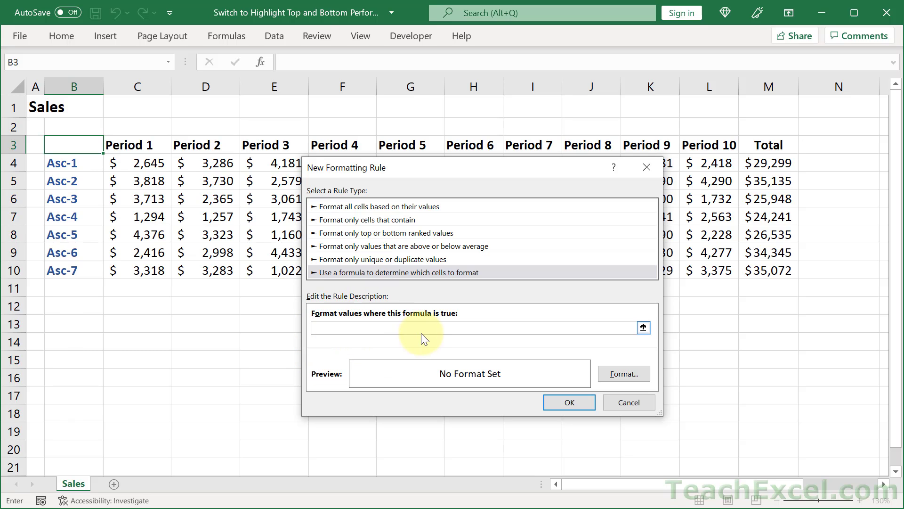
left_click(640, 404)
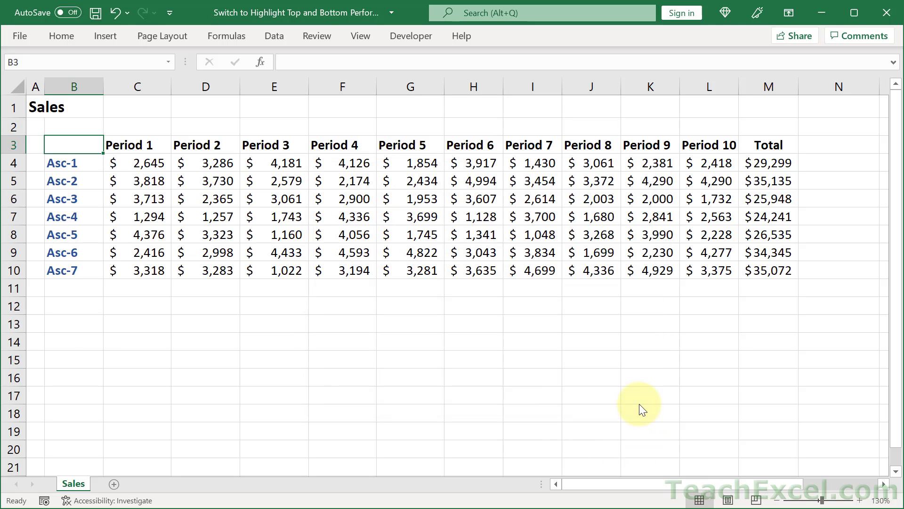
- Enter =C4<AVERAGE(C4:L10) in C12, which returns TRUE
left_click(130, 308)
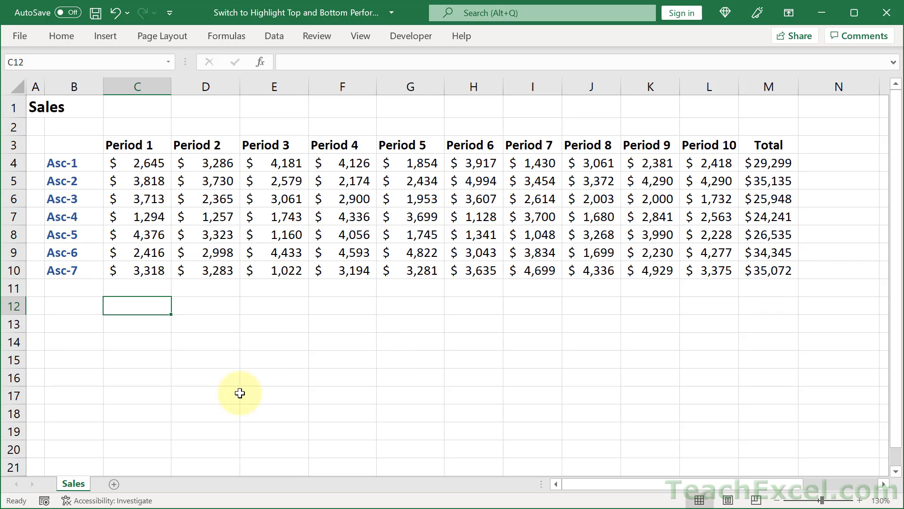
type("=")
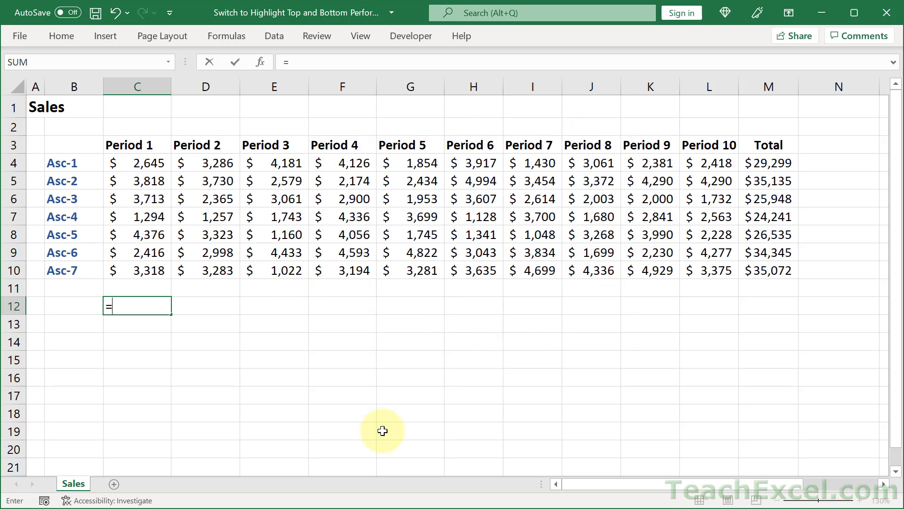
left_click(134, 163)
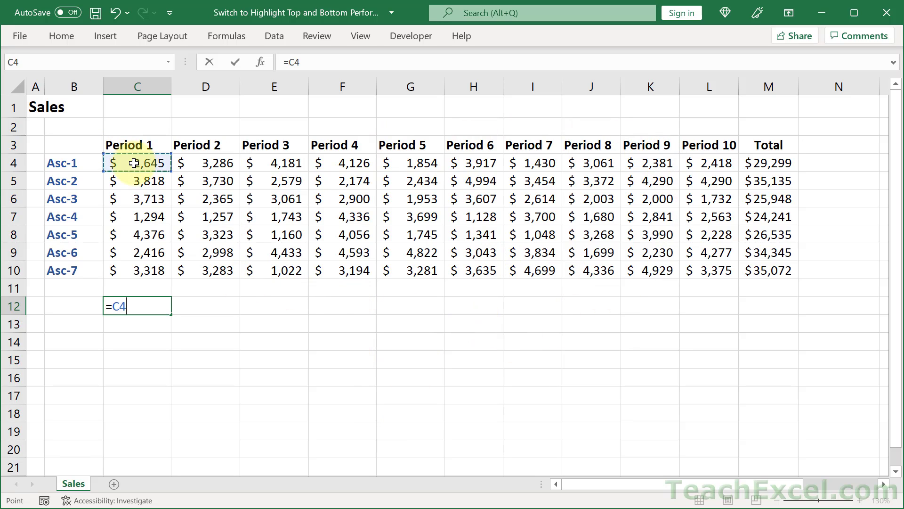
type("<average(")
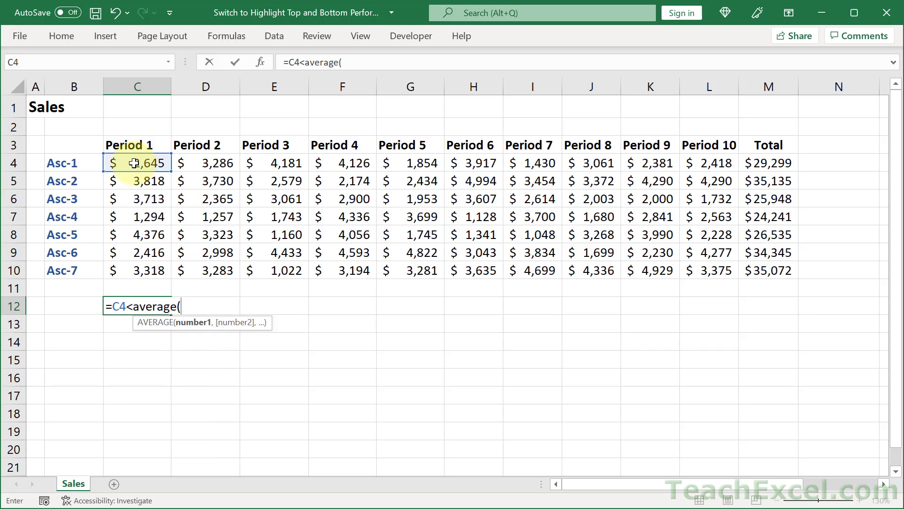
left_click_drag(135, 163, 699, 267)
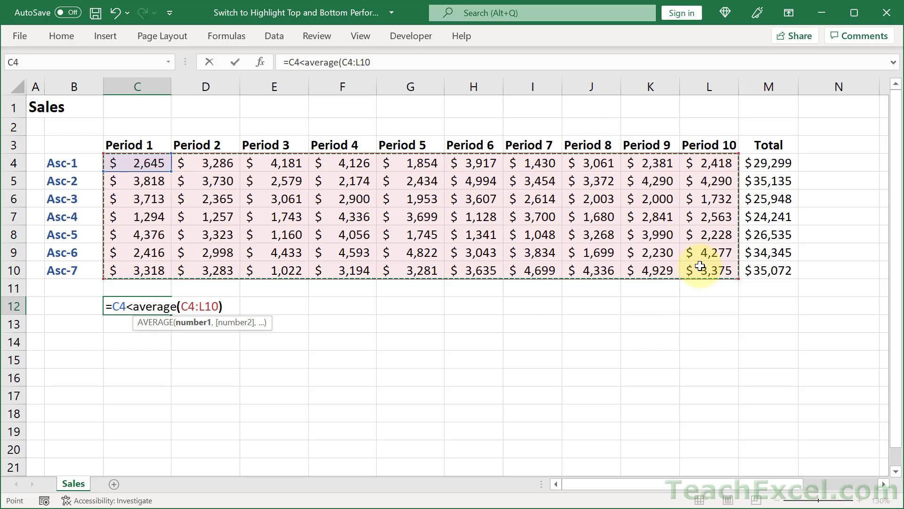
type(")")
key("Return")
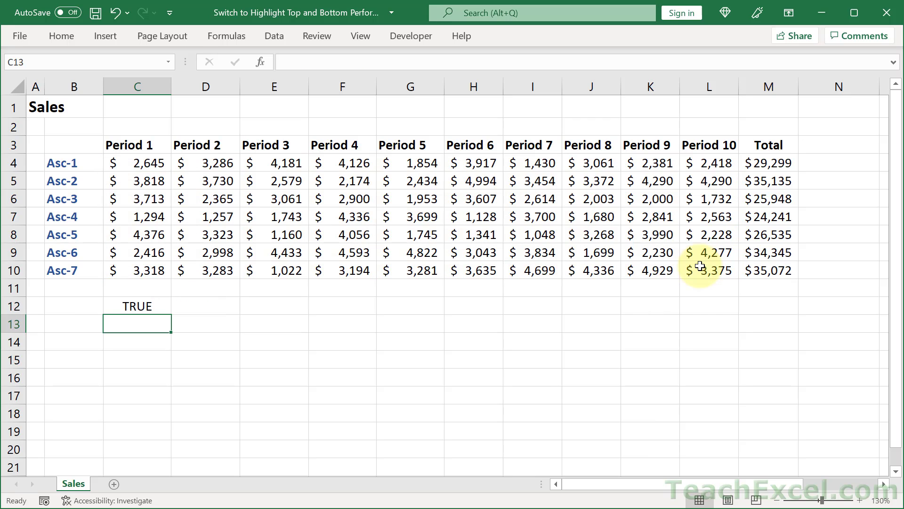
- Fill C12's formula across and down, then inspect D12's shifted average range
left_click(140, 303)
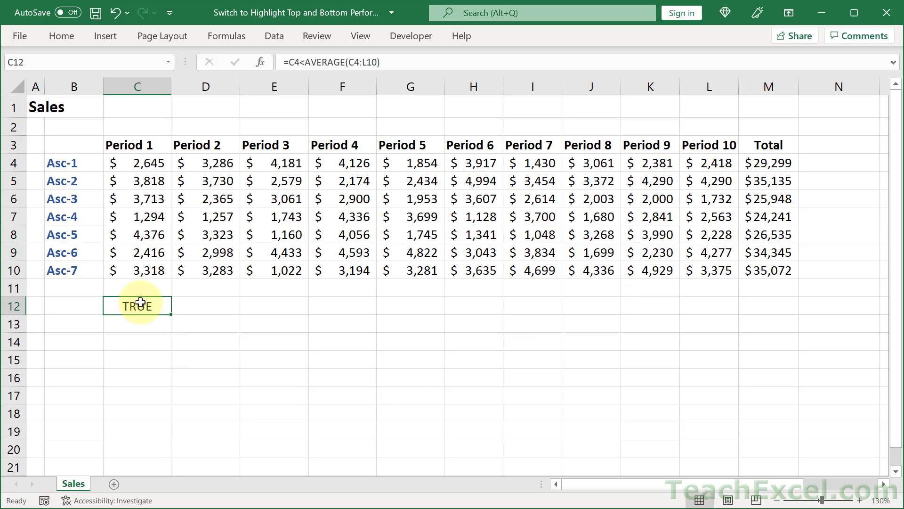
left_click_drag(172, 314, 744, 440)
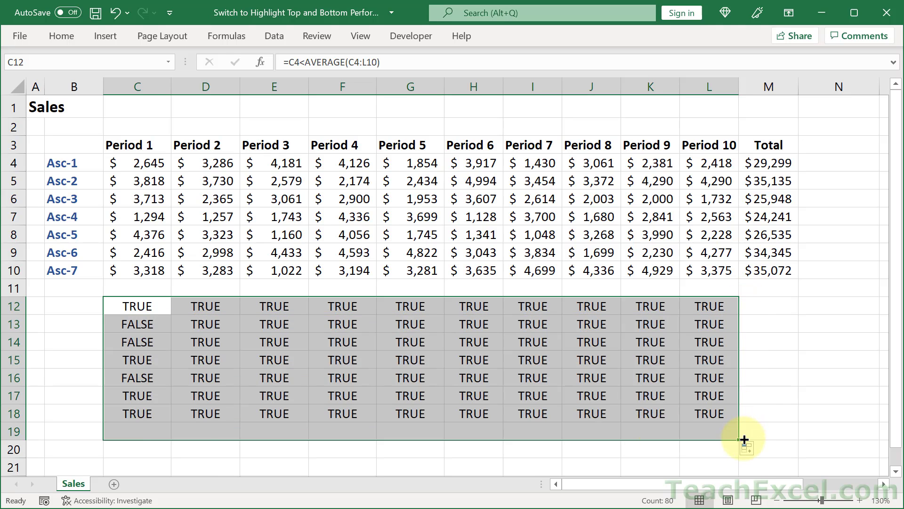
left_click(204, 307)
double_click(204, 307)
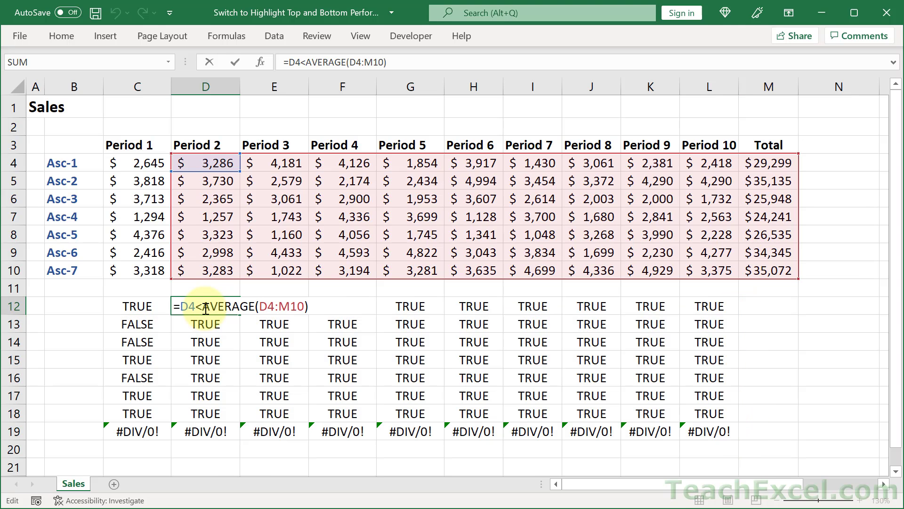
key("Escape")
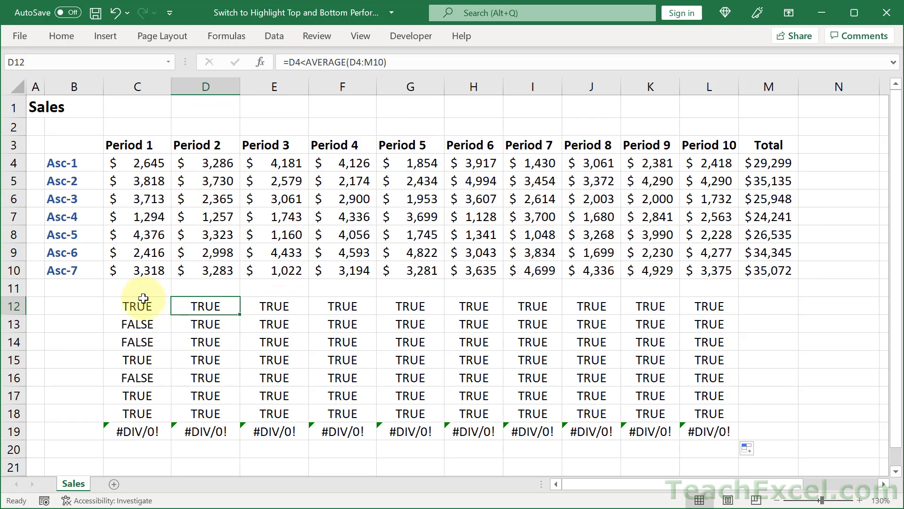
left_click(142, 307)
- Lock C12's average range as $C$4:$L$10, refill through L18 and clear the #DIV/0! row
double_click(162, 305)
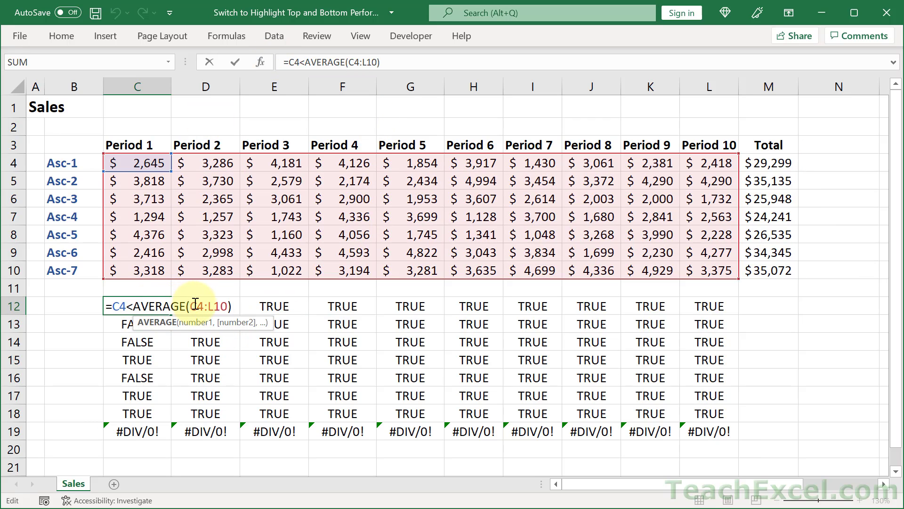
left_click_drag(190, 306, 227, 305)
key("F4")
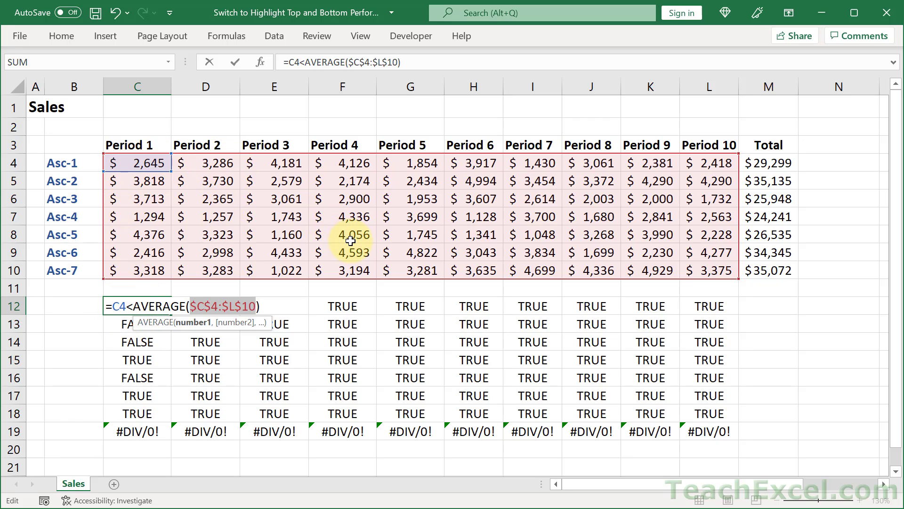
key("ctrl+Return")
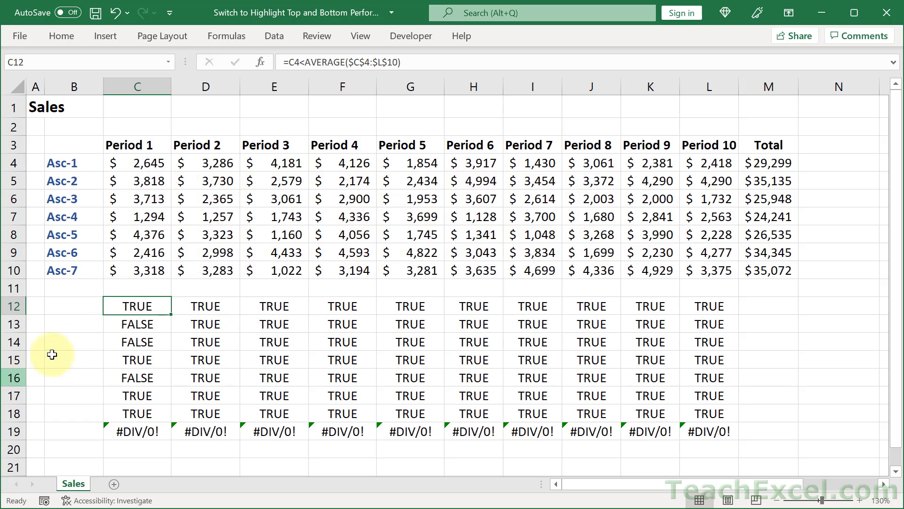
left_click_drag(171, 312, 113, 453)
key("Delete")
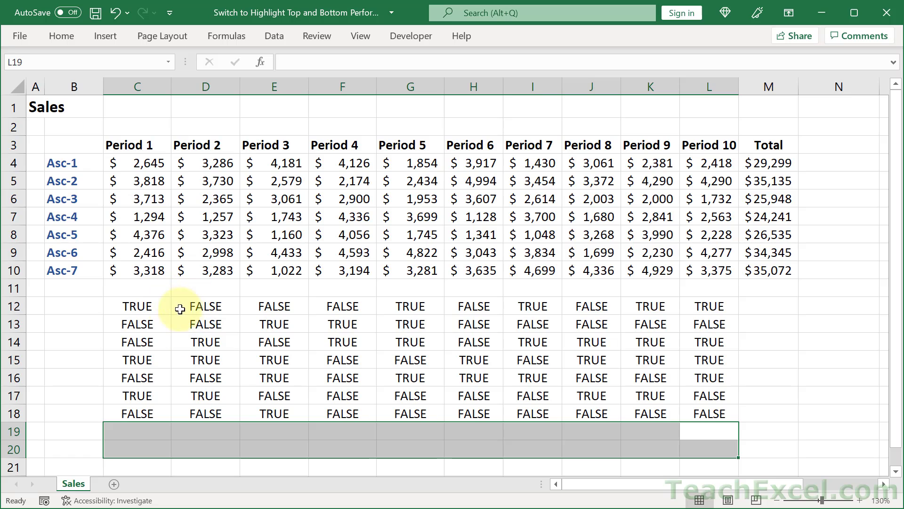
- Check the formulas in C12, D12 and D13 to confirm they use the fixed range
double_click(145, 306)
key("Escape")
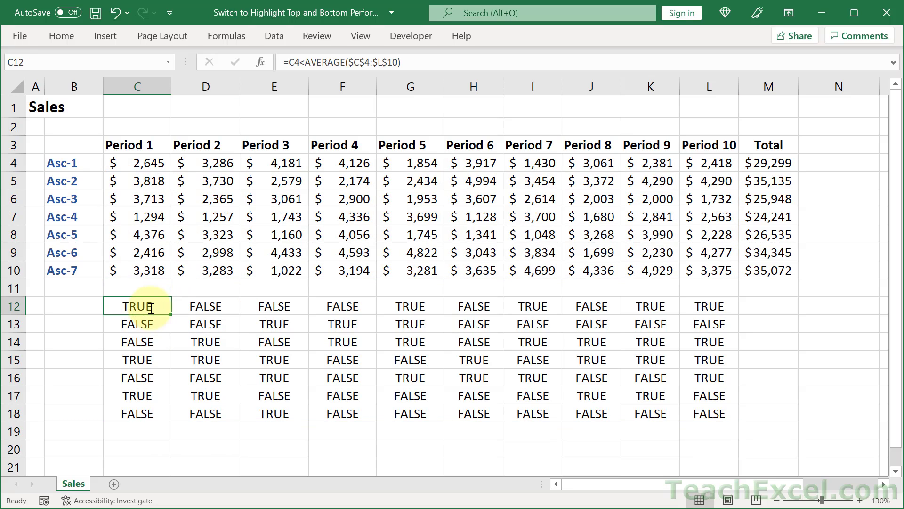
double_click(193, 306)
key("Escape")
double_click(195, 324)
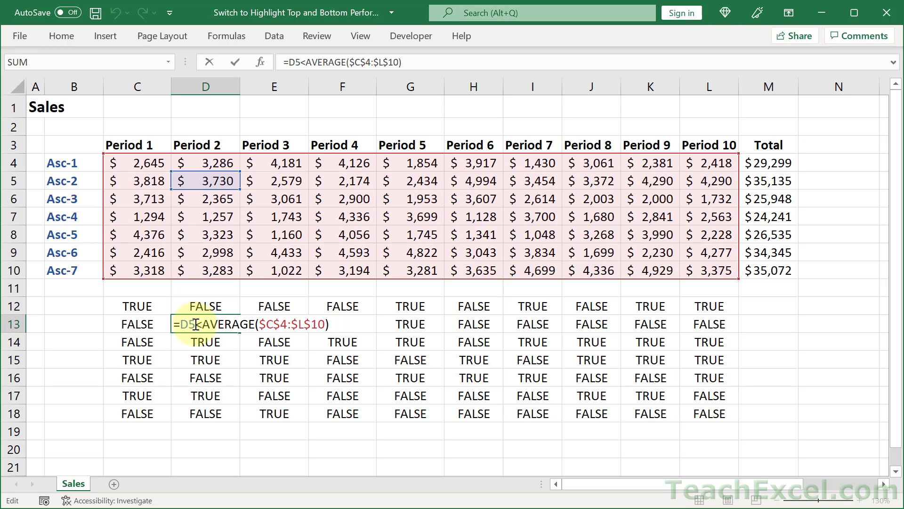
key("Escape")
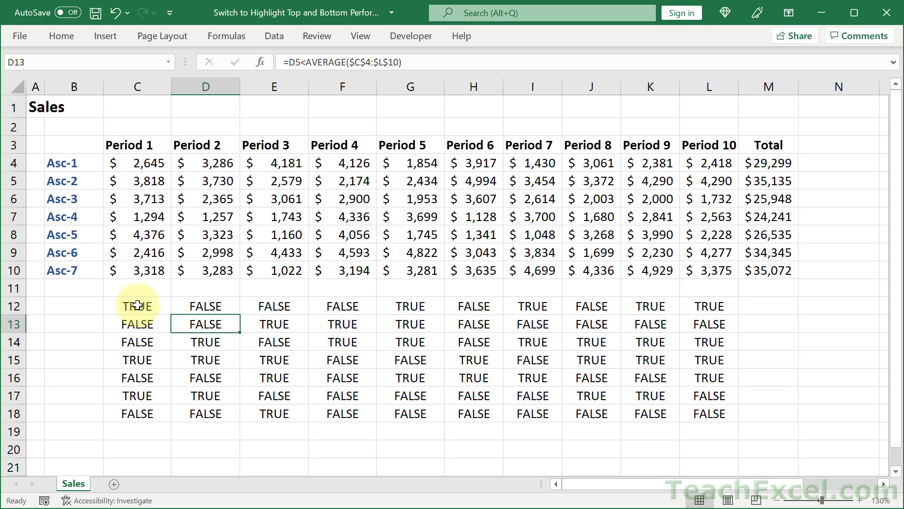
- Clear the old helper results in D12:L18 and C13:C18
left_click_drag(202, 305, 705, 413)
key("Delete")
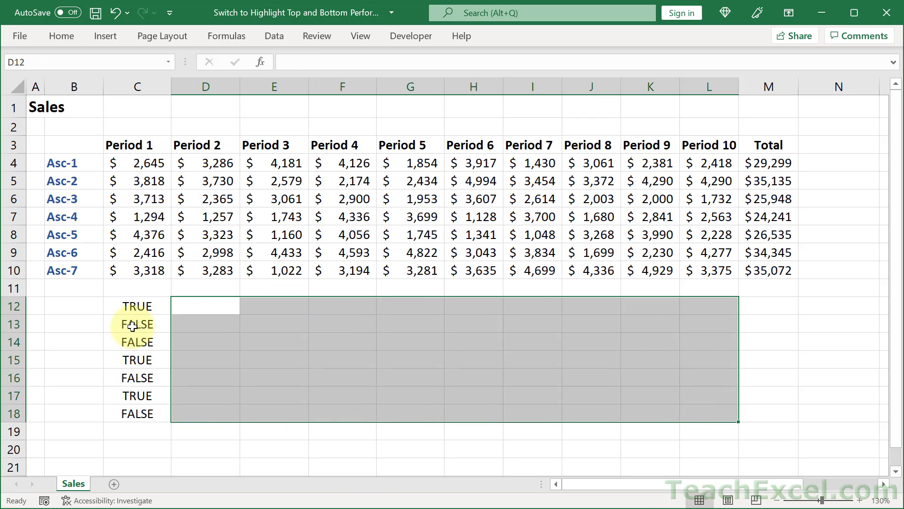
left_click_drag(133, 325, 138, 417)
key("Delete")
- Copy C12's formula into D12 and change < to > for an above-average check
left_click(141, 305)
double_click(141, 306)
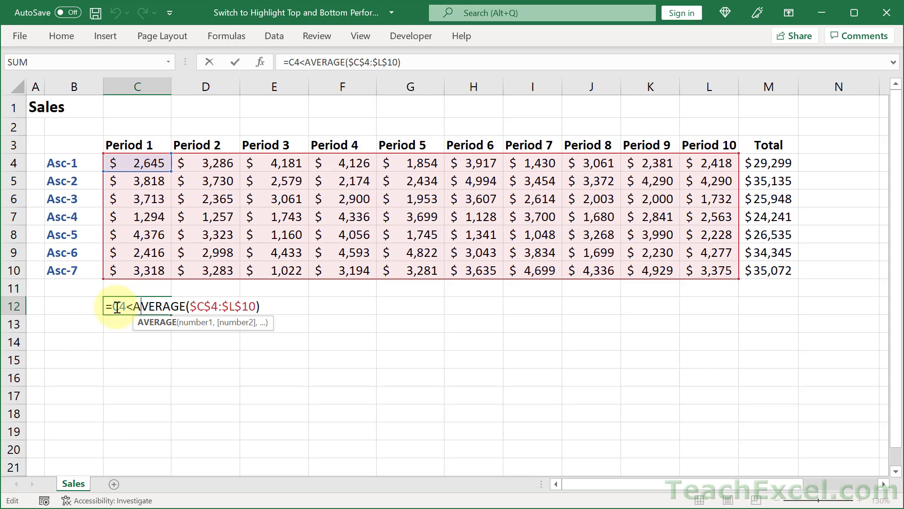
left_click_drag(107, 306, 276, 316)
key("ctrl+c")
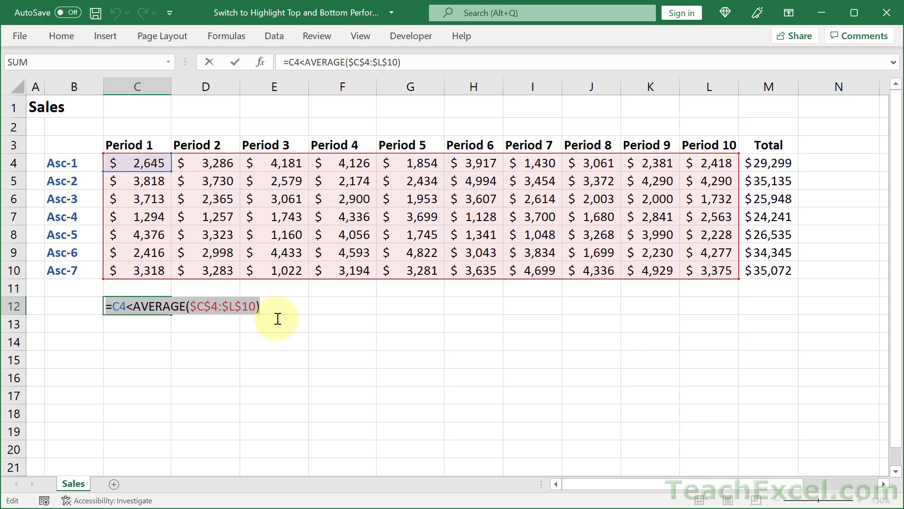
key("Escape")
left_click(205, 305)
double_click(205, 306)
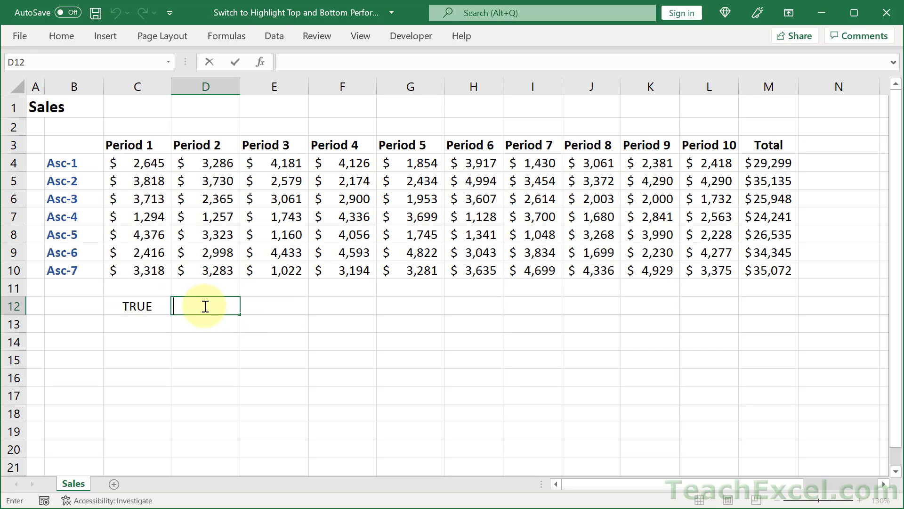
key("ctrl+v")
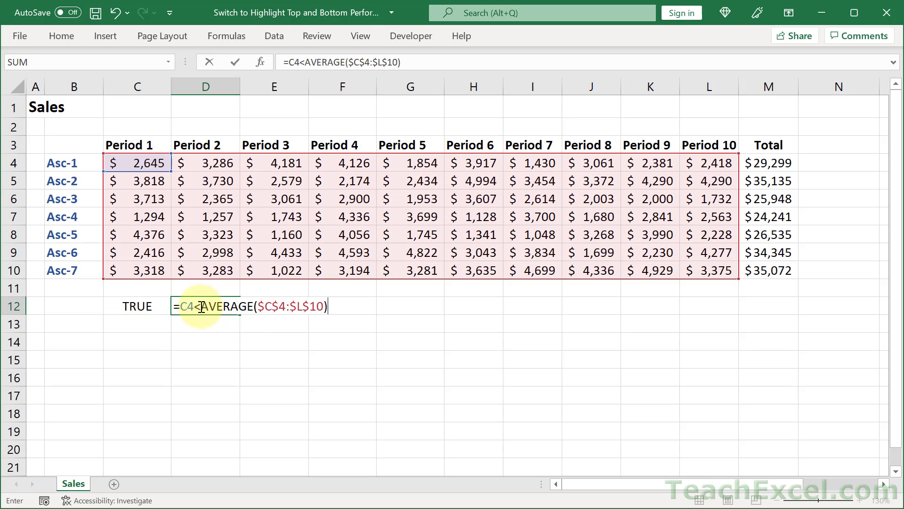
left_click(201, 306)
key("BackSpace")
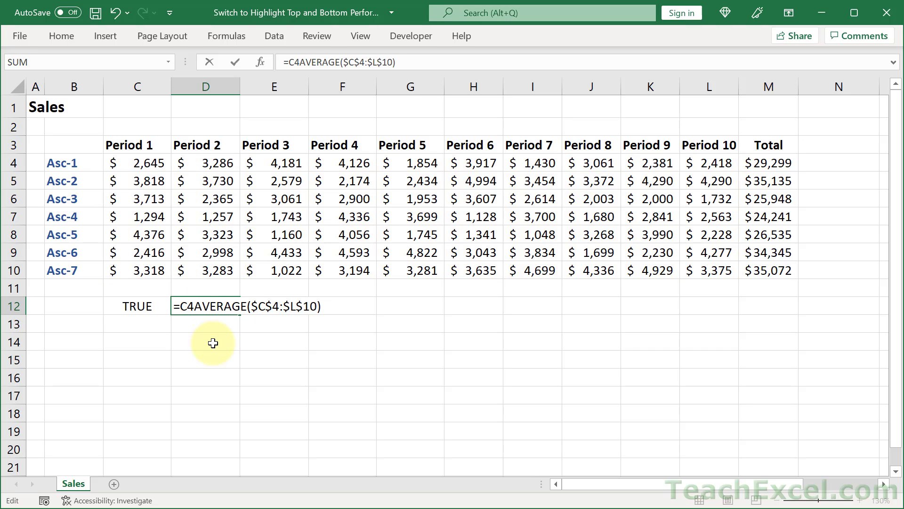
type(">")
key("Tab")
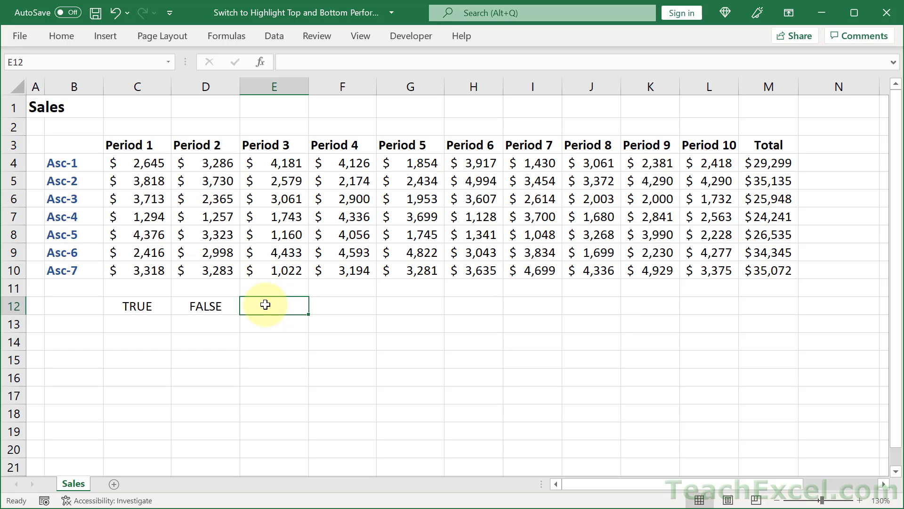
- Review the sales range and the Total column's SUM formulas in M3:M10
left_click_drag(136, 144, 706, 264)
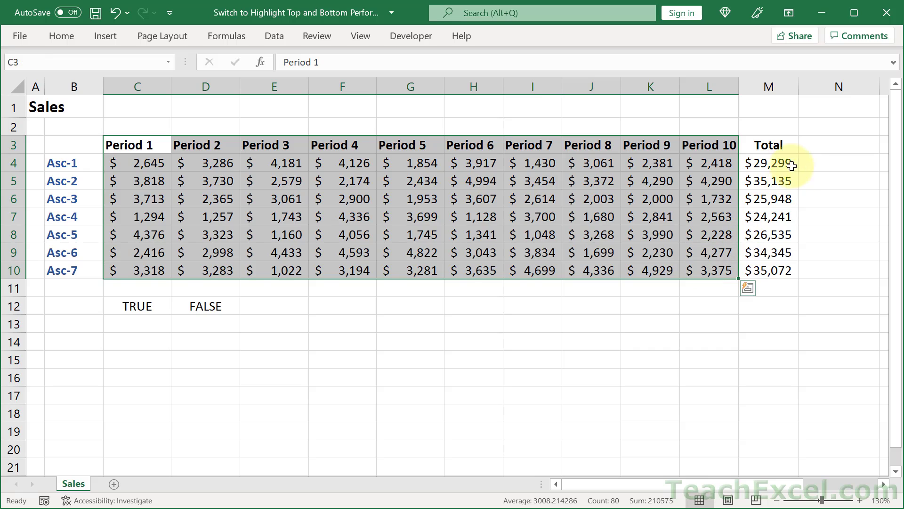
left_click_drag(769, 146, 770, 164)
left_click_drag(770, 199, 767, 270)
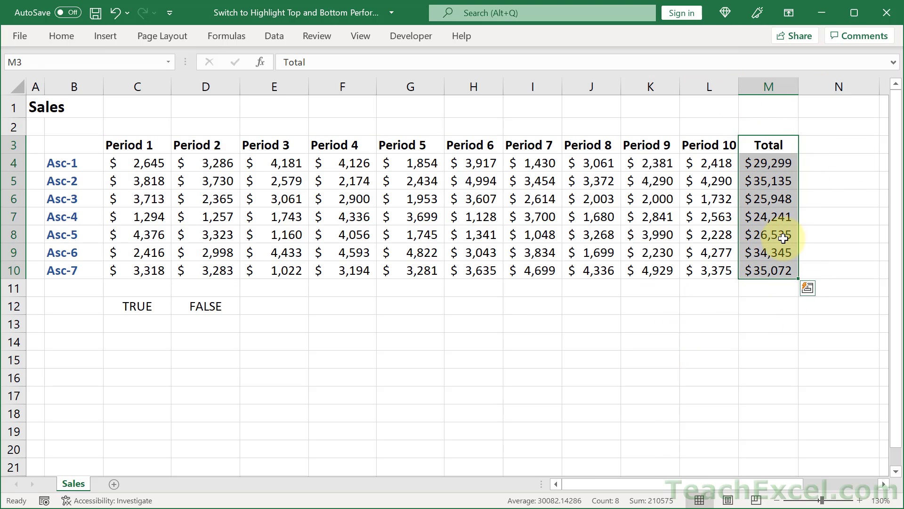
double_click(776, 199)
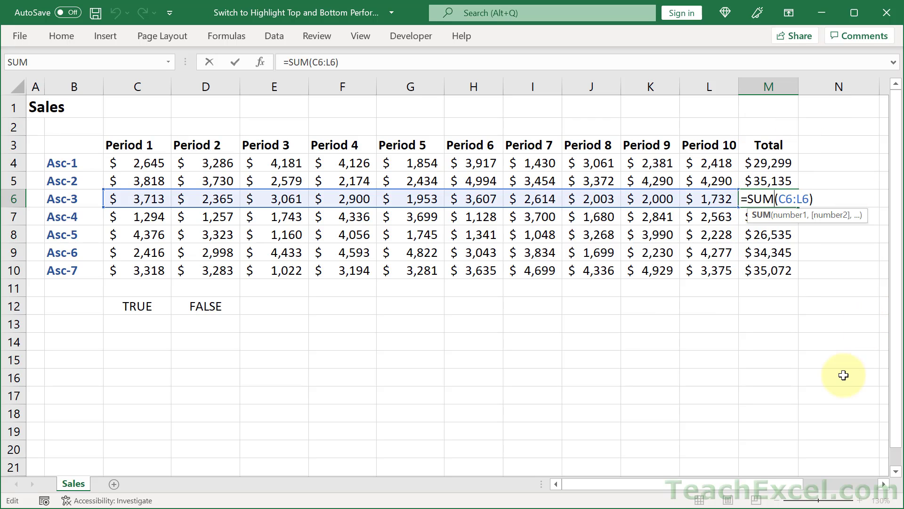
key("Escape")
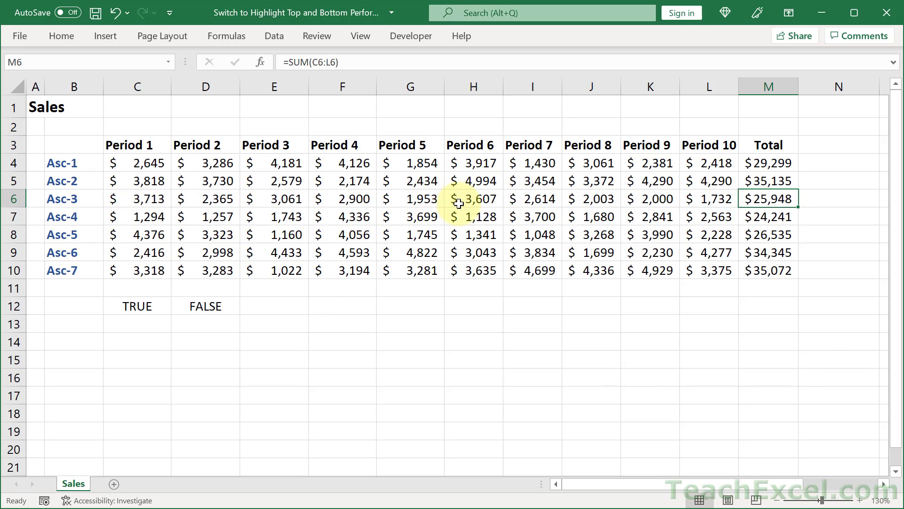
- Enter =$M4=MAX($M$4:$M$10) in E12 as the highest-total check
left_click(275, 308)
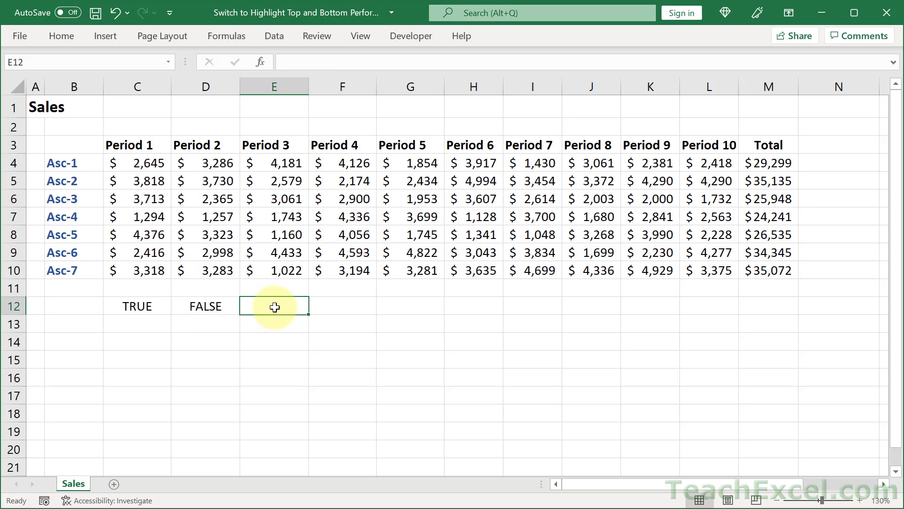
type("=")
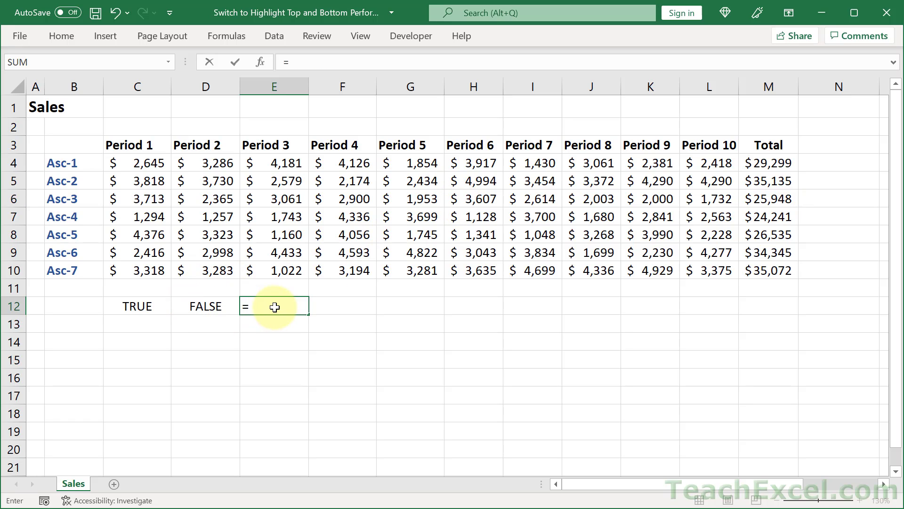
left_click(769, 162)
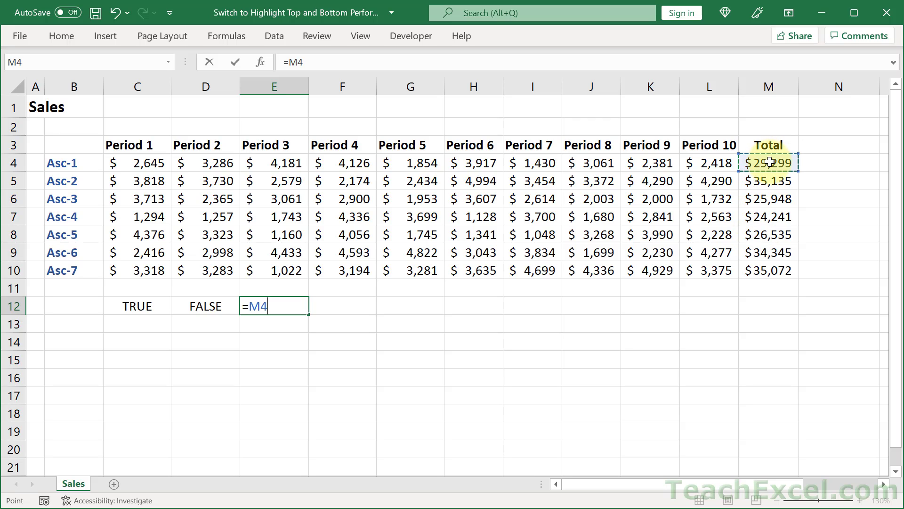
type("=max")
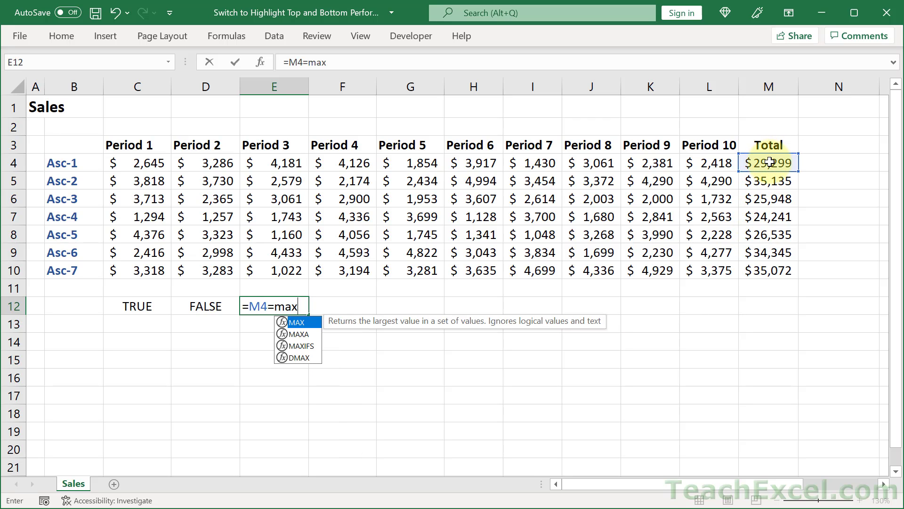
type("(")
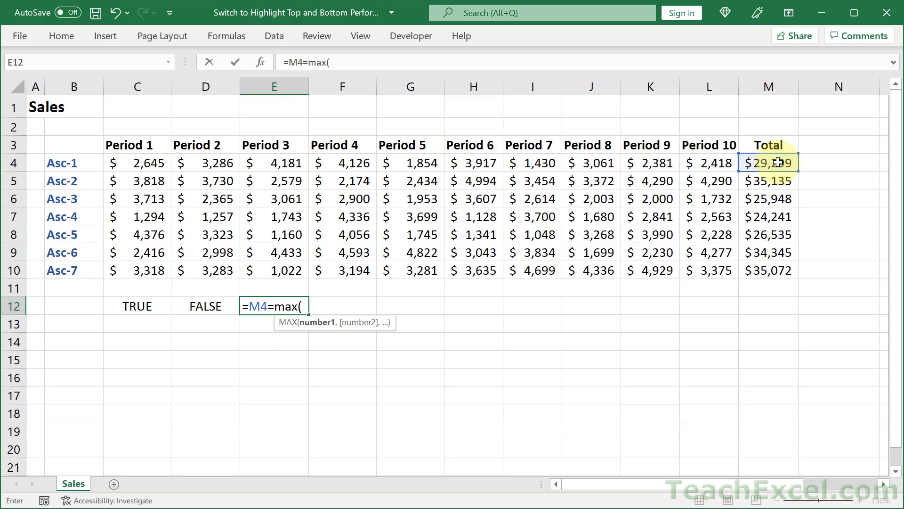
left_click_drag(769, 162, 774, 272)
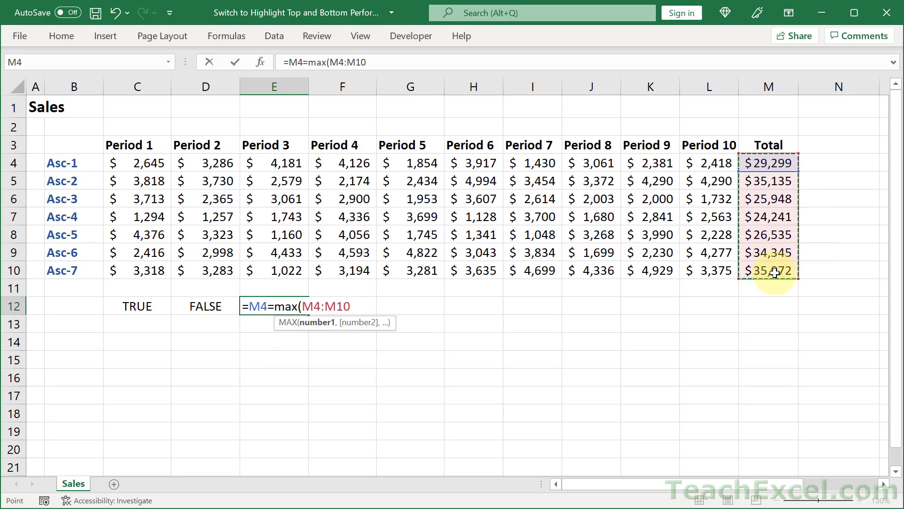
type(")")
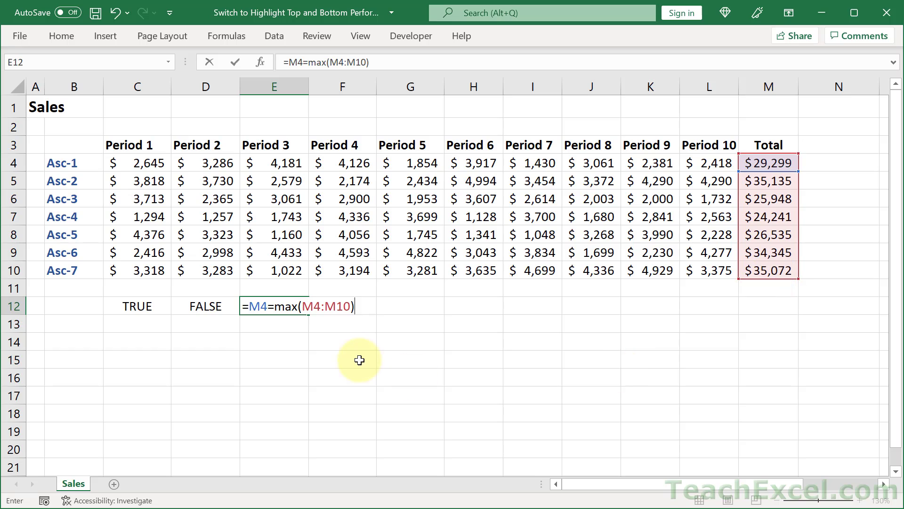
left_click_drag(302, 306, 354, 308)
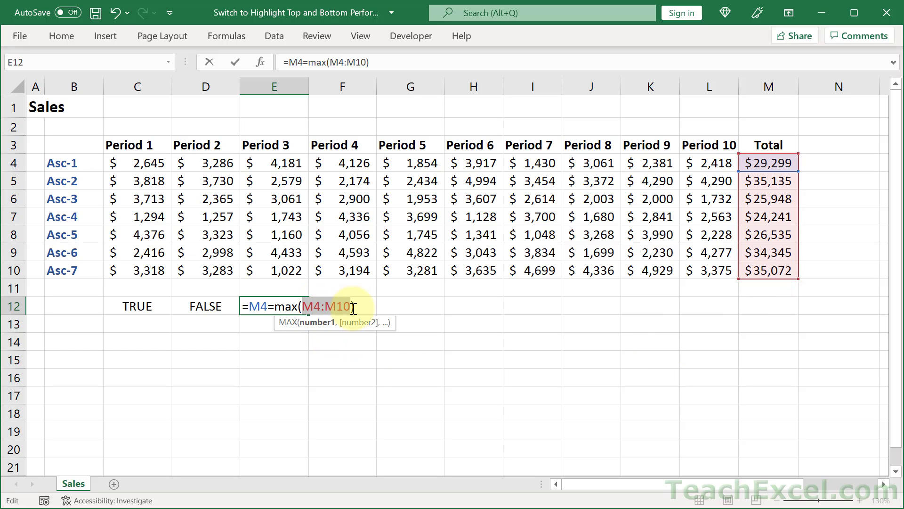
key("F4")
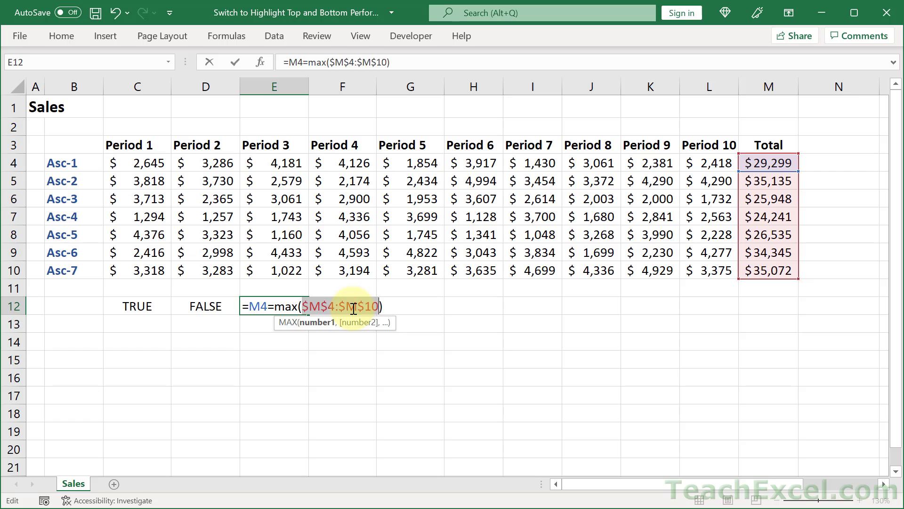
left_click(250, 306)
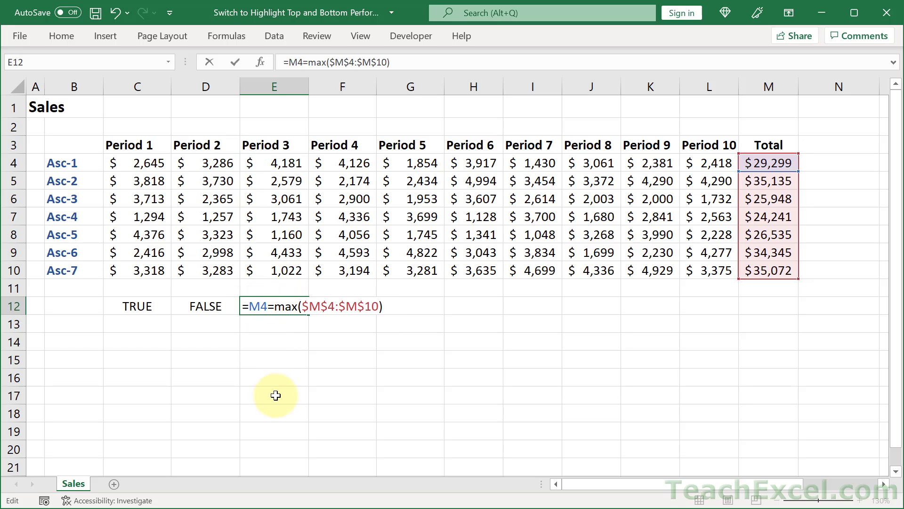
type("$")
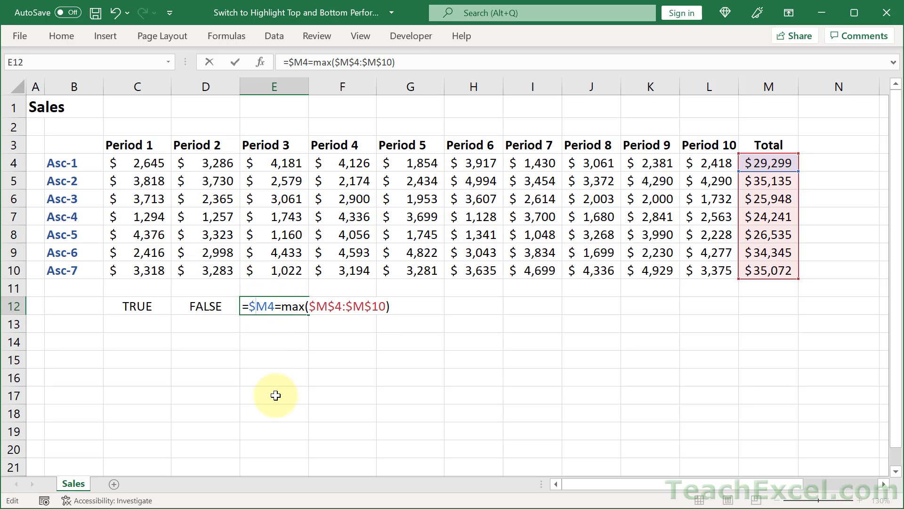
key("Tab")
- Copy E12's formula into F12 and replace MAX with MIN for the lowest-total check
left_click(270, 306)
double_click(259, 305)
left_click_drag(245, 305, 400, 307)
key("ctrl+c")
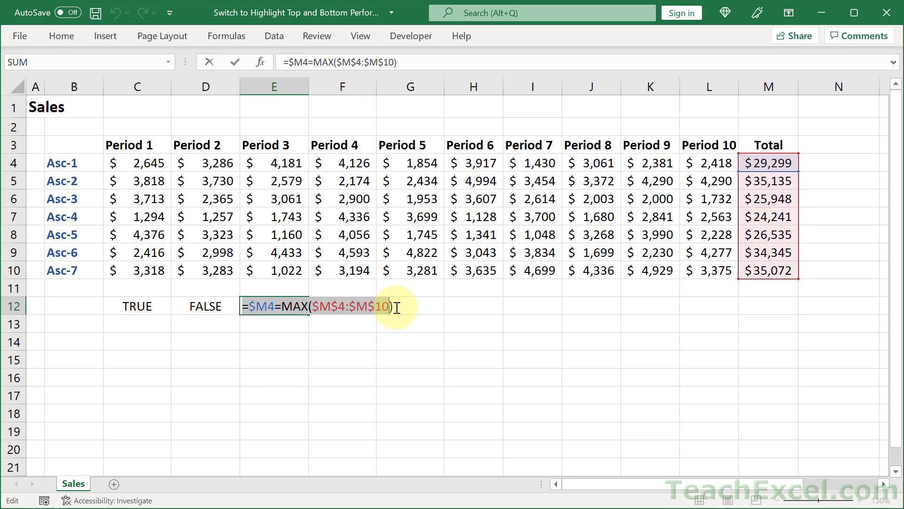
key("Escape")
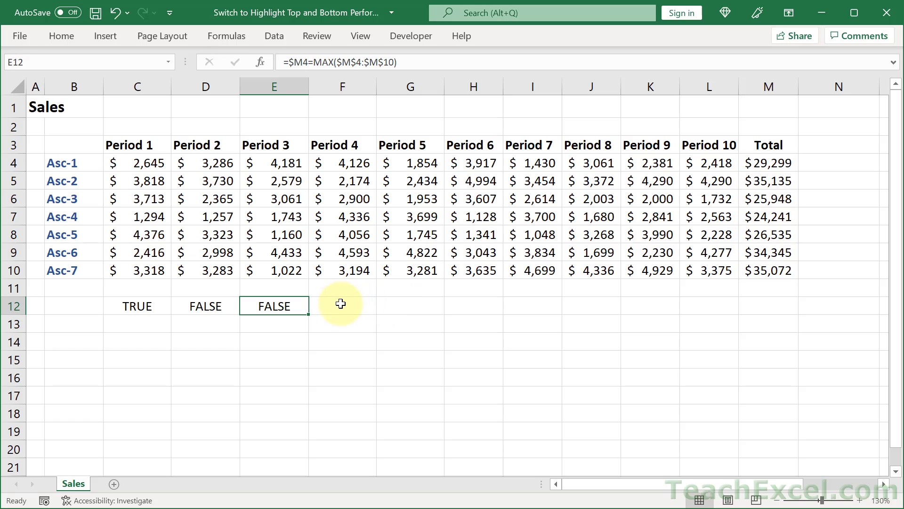
left_click(341, 308)
double_click(339, 307)
key("ctrl+v")
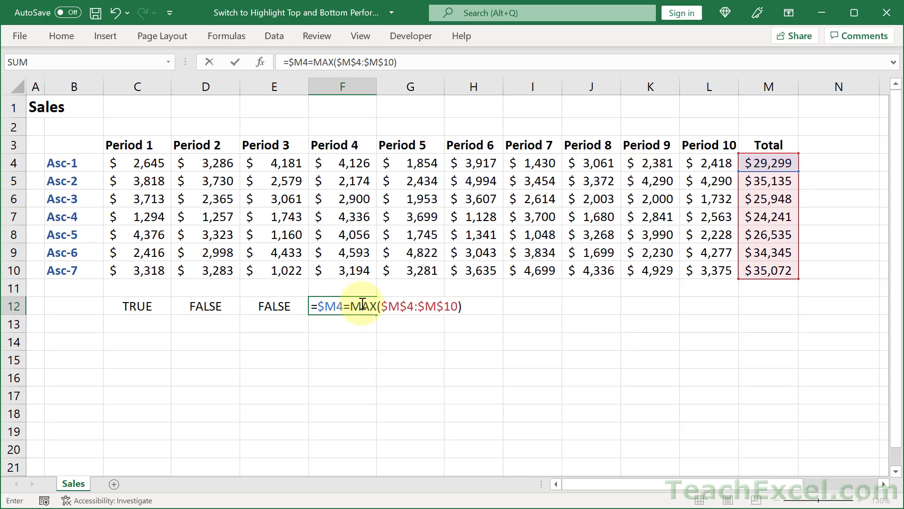
left_click(377, 304)
key("BackSpace")
key("BackSpace")
key("BackSpace")
type("min")
key("Return")
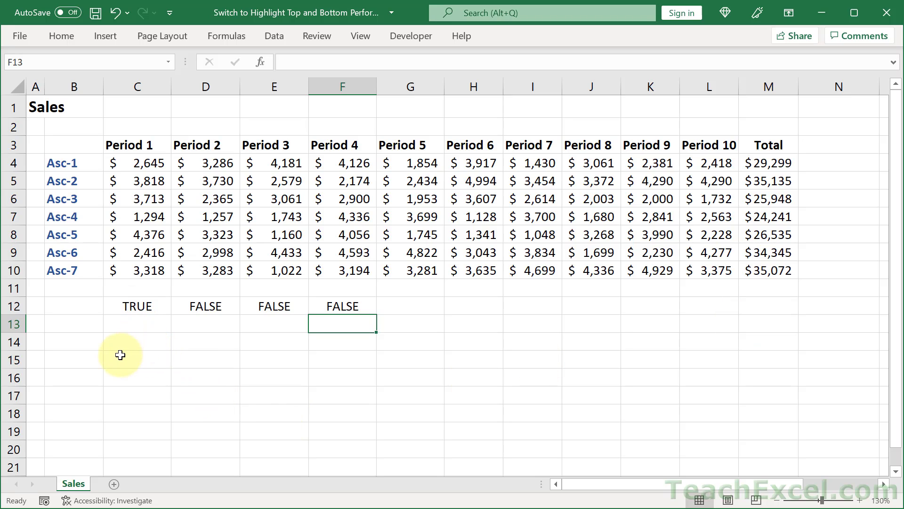
- Shade helper cells C15:F15 yellow
left_click_drag(121, 358, 337, 358)
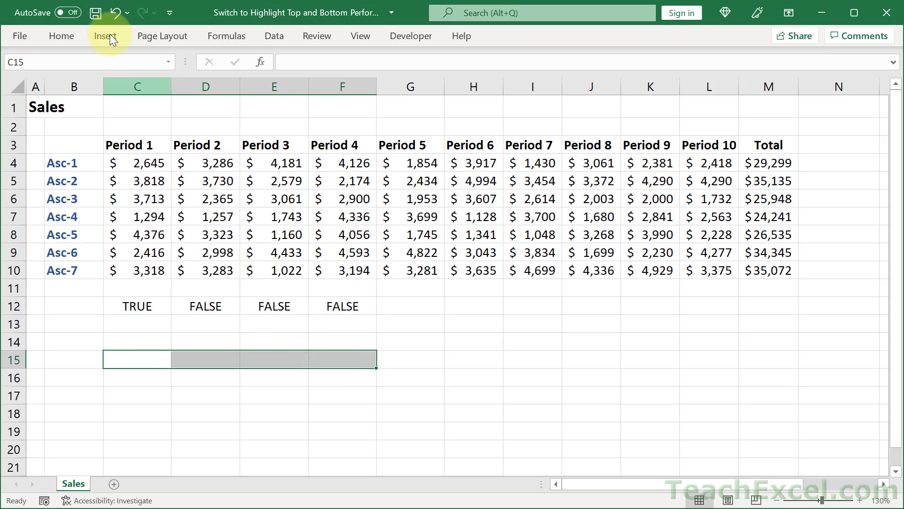
left_click(67, 35)
left_click(173, 86)
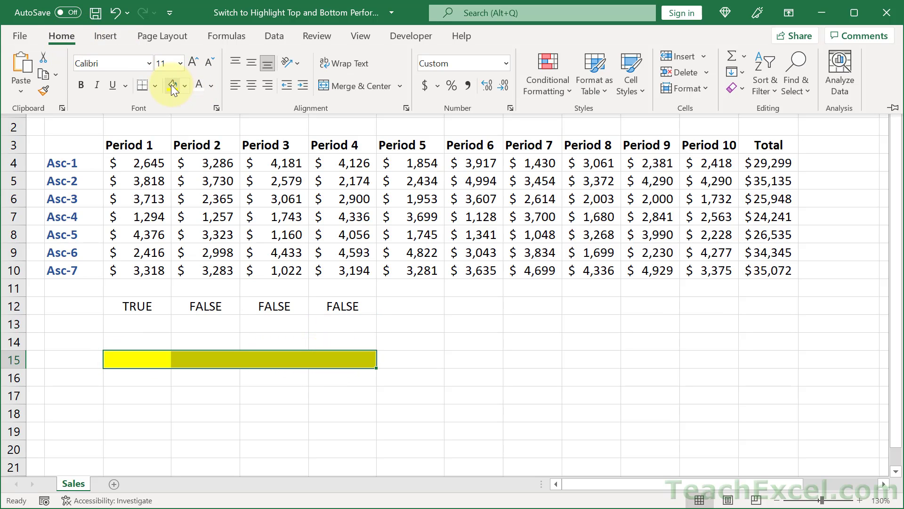
left_click(140, 360)
left_click(140, 360)
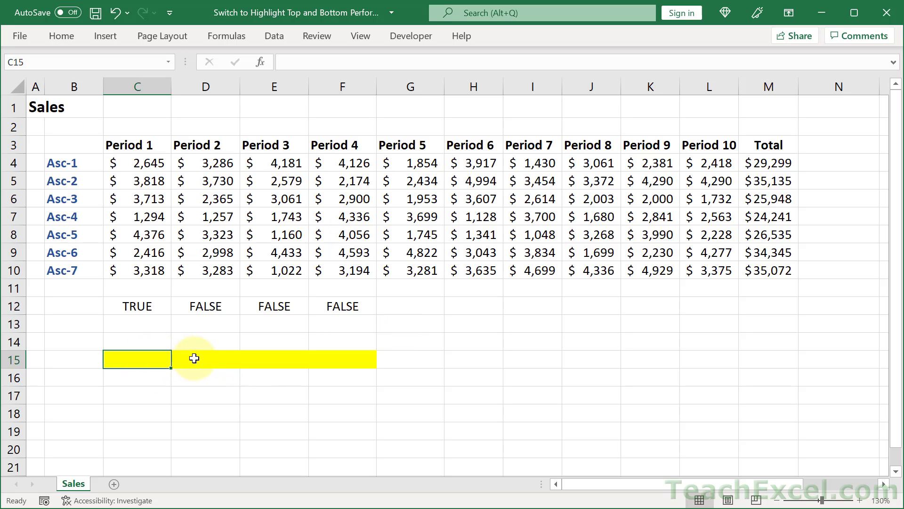
left_click(197, 358)
left_click(282, 357)
left_click(345, 356)
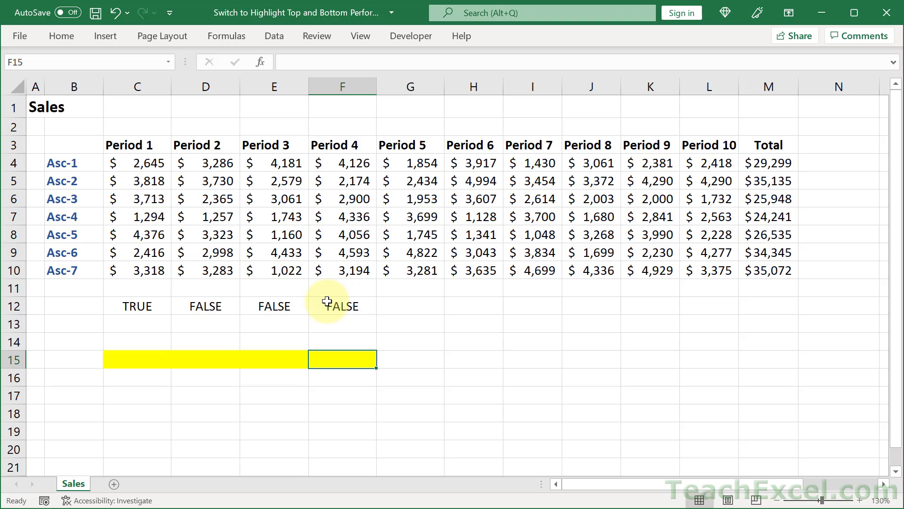
- Type TRUE into C15, D15, E15 and F15
left_click(123, 323)
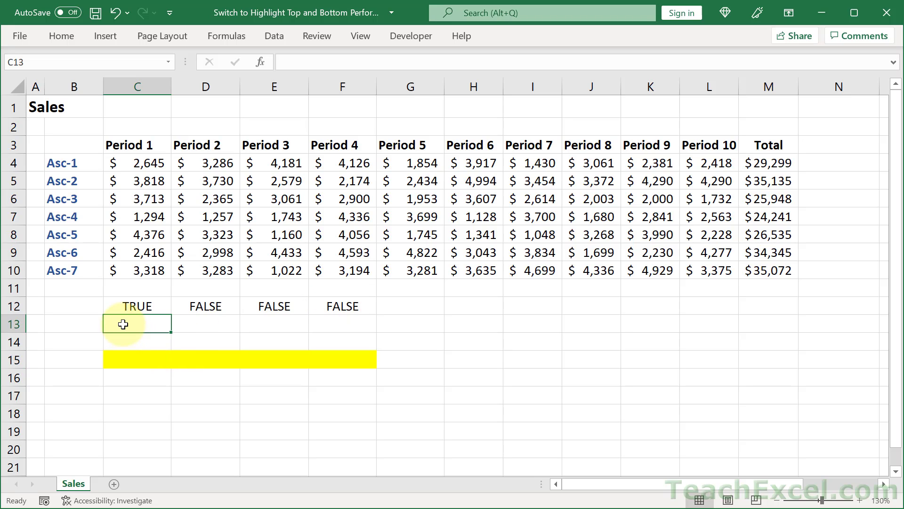
left_click(130, 361)
type("true")
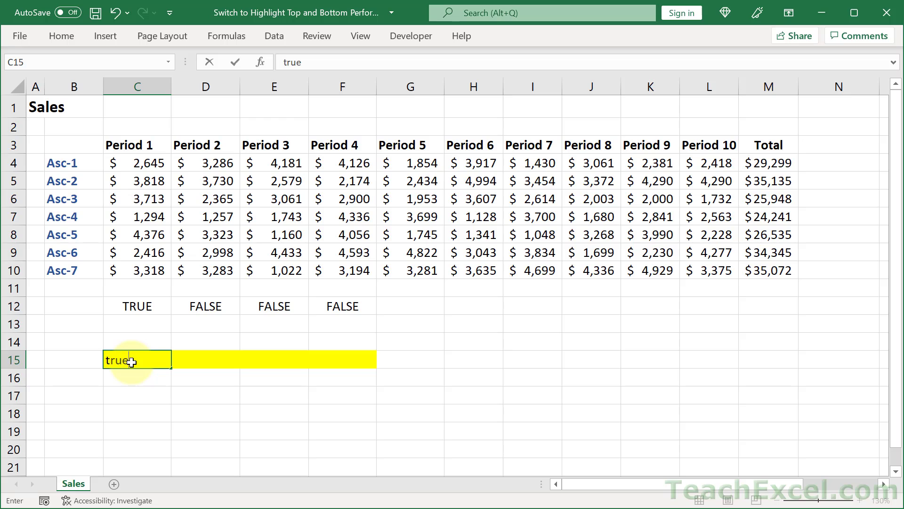
key("Tab")
type("true")
key("Tab")
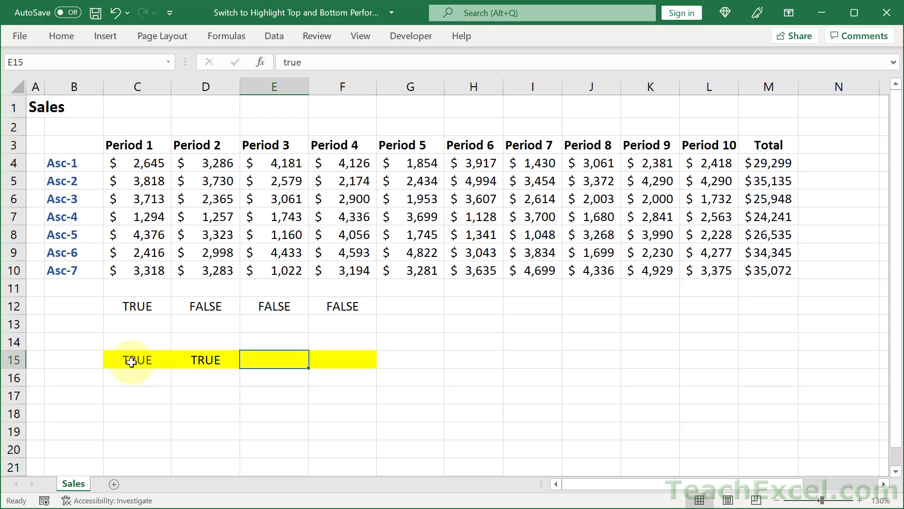
type("true")
key("Tab")
type("tru")
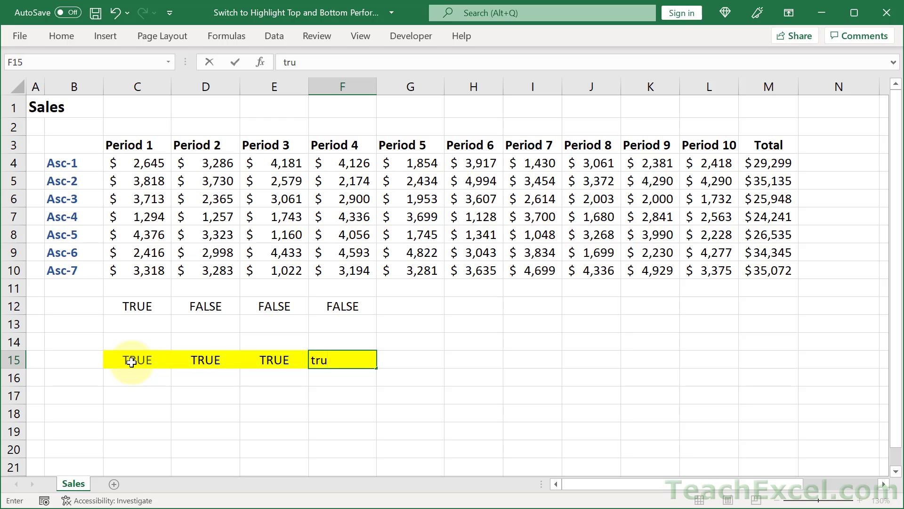
type("e")
key("Return")
- Enter =AND(C15,C4<AVERAGE($C$4:$L$10)) in C13 to gate the below-average test
left_click(131, 361)
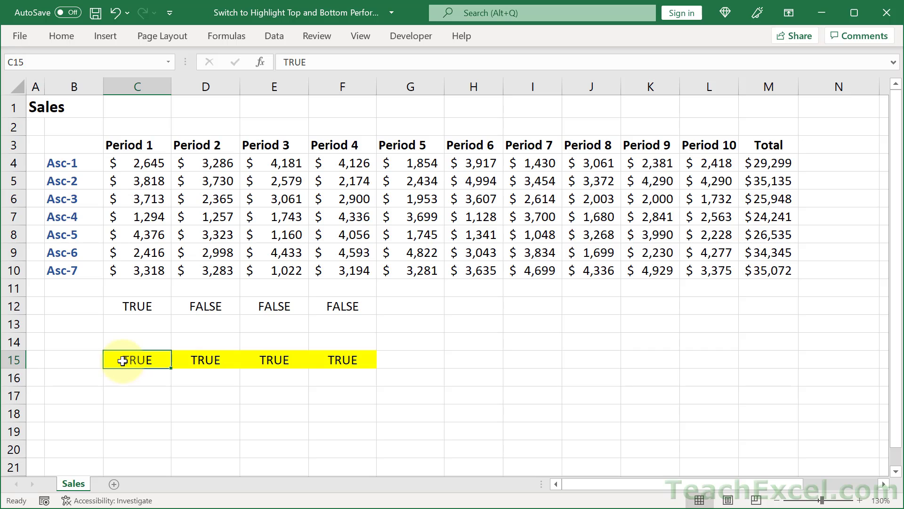
double_click(123, 307)
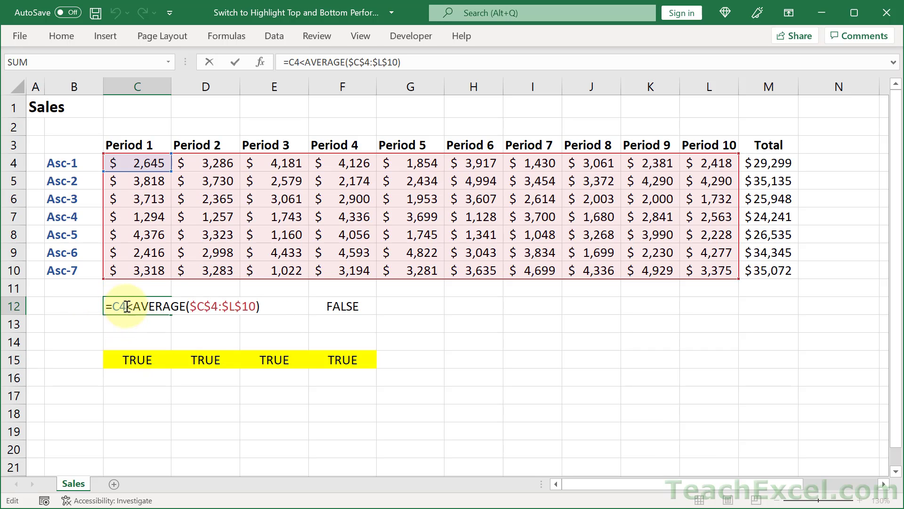
left_click_drag(127, 307, 313, 308)
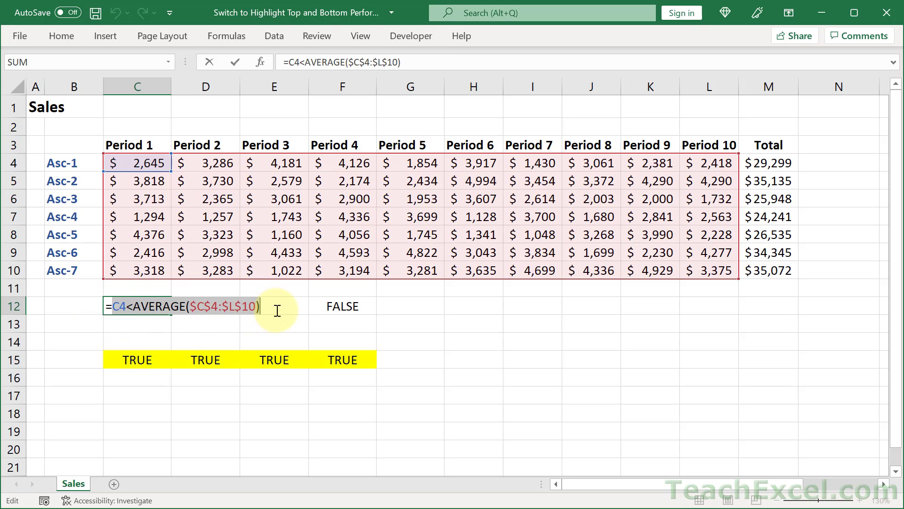
key("Escape")
double_click(125, 325)
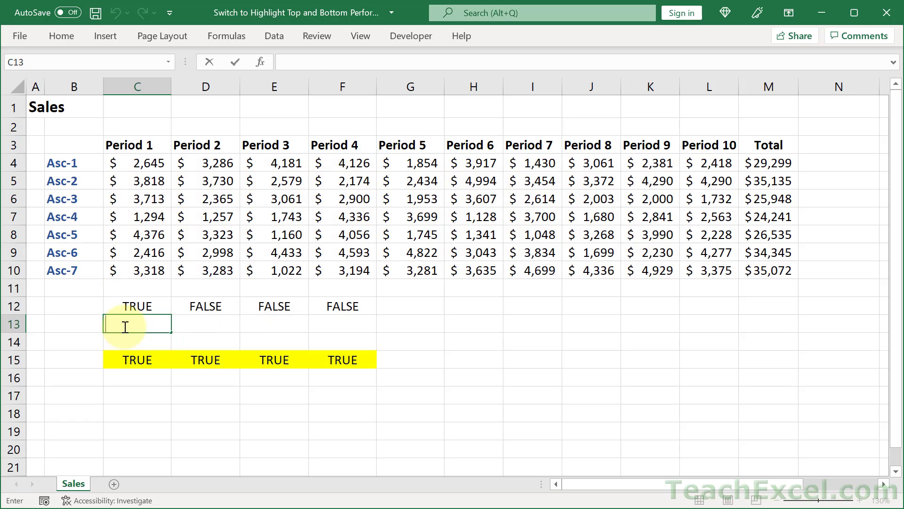
type("=and")
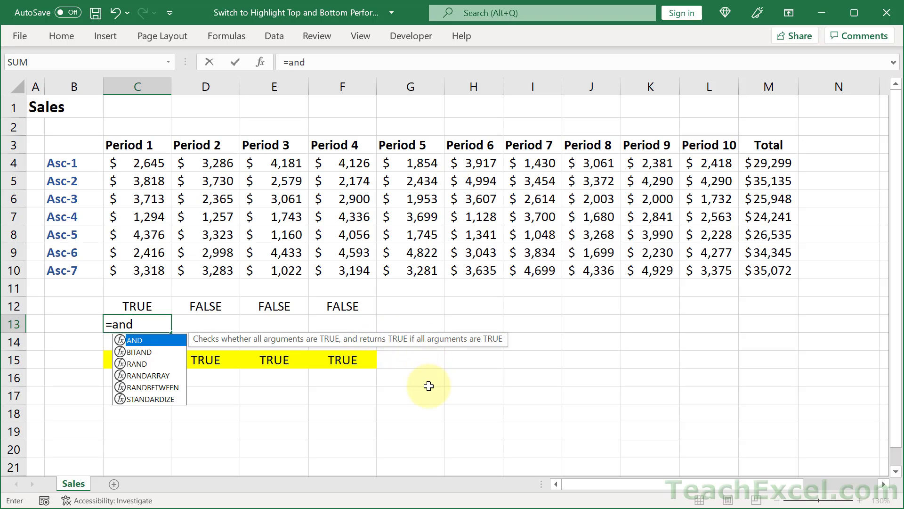
key("Tab")
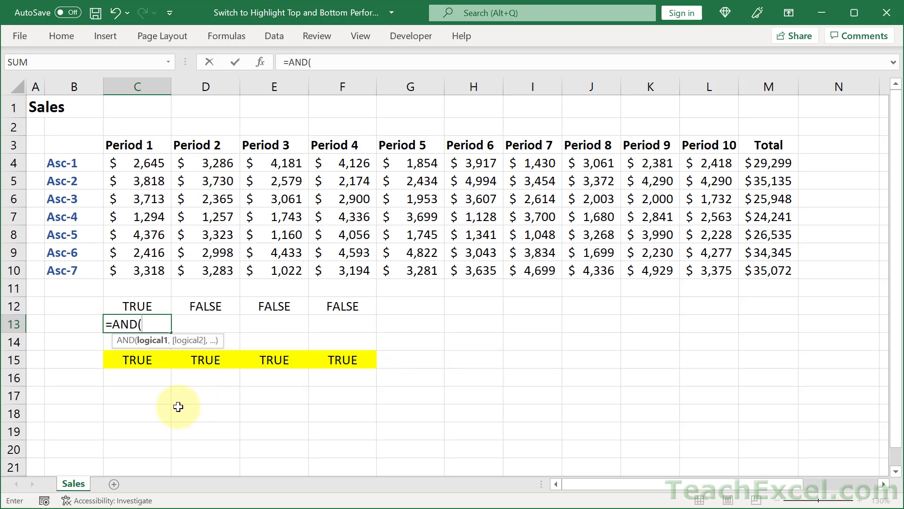
left_click(126, 361)
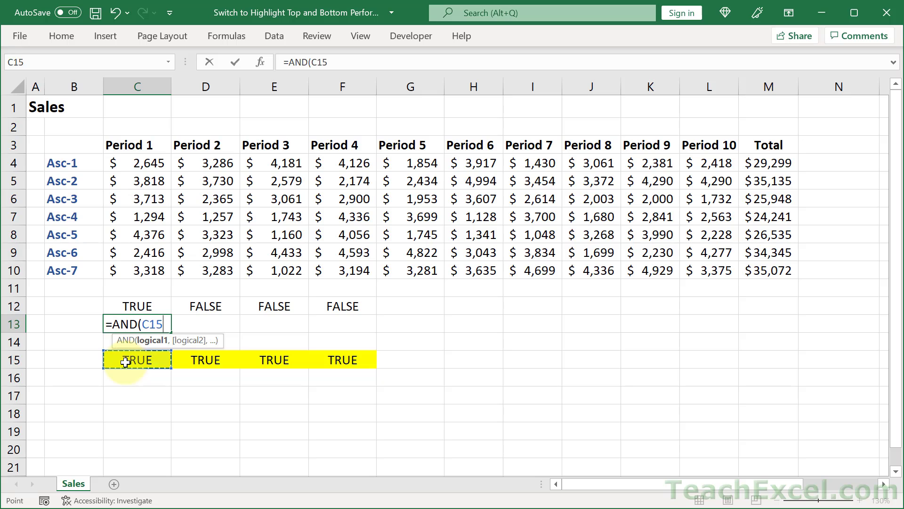
type(",C4<AVERAGE($C$4:$L$10)")
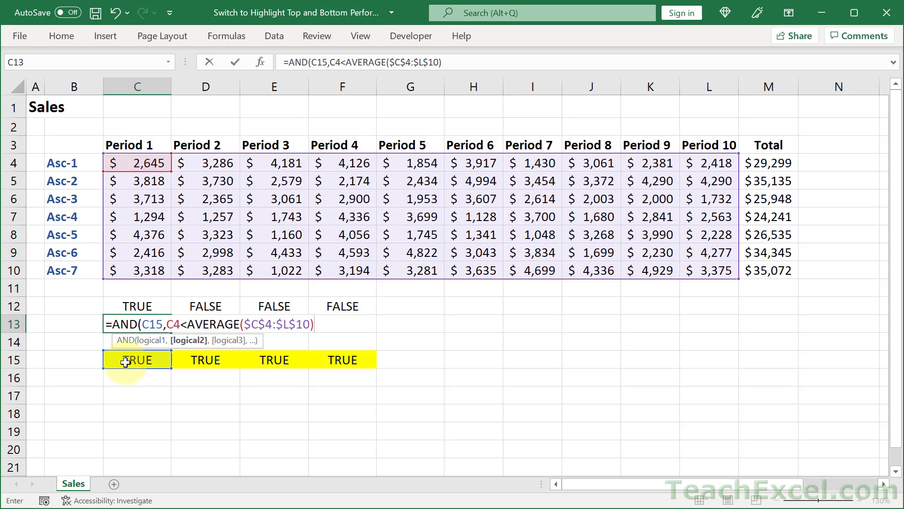
type(")")
key("Return")
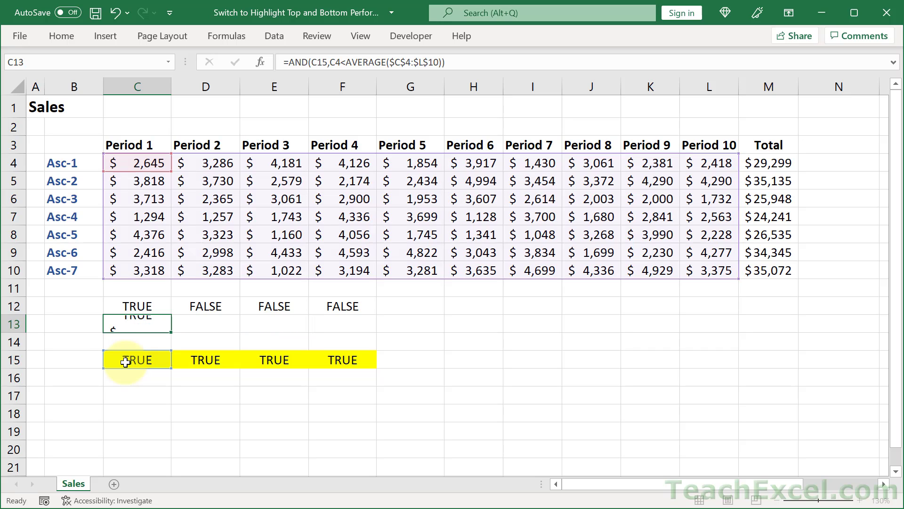
- Set C15 to FALSE and confirm C13 now returns FALSE
left_click(142, 322)
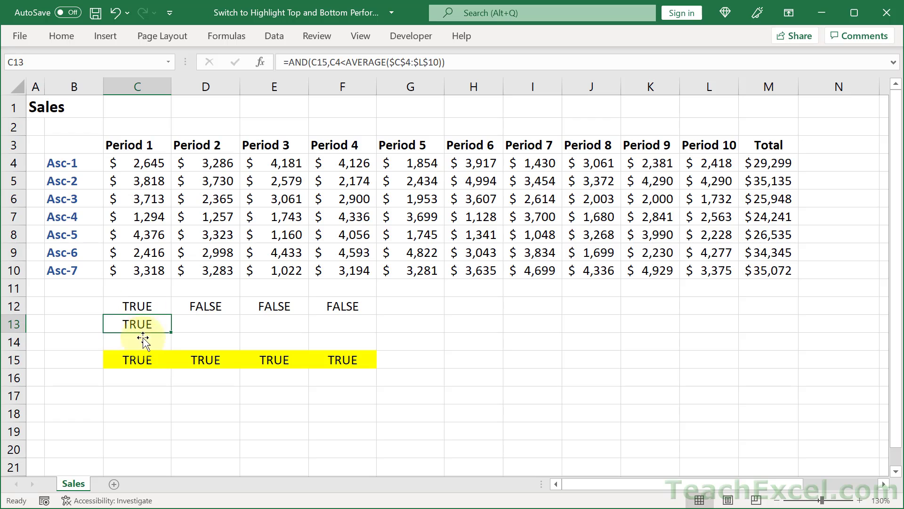
left_click(145, 361)
type("False")
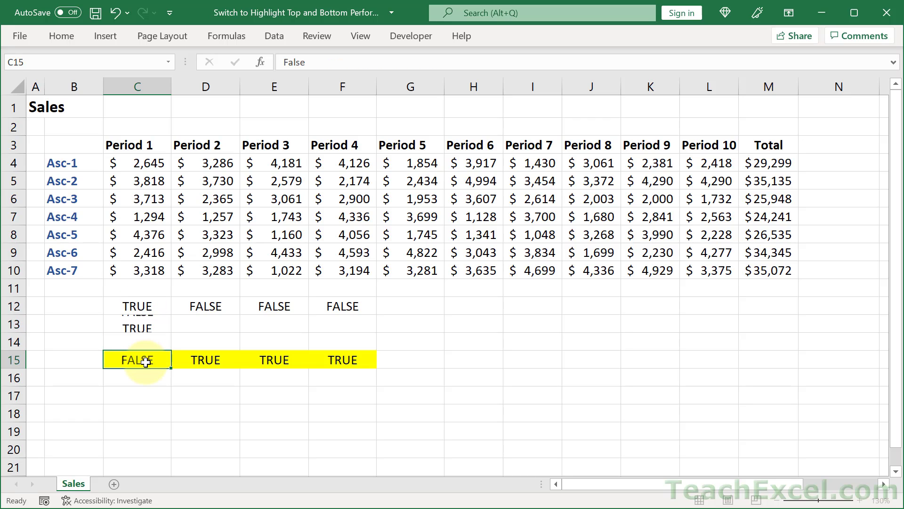
key("Return")
left_click(138, 323)
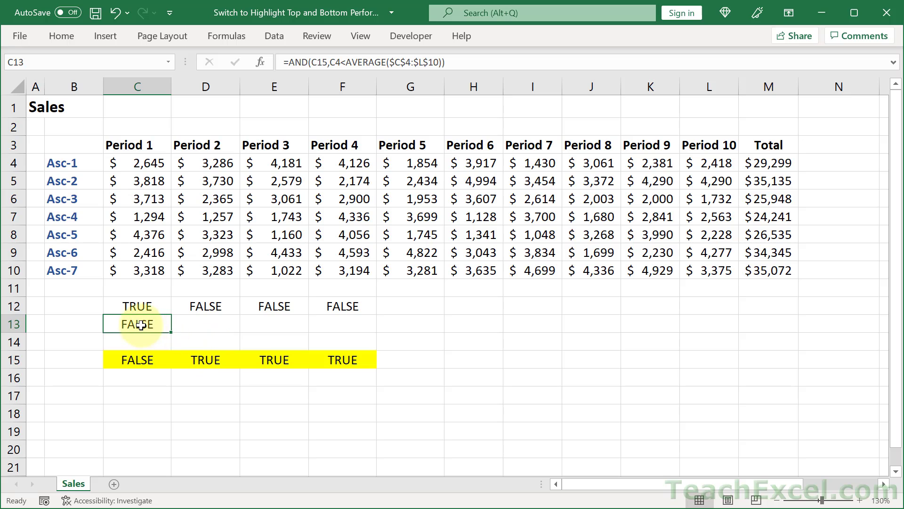
- Copy D12's above-average condition and enter =AND(D15, that condition) in D13
double_click(196, 305)
left_click_drag(180, 305, 348, 305)
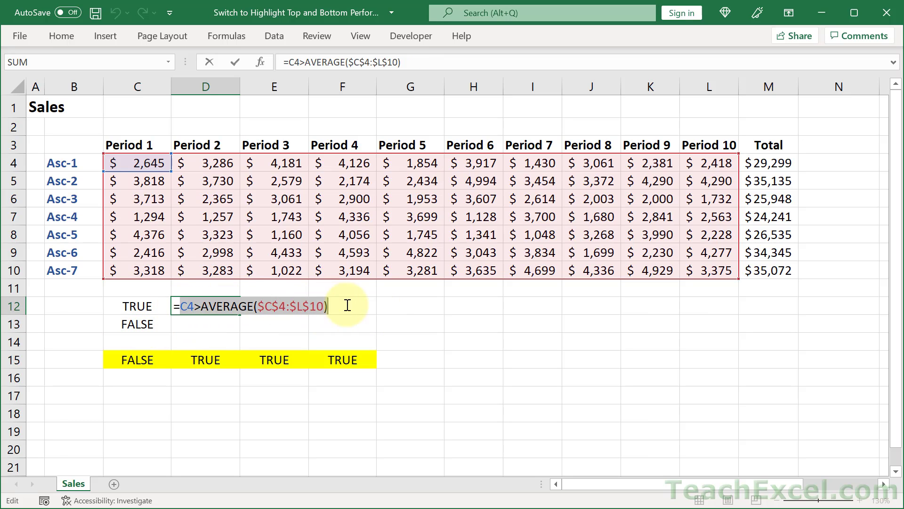
key("ctrl+c")
key("Escape")
left_click(202, 324)
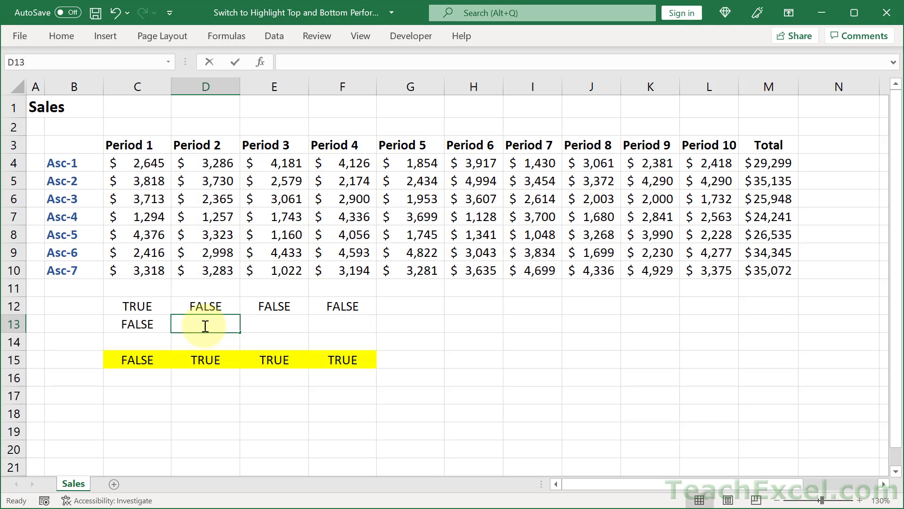
type("=an")
key("Tab")
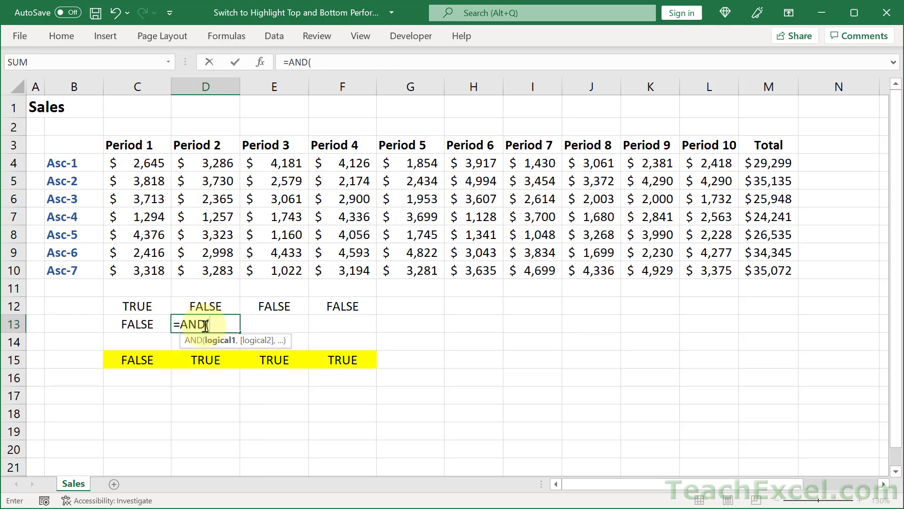
left_click(205, 360)
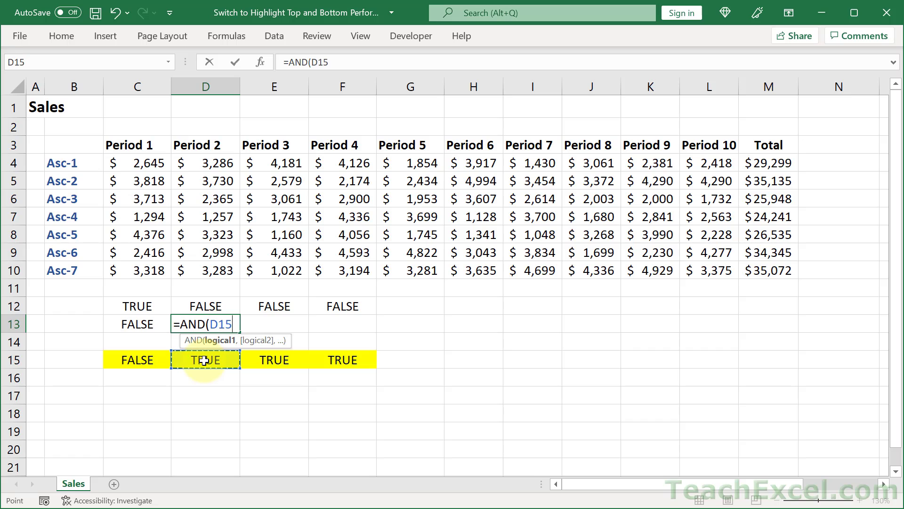
type(",")
key("ctrl+v")
type(")")
key("Return")
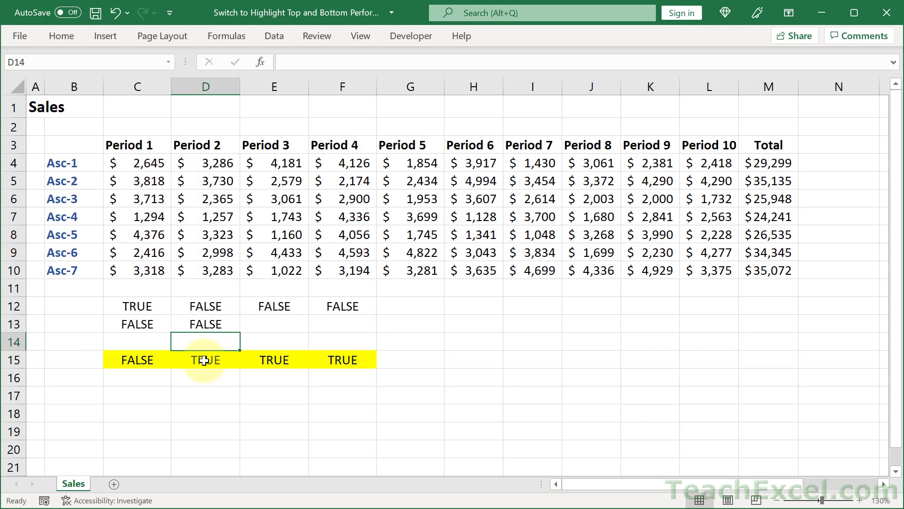
- Copy E12's highest-total condition and enter =AND(E15, that condition) in E13
double_click(262, 309)
left_click_drag(251, 306, 412, 305)
key("Escape")
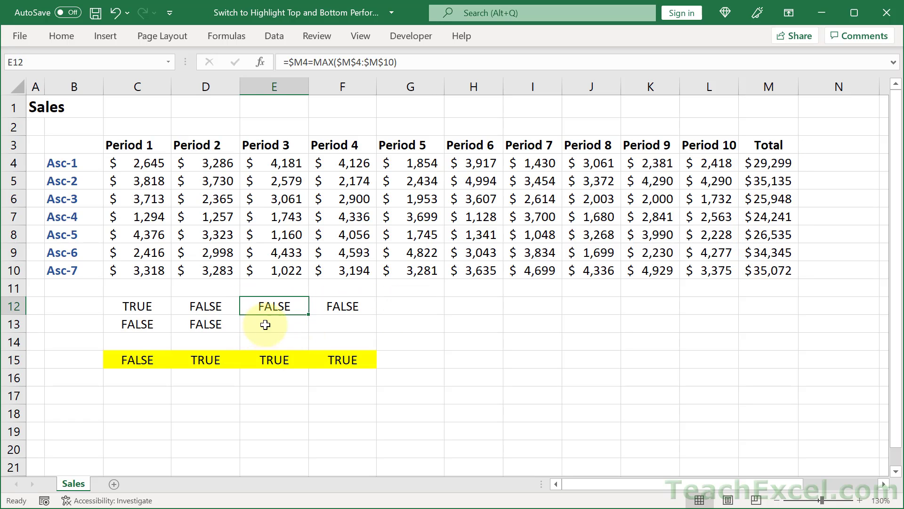
double_click(269, 322)
type("=and")
key("Tab")
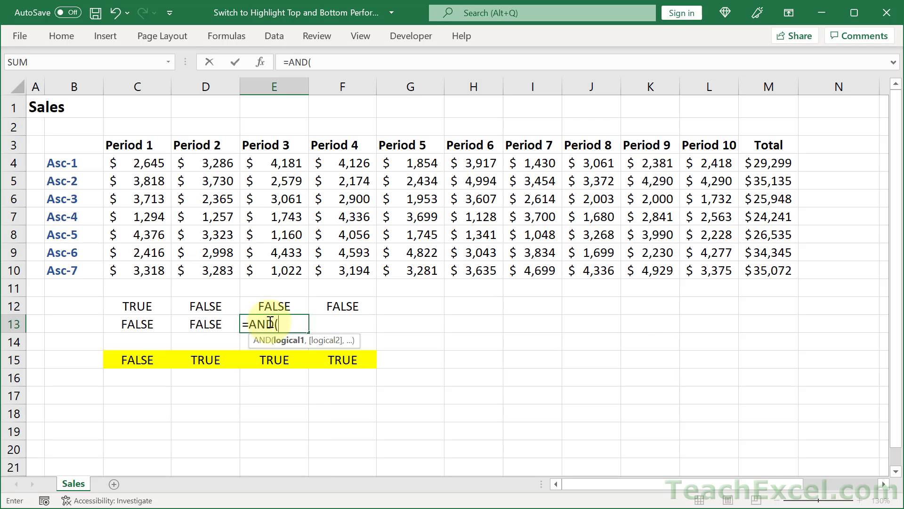
left_click(278, 360)
type(",")
key("ctrl+v")
type(")")
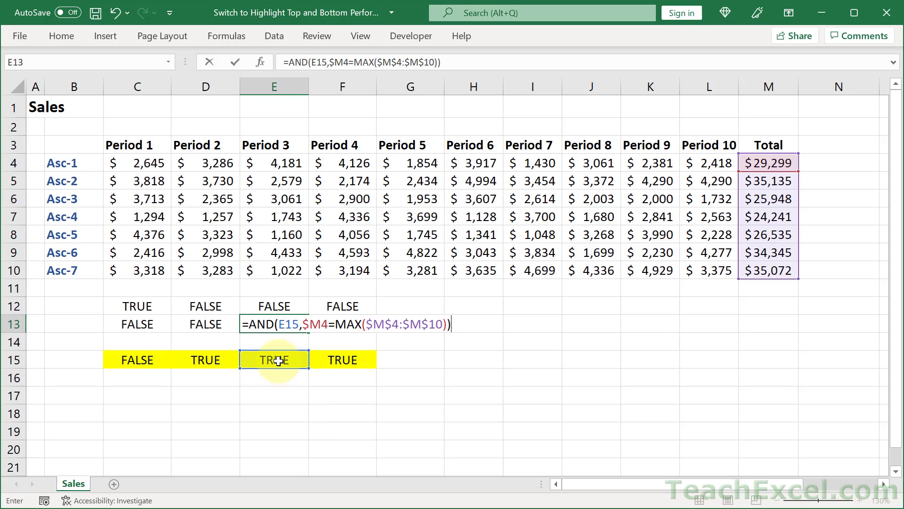
key("Return")
- Enter =AND(F15,$M4=MIN($M$4:$M$10)) in F13 using F12's lowest-total condition
double_click(335, 305)
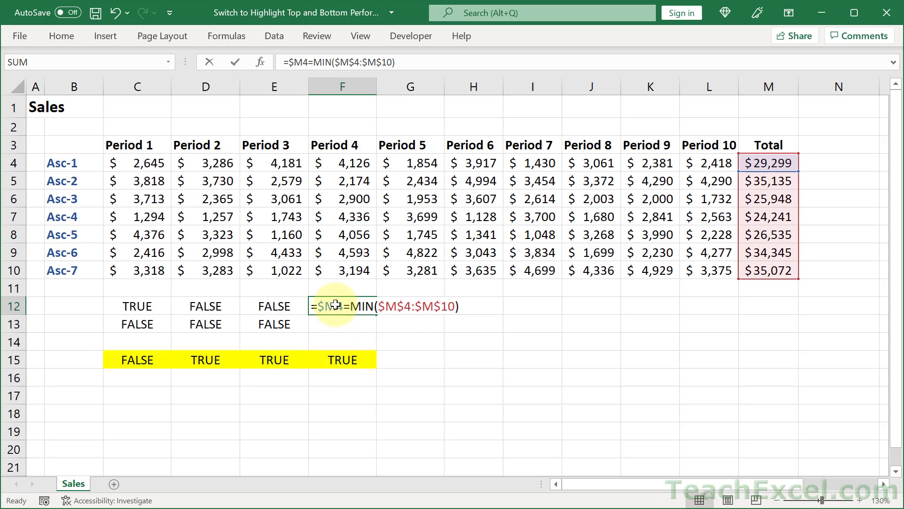
left_click_drag(378, 306, 497, 302)
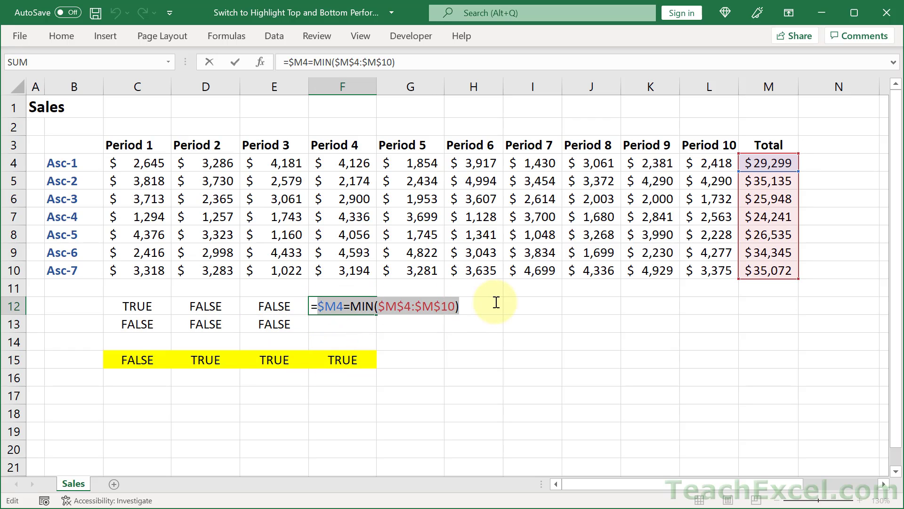
key("Escape")
double_click(351, 326)
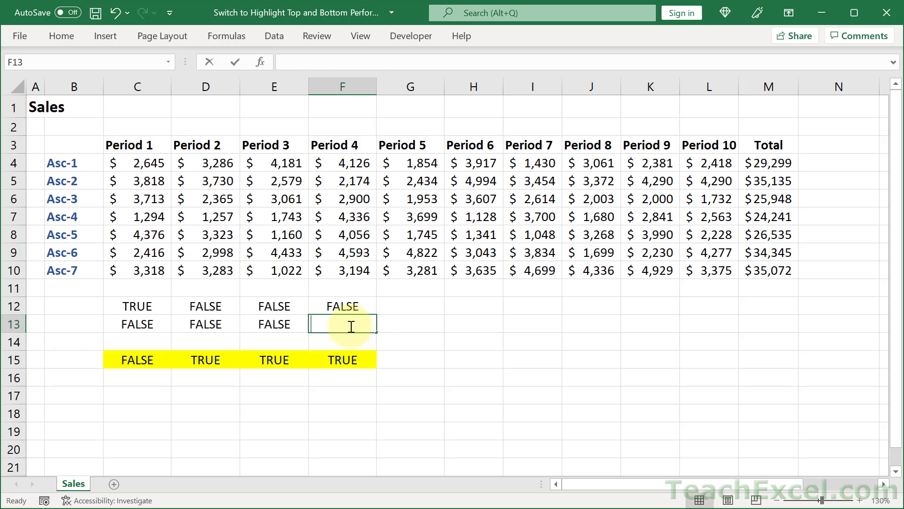
type("=an")
key("Tab")
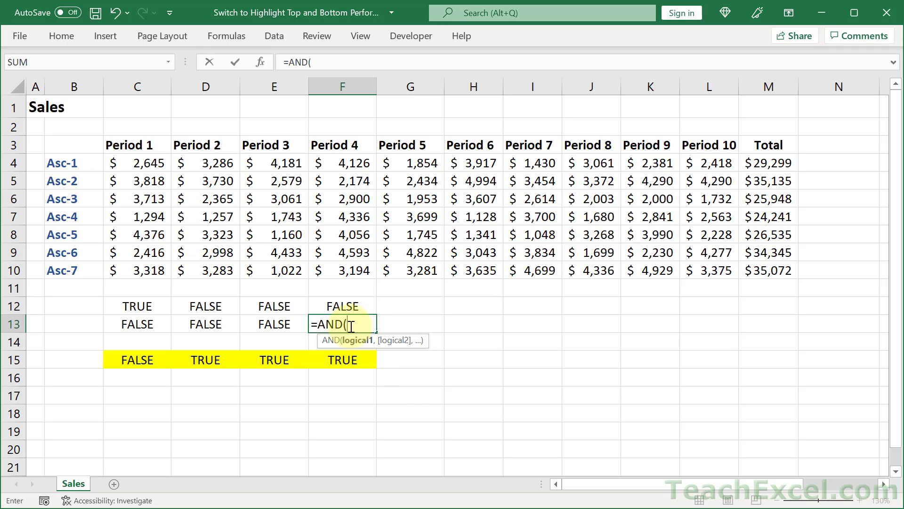
left_click(350, 360)
type(",")
key("ctrl+v")
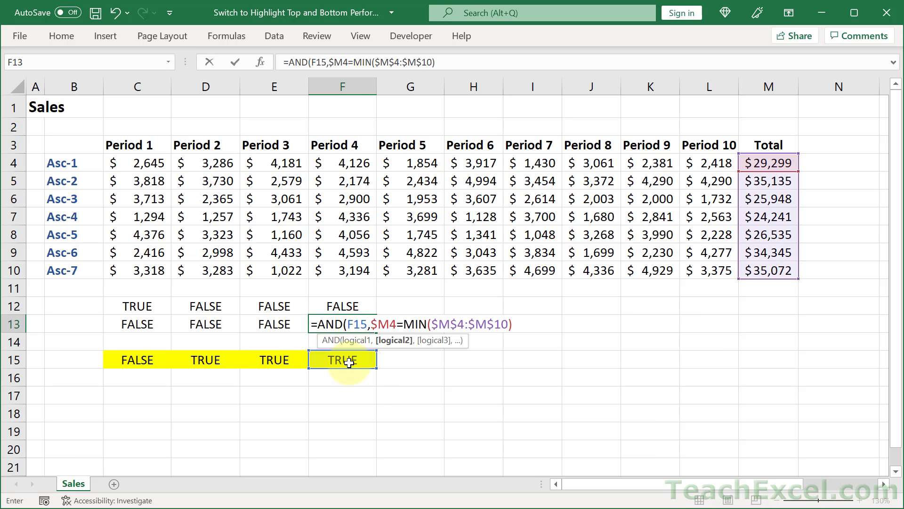
type(")")
key("Return")
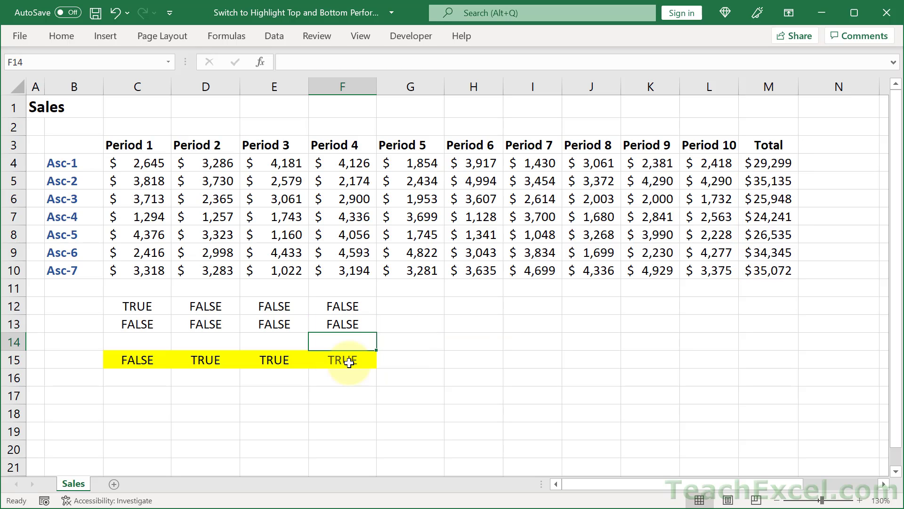
- Make the switch references in C13 and D13 absolute as $C$15 and $D$15
left_click(148, 322)
double_click(143, 324)
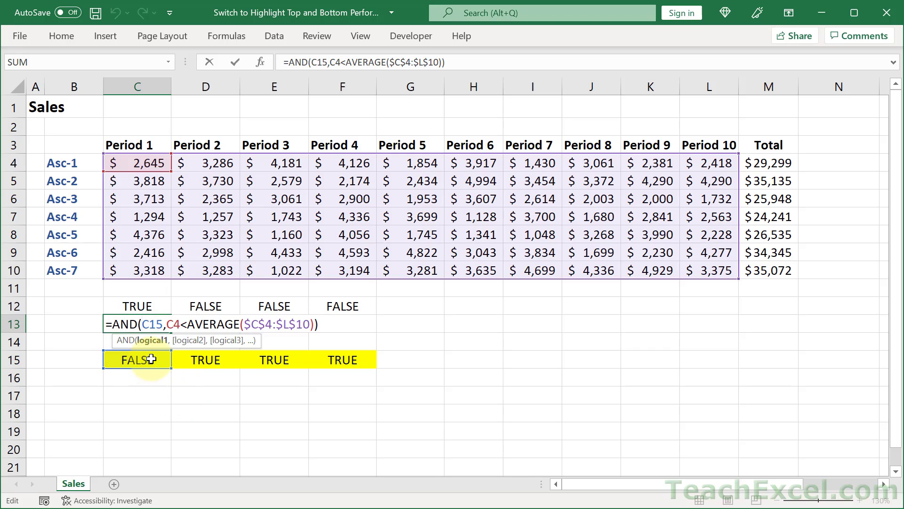
key("F4")
key("Tab")
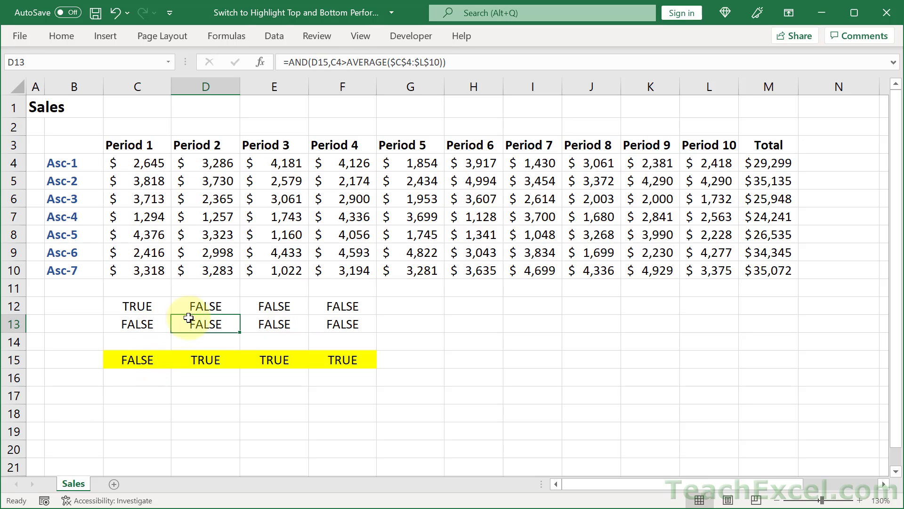
double_click(199, 322)
left_click(222, 324)
key("F4")
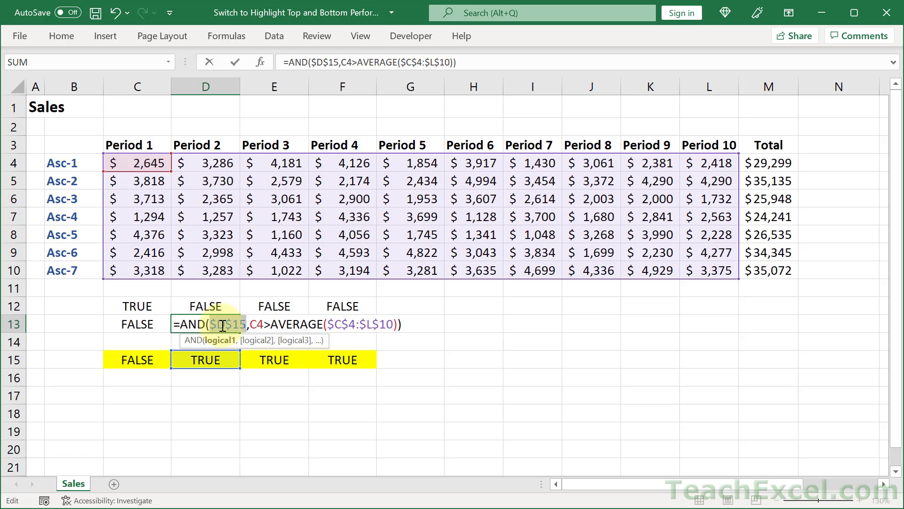
key("Tab")
- Make the switch references in E13 and F13 absolute as $E$15 and $F$15
double_click(287, 325)
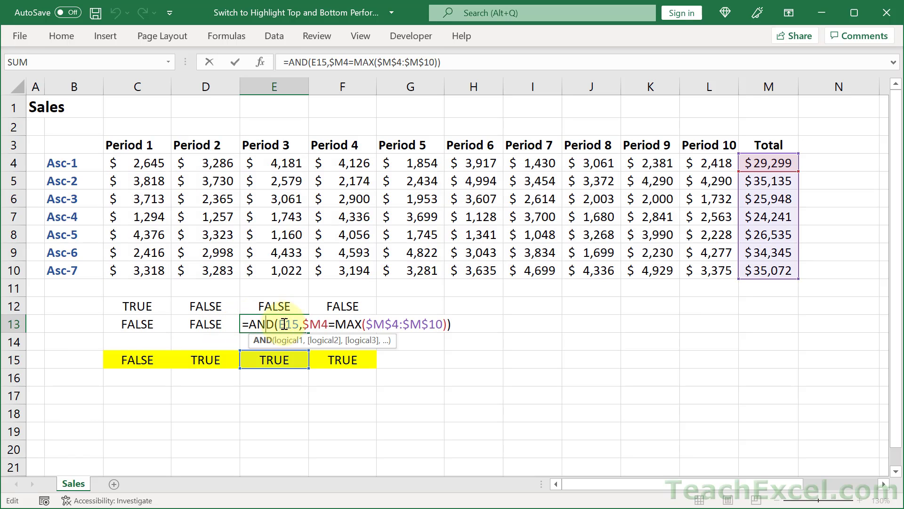
left_click(292, 325)
key("F4")
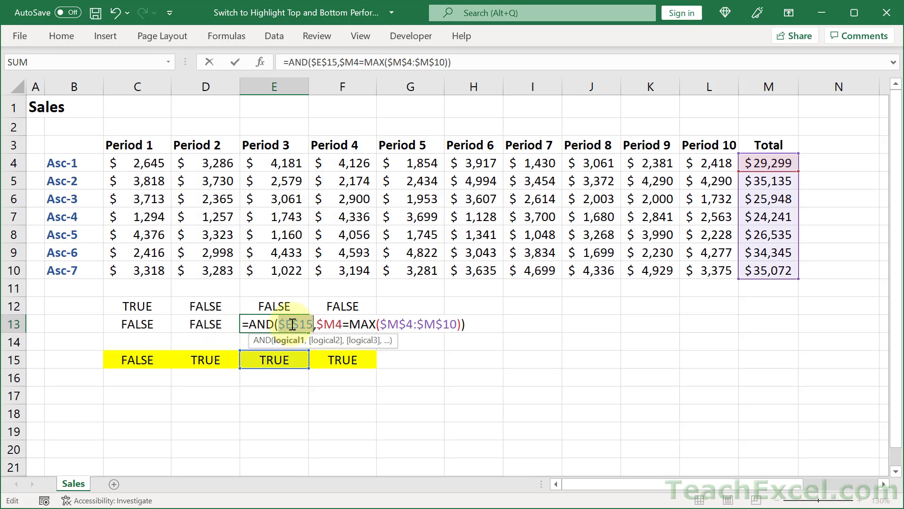
key("Tab")
double_click(335, 324)
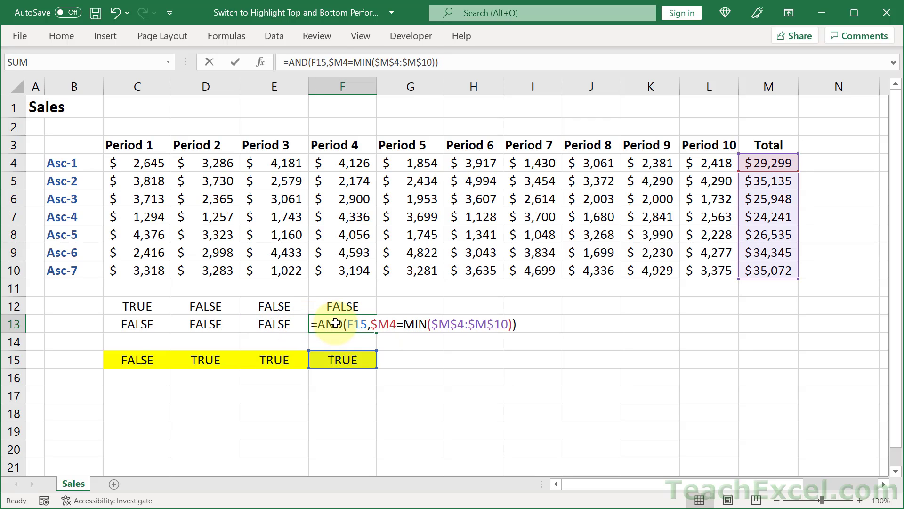
left_click(360, 324)
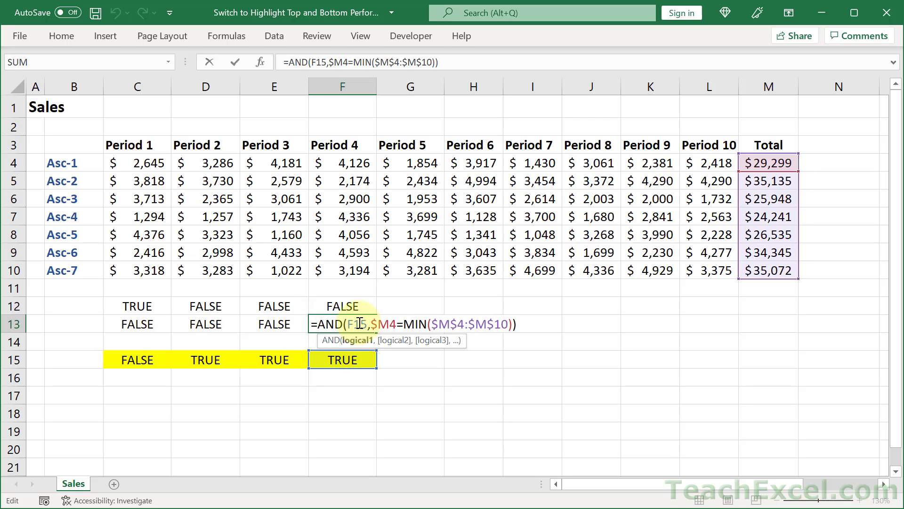
key("F4")
key("Return")
- Copy C13's AND formula text, then select the sales figures C4:L10
left_click(131, 325)
key("F2")
left_click(131, 325)
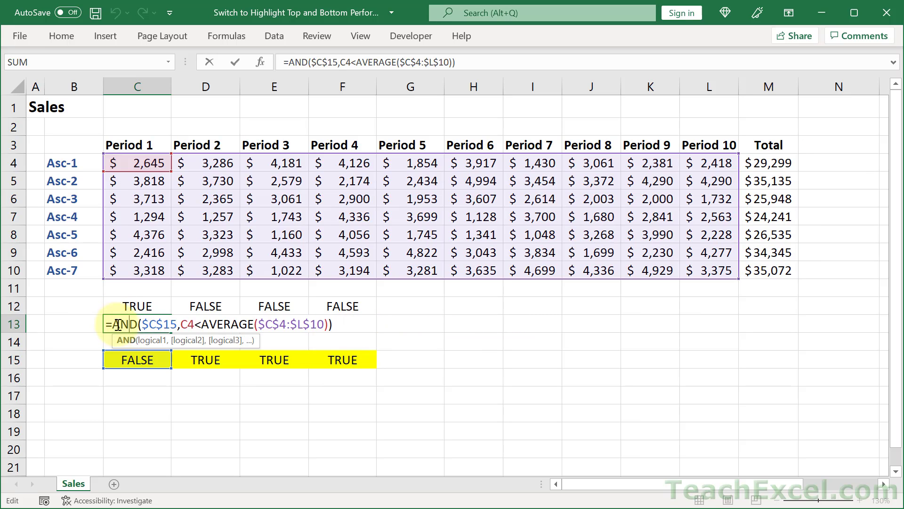
left_click_drag(105, 324, 377, 320)
key("ctrl+c")
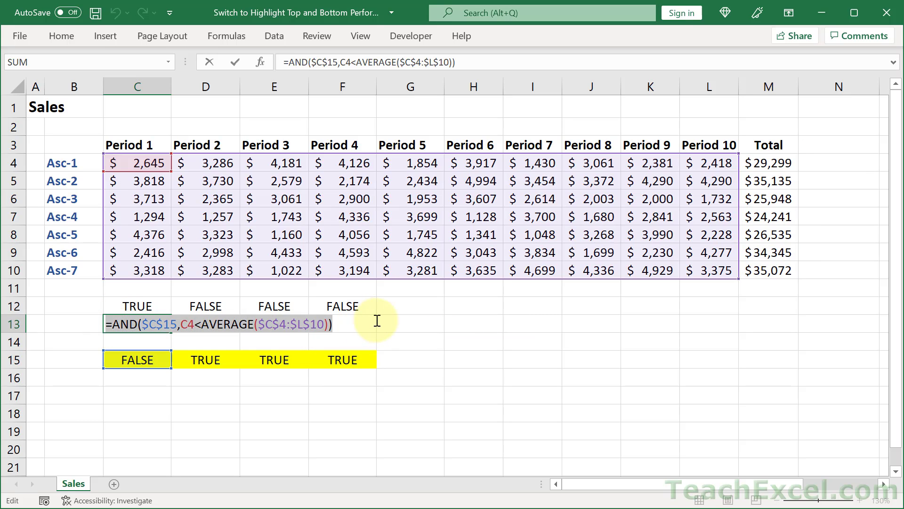
key("Escape")
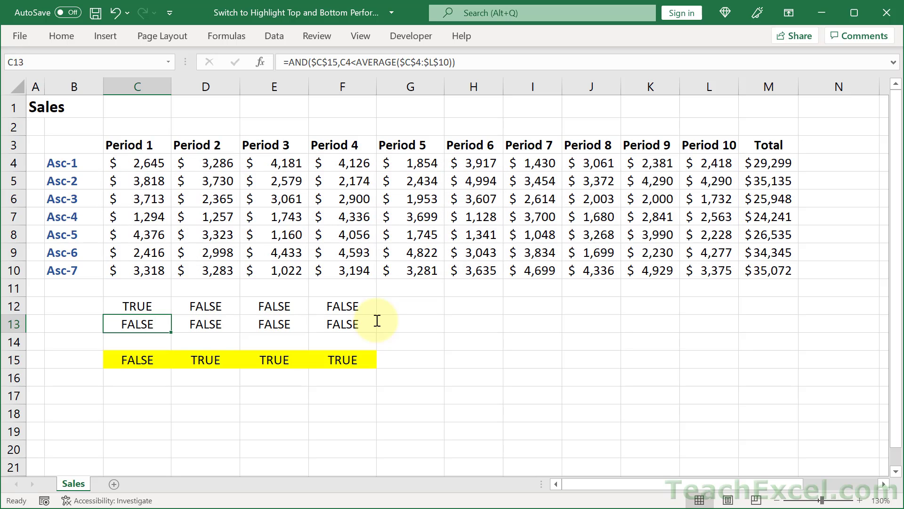
left_click(134, 163)
left_click_drag(135, 164, 690, 272)
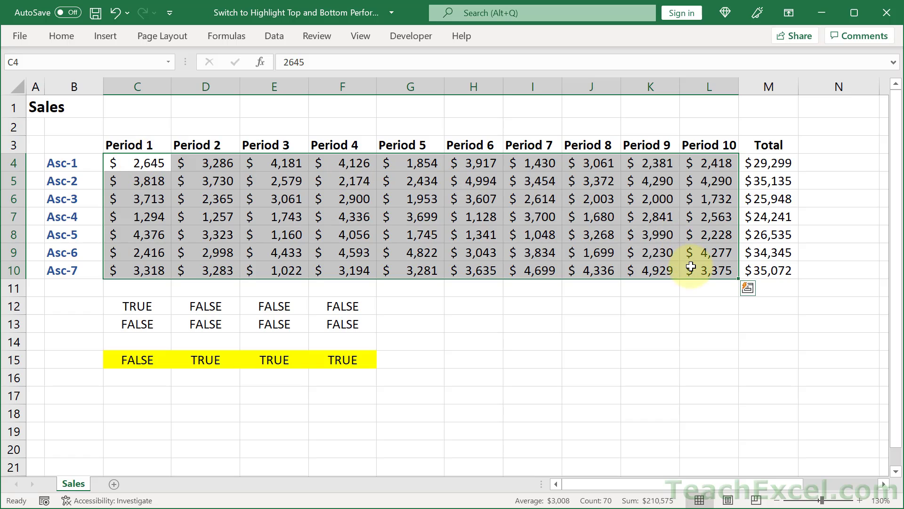
- Add a formula rule =AND($C$15,C4<AVERAGE($C$4:$L$10)) with red font to C4:L10
left_click(52, 36)
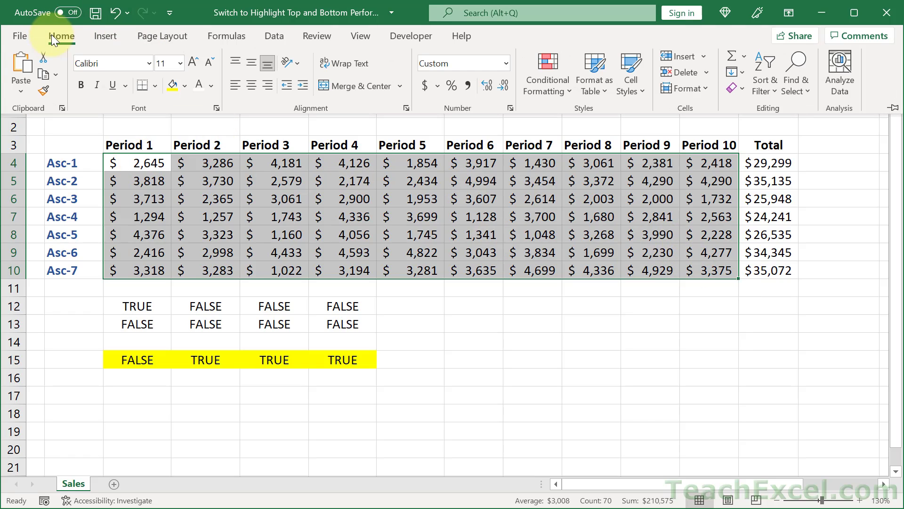
left_click(539, 64)
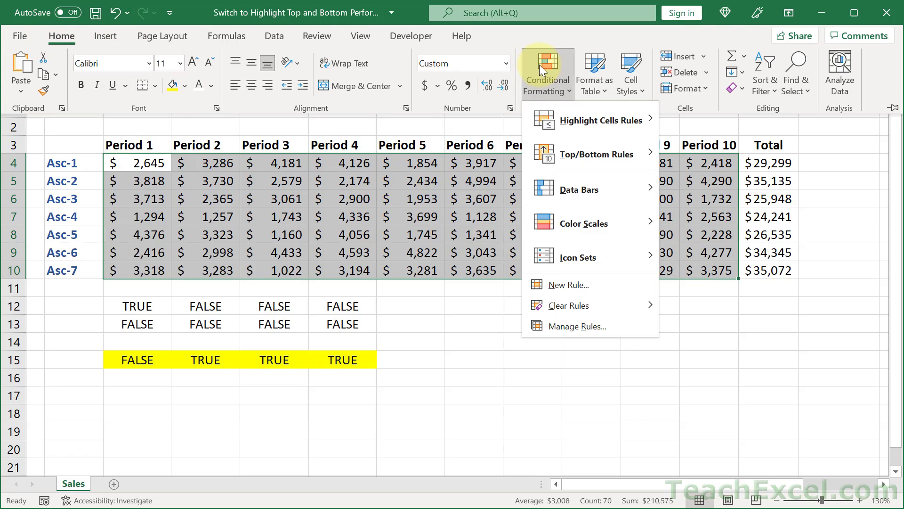
left_click(589, 282)
left_click(327, 259)
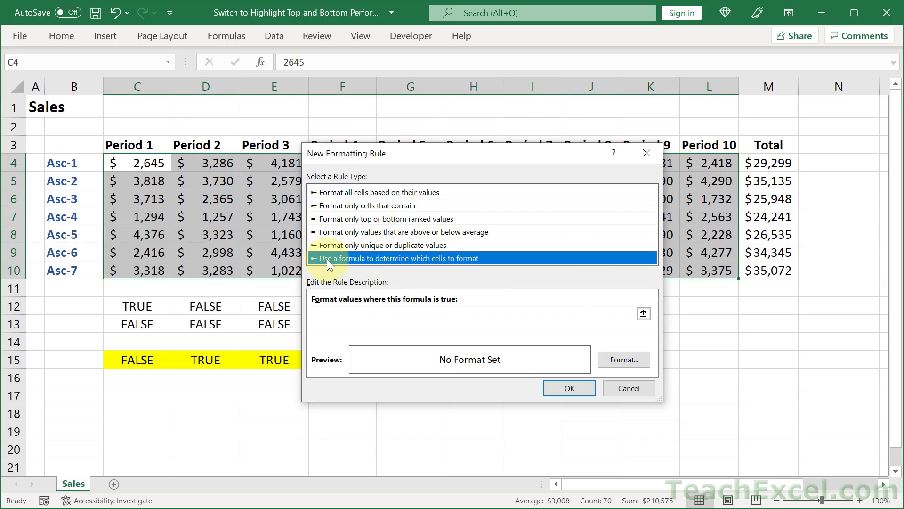
left_click(363, 313)
key("ctrl+v")
left_click(630, 360)
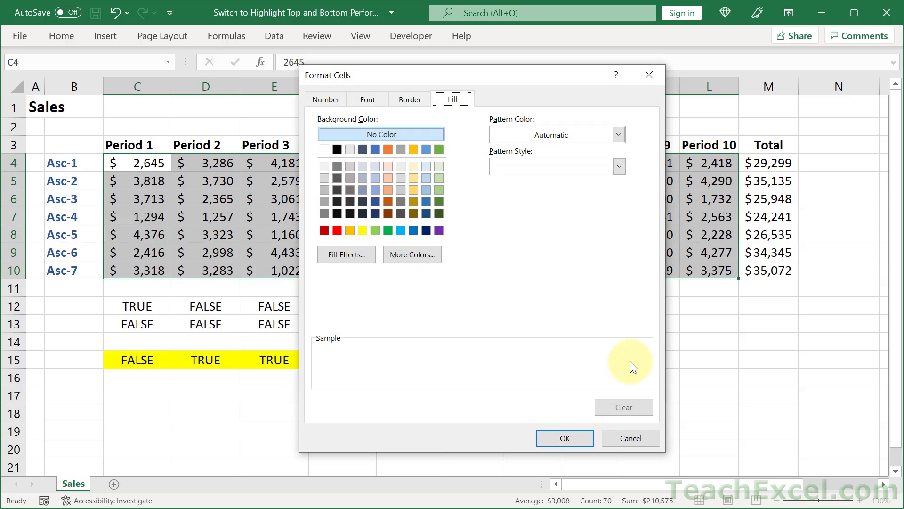
left_click(362, 101)
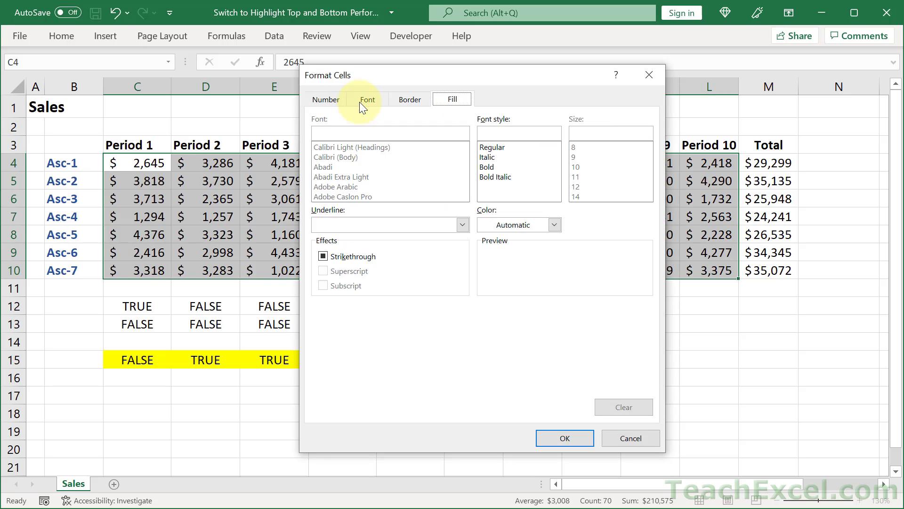
left_click(524, 232)
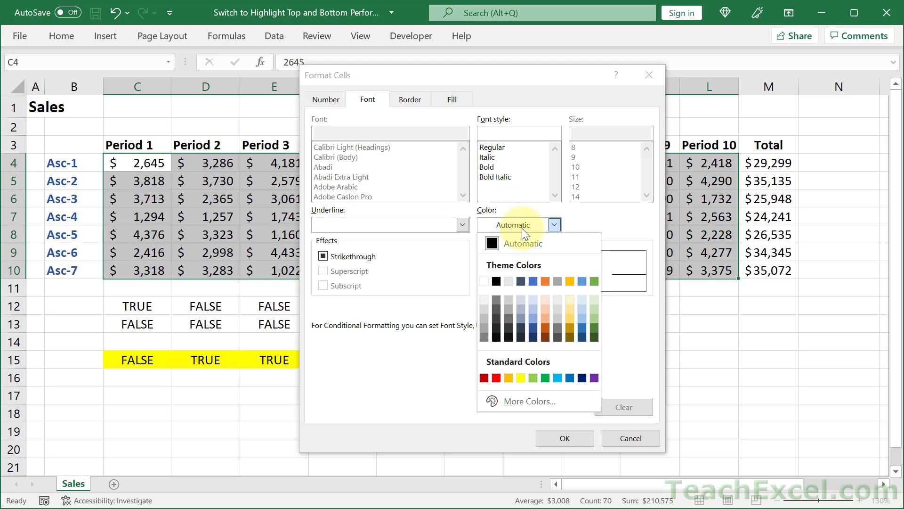
left_click(496, 377)
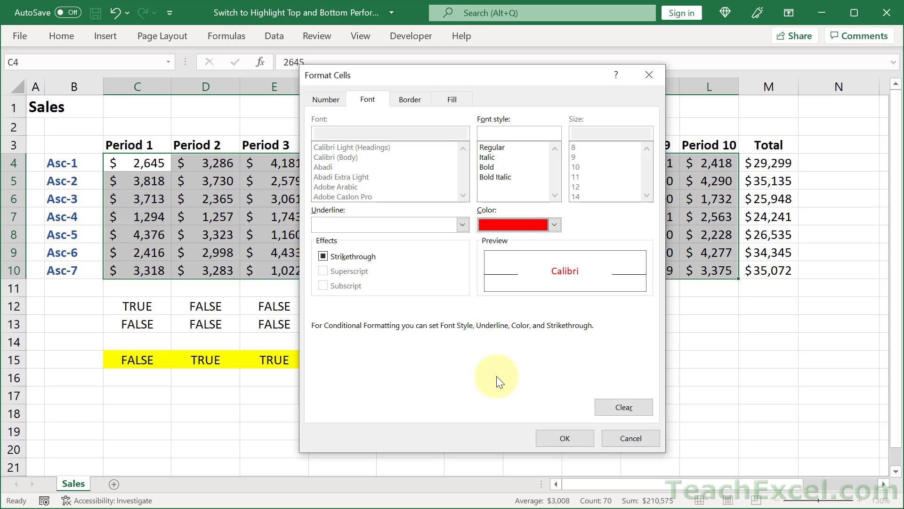
left_click(550, 438)
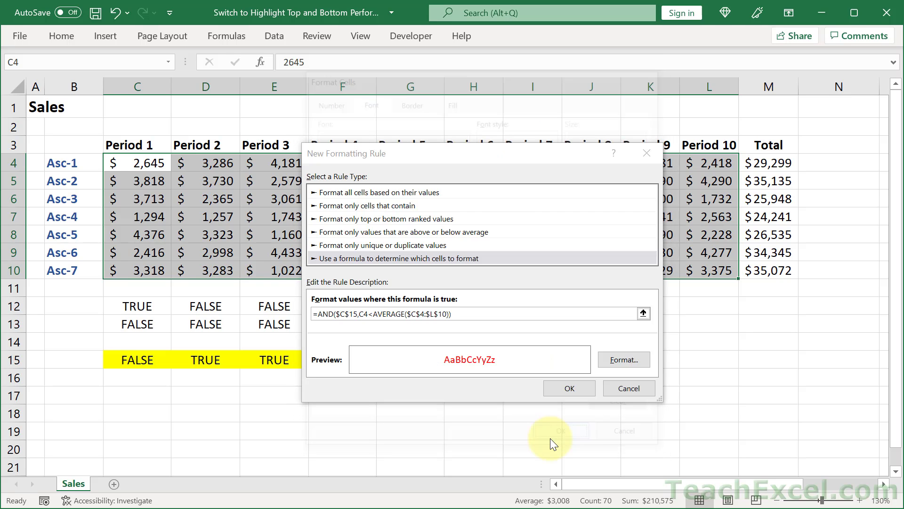
left_click(560, 388)
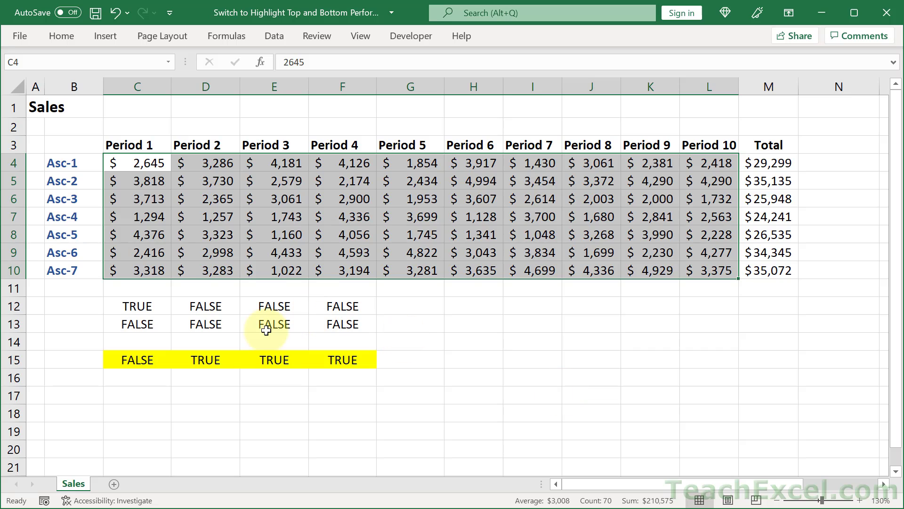
- Set C15 to TRUE so below-average figures turn red
left_click(141, 359)
type("True")
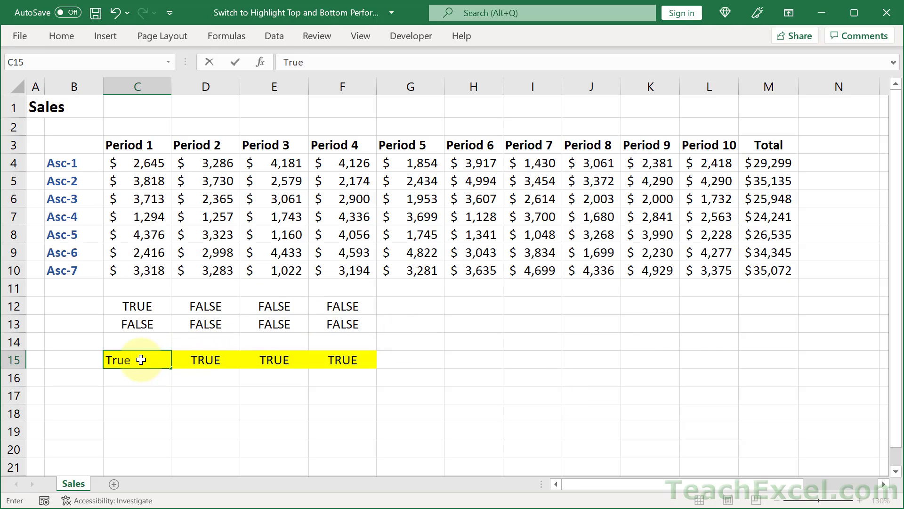
key("Return")
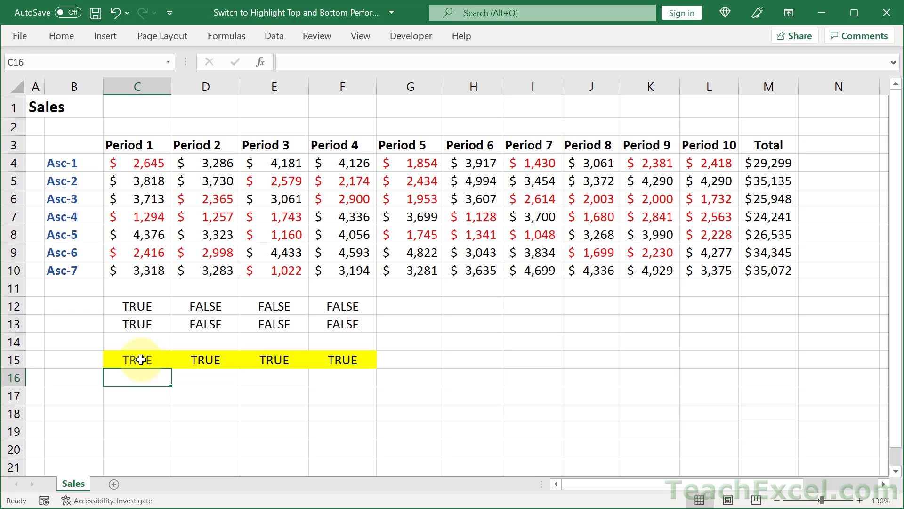
- Copy D13's AND formula text and select the sales figures C4:L10
left_click(201, 324)
double_click(198, 324)
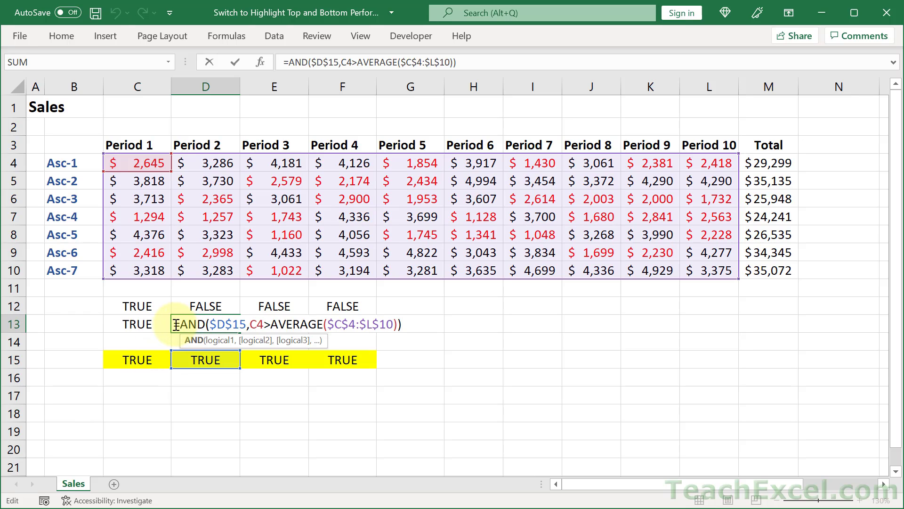
left_click_drag(176, 325, 433, 328)
key("ctrl+c")
key("Escape")
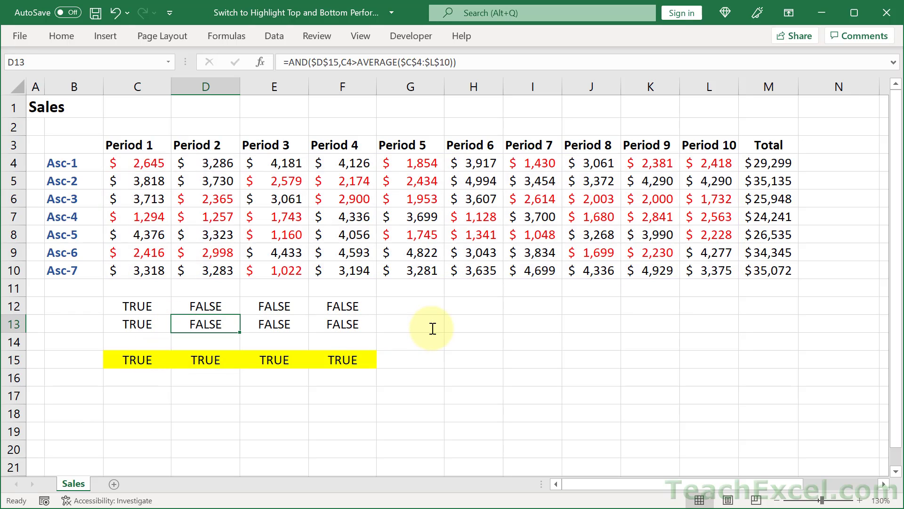
left_click(147, 163)
left_click_drag(147, 164, 688, 271)
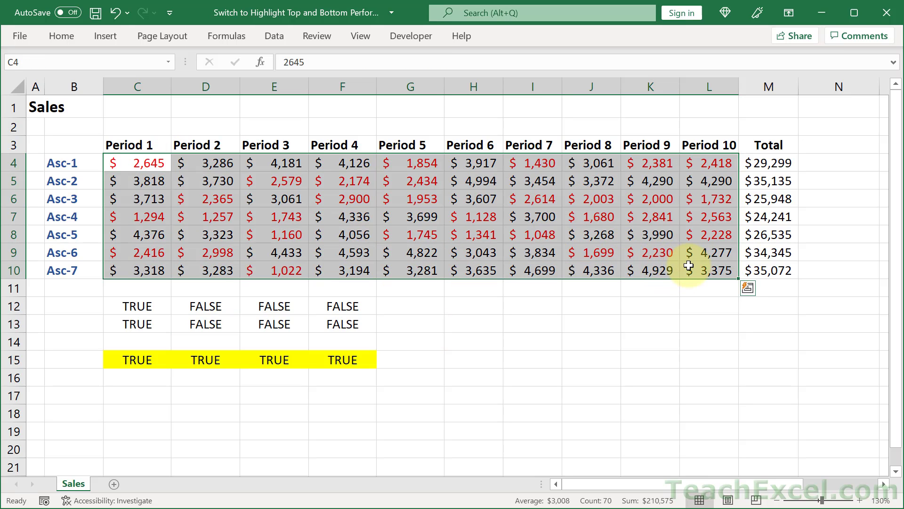
- Add a formula rule from the pasted D13 formula with green font
left_click(66, 35)
left_click(548, 71)
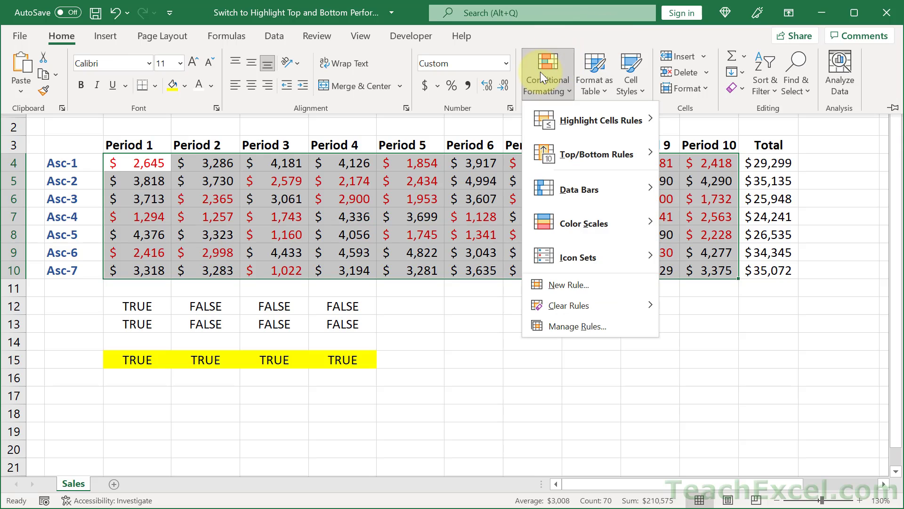
left_click(597, 284)
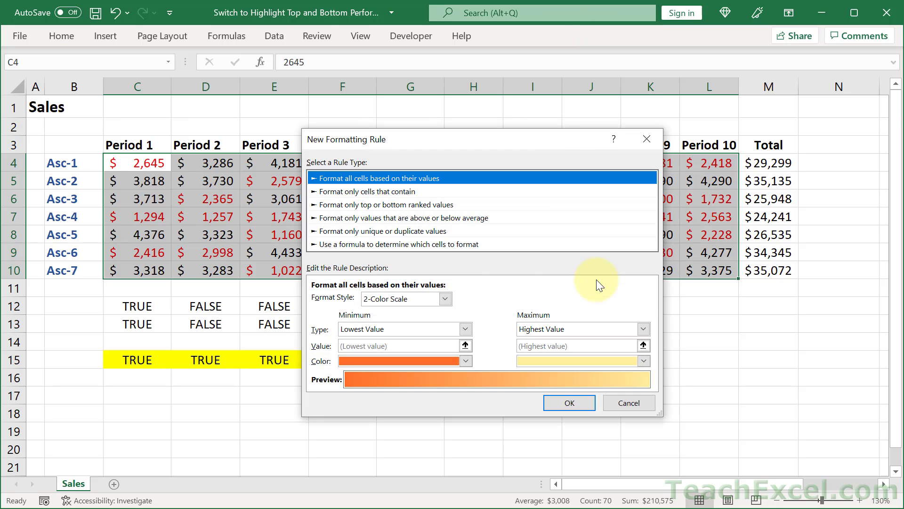
left_click(396, 244)
left_click(394, 300)
key("ctrl+v")
left_click(627, 345)
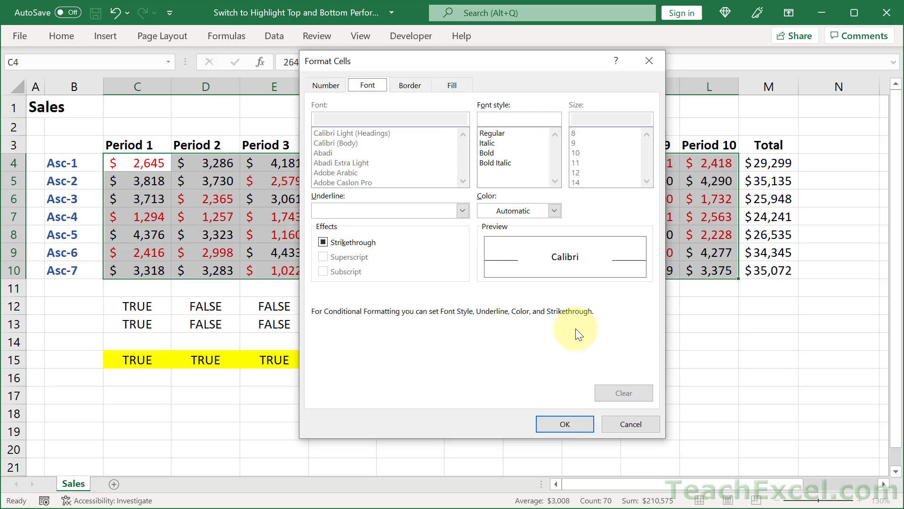
left_click(524, 210)
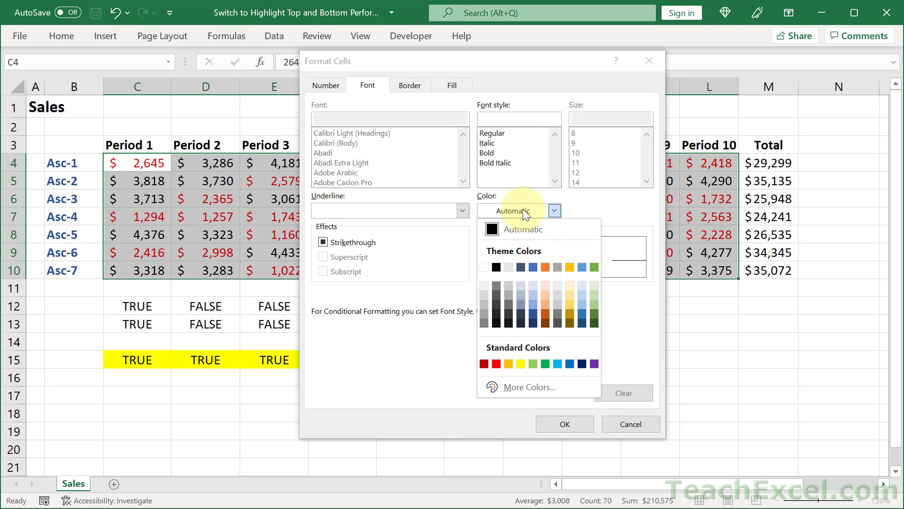
left_click(594, 267)
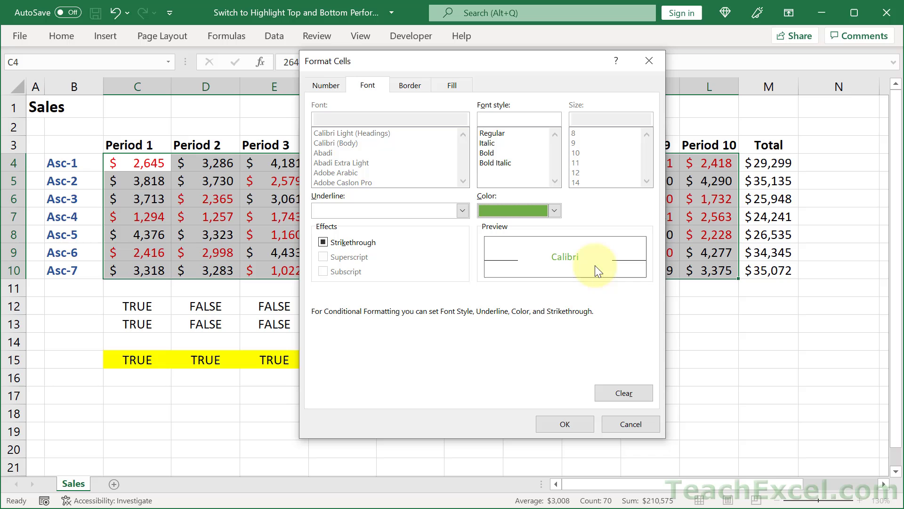
left_click(561, 422)
left_click(573, 377)
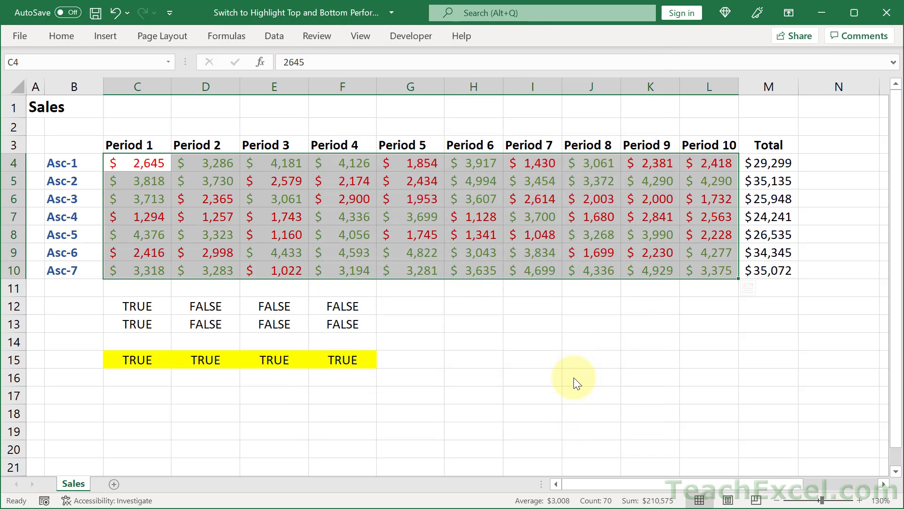
- Copy E13's AND formula text and select the table body B4:M10
left_click(253, 323)
double_click(250, 323)
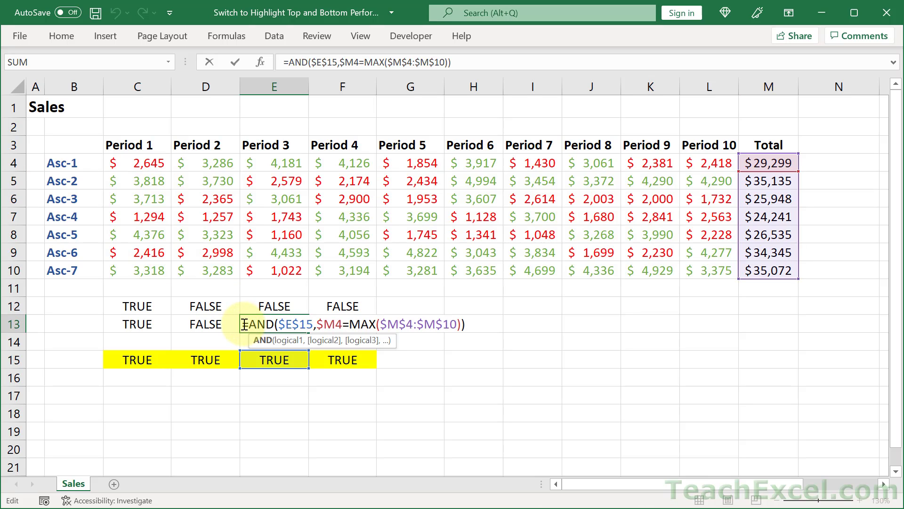
left_click_drag(245, 325, 471, 321)
key("ctrl+c")
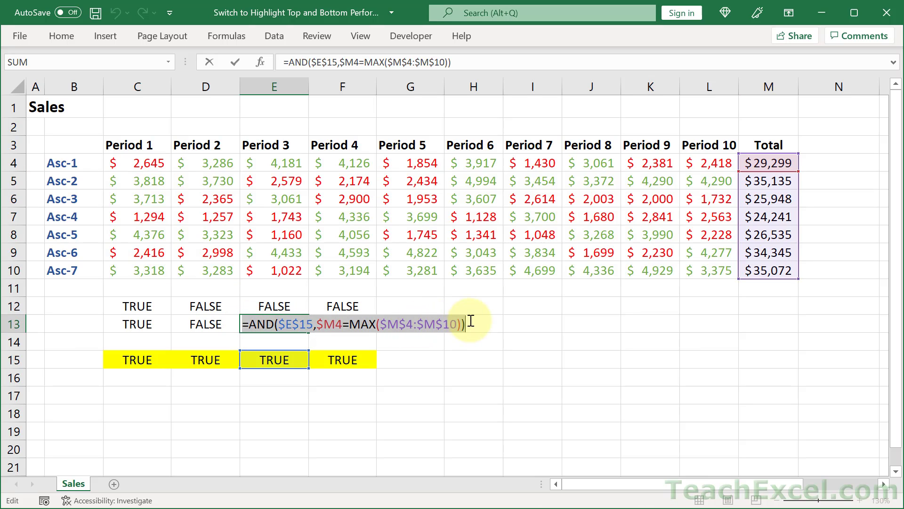
key("Escape")
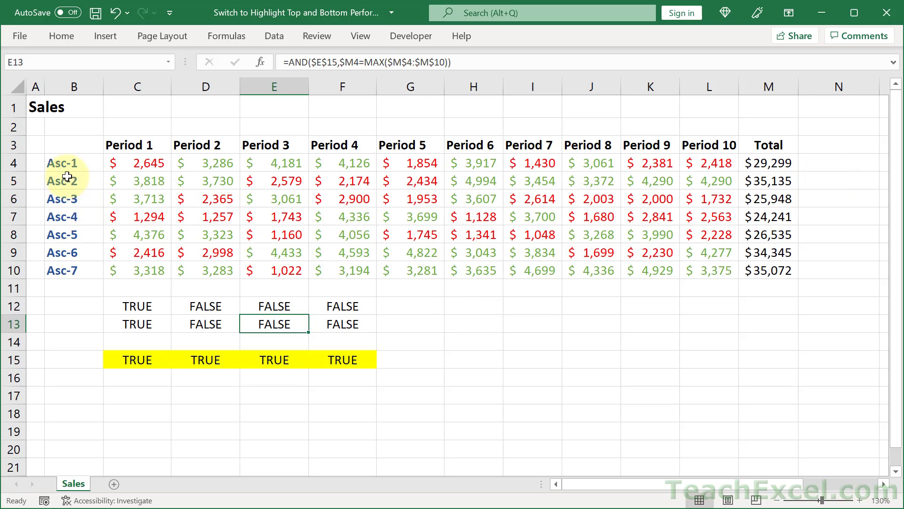
left_click(60, 164)
left_click_drag(171, 186, 757, 272)
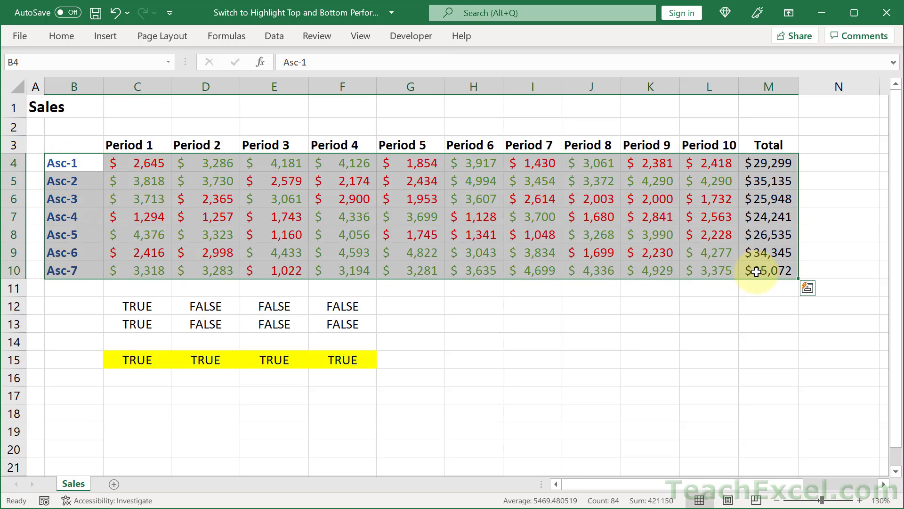
- Add a formula rule =AND($E$15,$M4=MAX($M$4:$M$10)) with light green fill
left_click(55, 31)
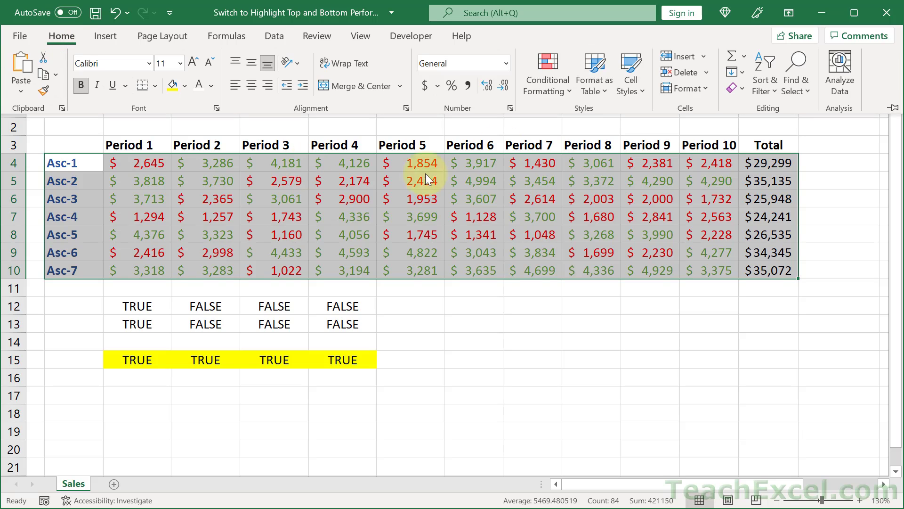
left_click(537, 71)
left_click(575, 281)
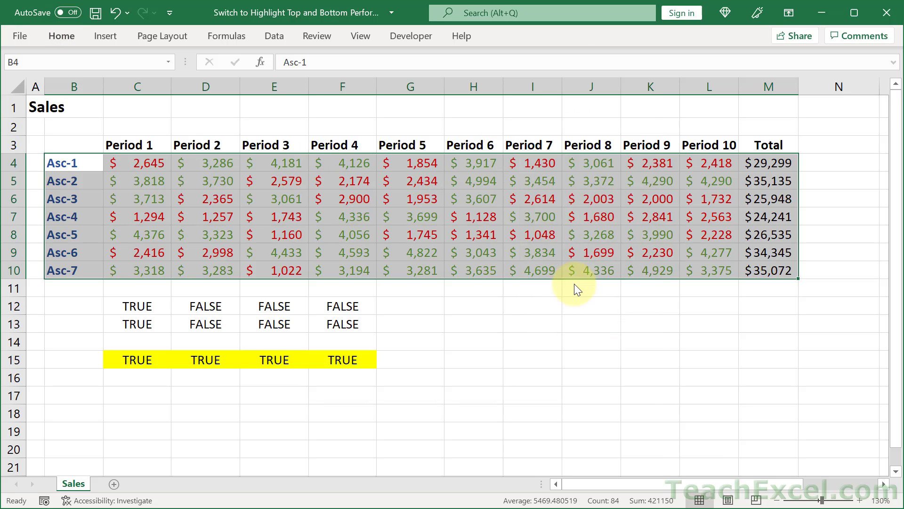
left_click(342, 231)
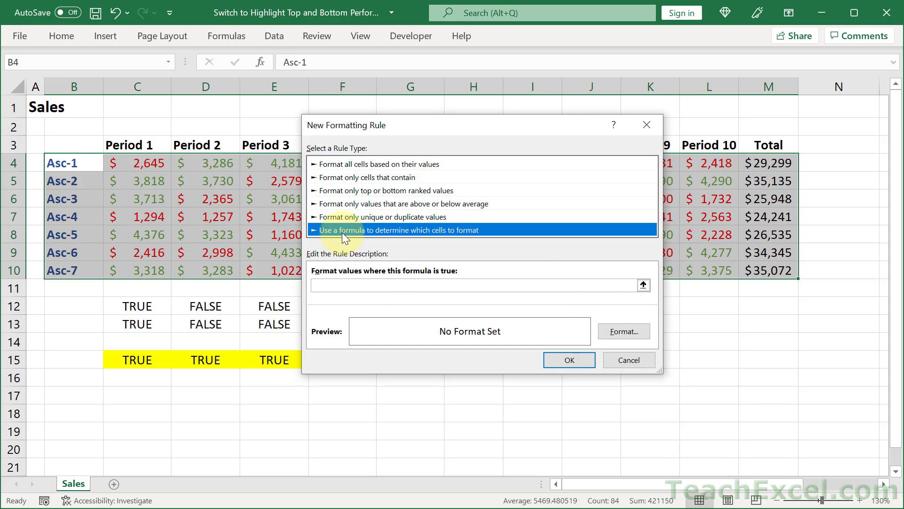
left_click(374, 285)
key("ctrl+v")
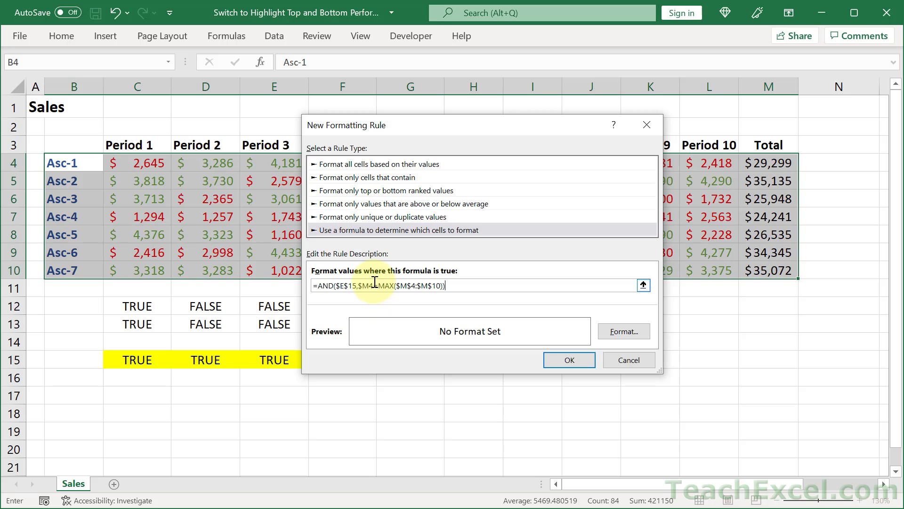
left_click(623, 331)
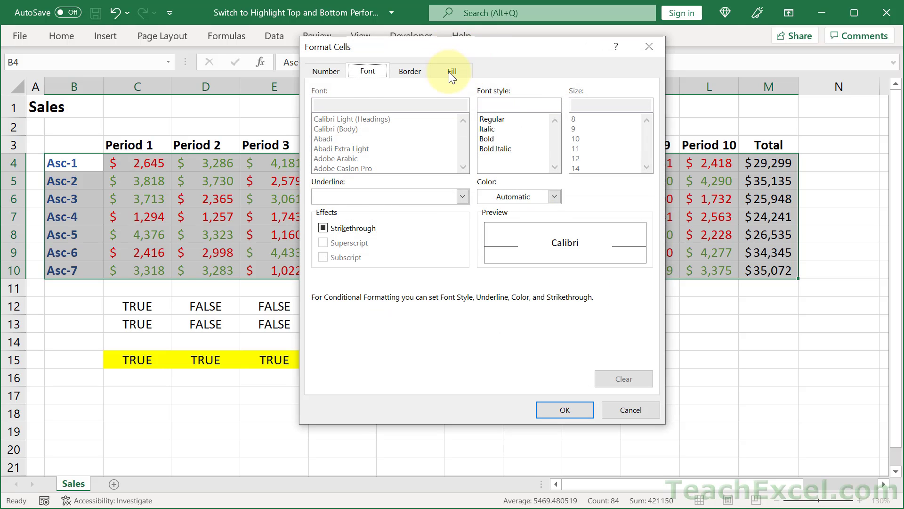
left_click(450, 72)
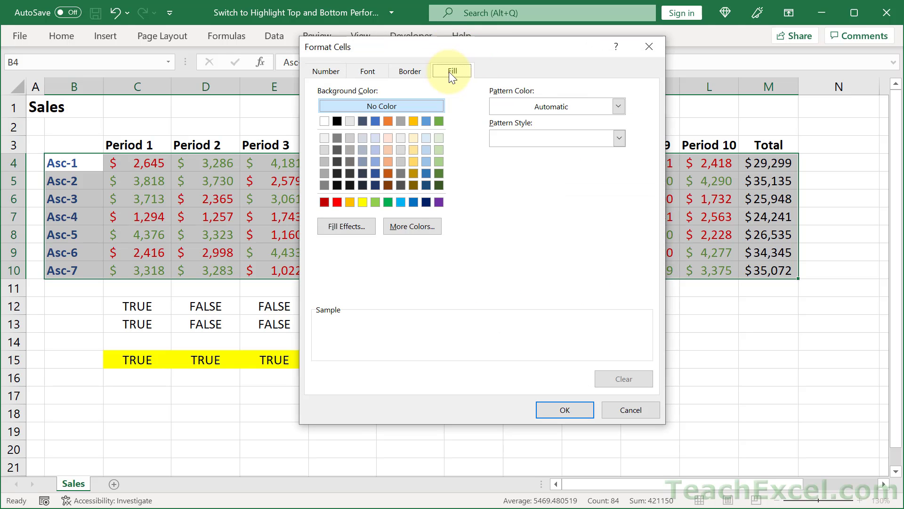
left_click(438, 138)
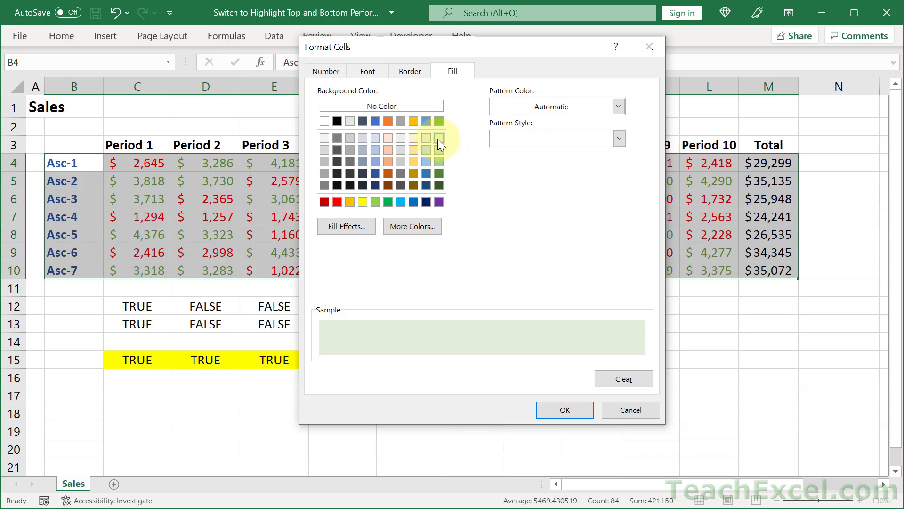
left_click(568, 409)
left_click(567, 356)
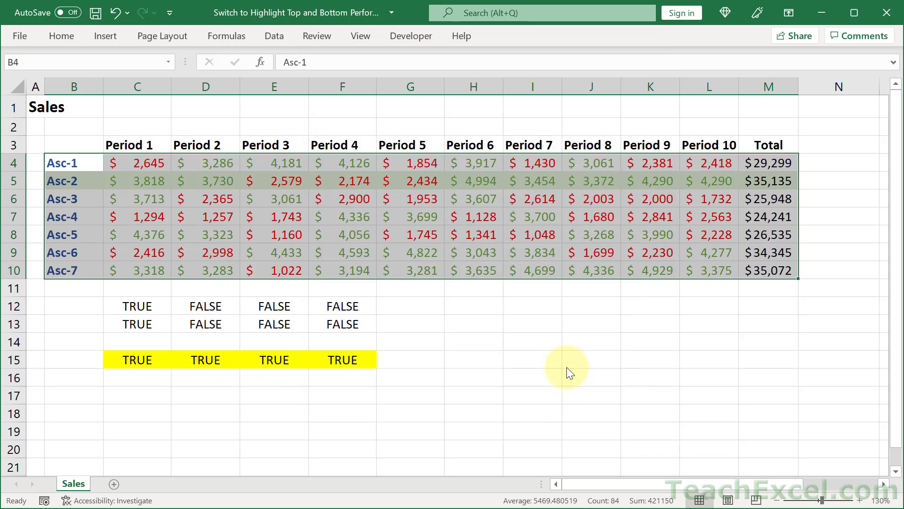
- Copy F13's AND formula text and select the table B4:M10
left_click(343, 323)
double_click(326, 324)
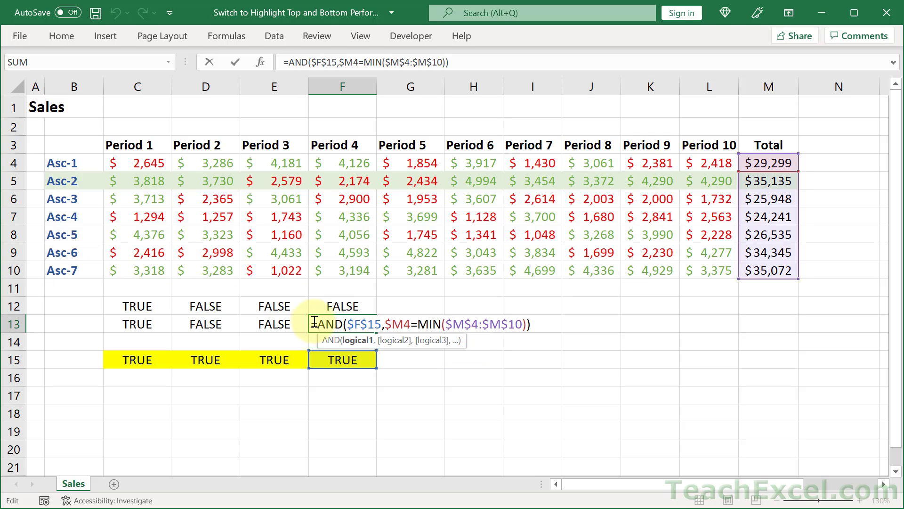
left_click_drag(310, 324, 549, 328)
key("ctrl+c")
key("Escape")
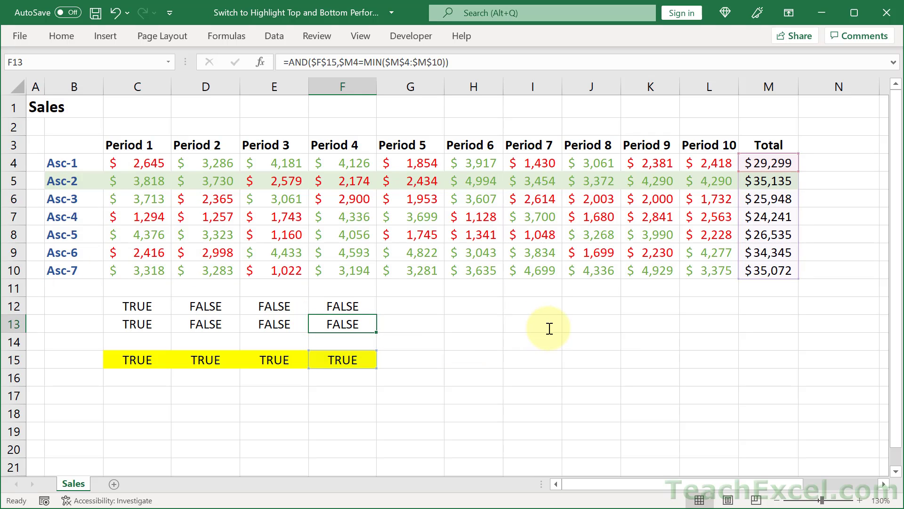
left_click(68, 164)
left_click_drag(68, 164, 772, 272)
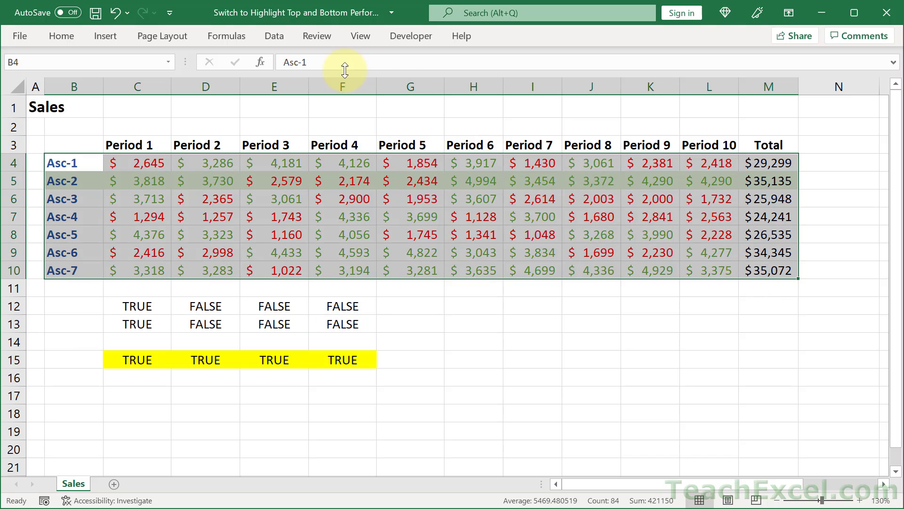
- Add a formula rule =AND($F$15,$M4=MIN($M$4:$M$10)) with light orange fill
left_click(65, 34)
left_click(562, 75)
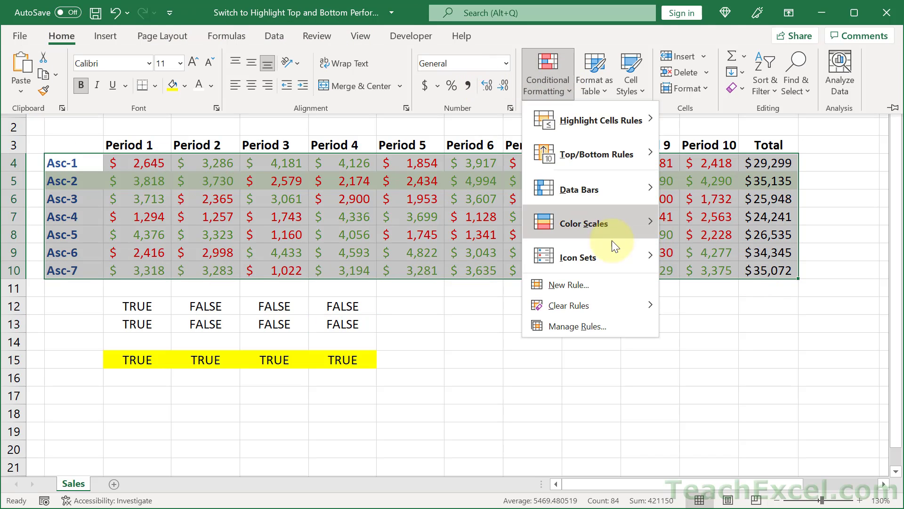
left_click(595, 285)
left_click(374, 216)
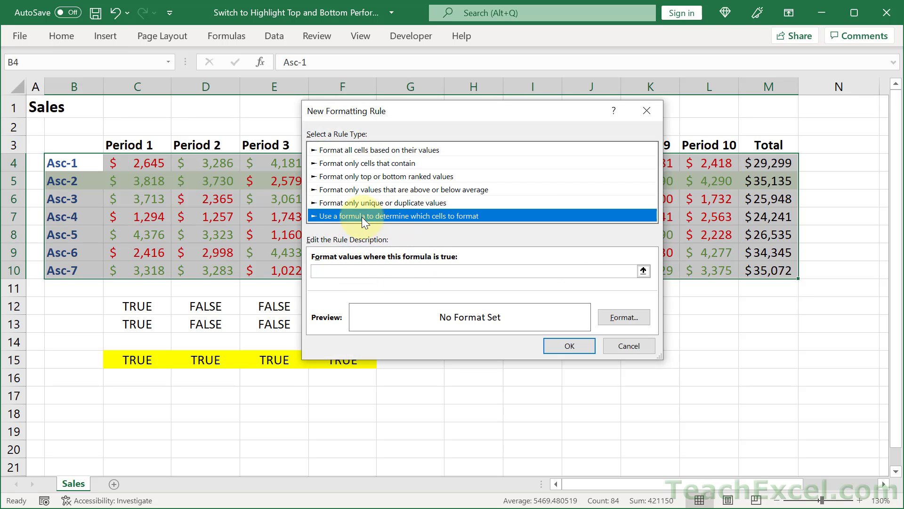
left_click(373, 271)
key("ctrl+v")
left_click(620, 315)
left_click(451, 56)
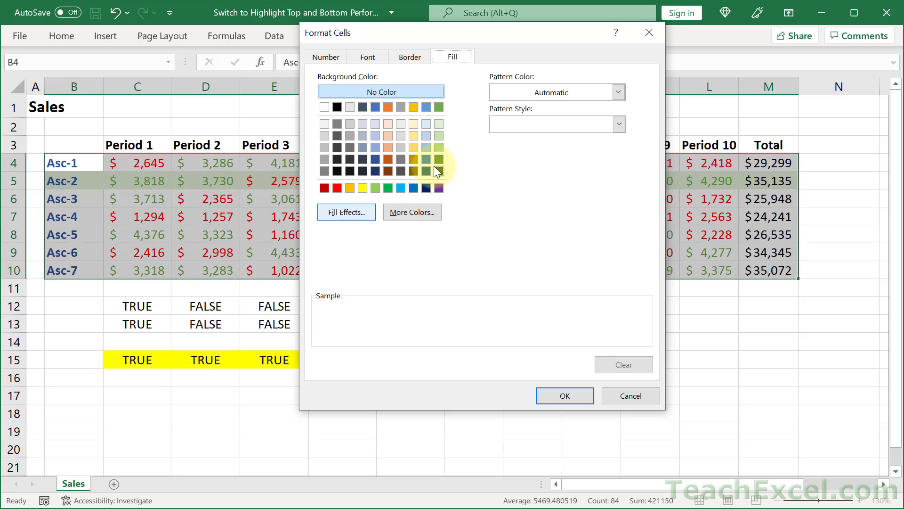
left_click(389, 124)
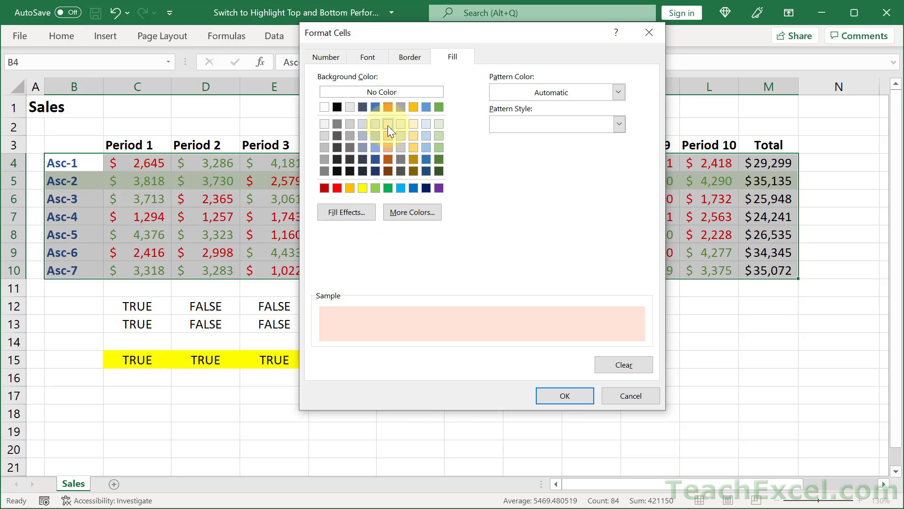
left_click(562, 398)
left_click(570, 349)
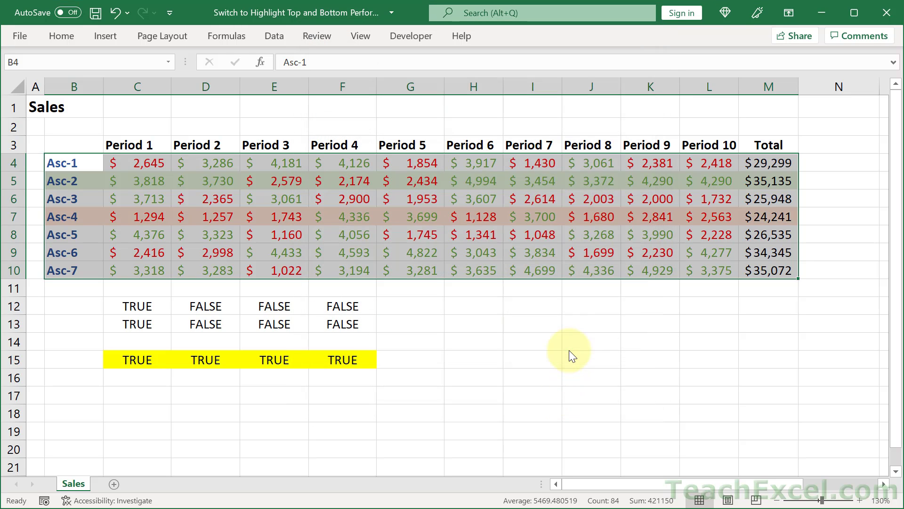
left_click(630, 326)
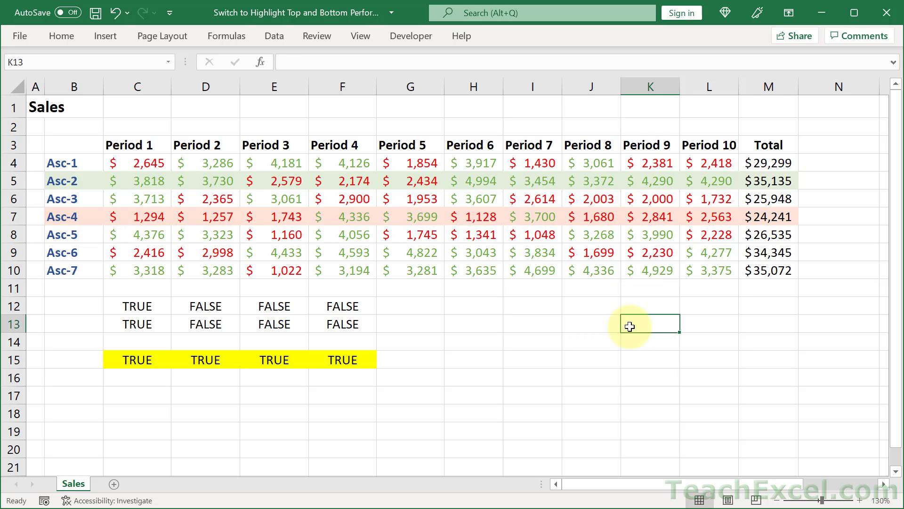
- Enter False in the switch cells D15, E15, F15 and C15
left_click(212, 359)
type("Fa")
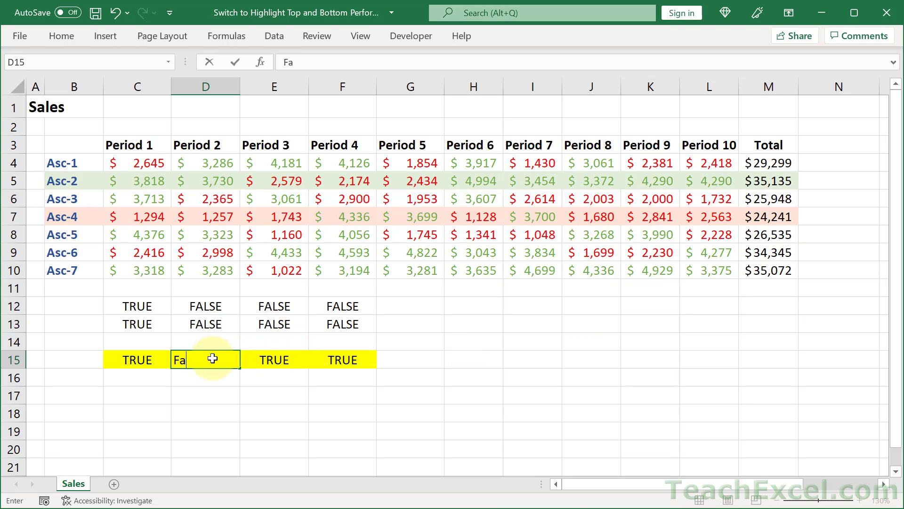
type("lse")
key("Tab")
type("False")
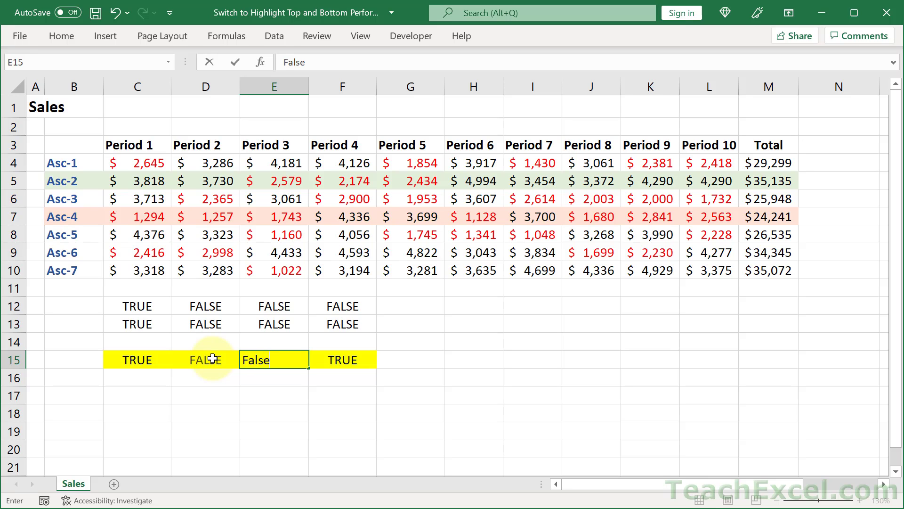
key("Tab")
type("False")
key("Return")
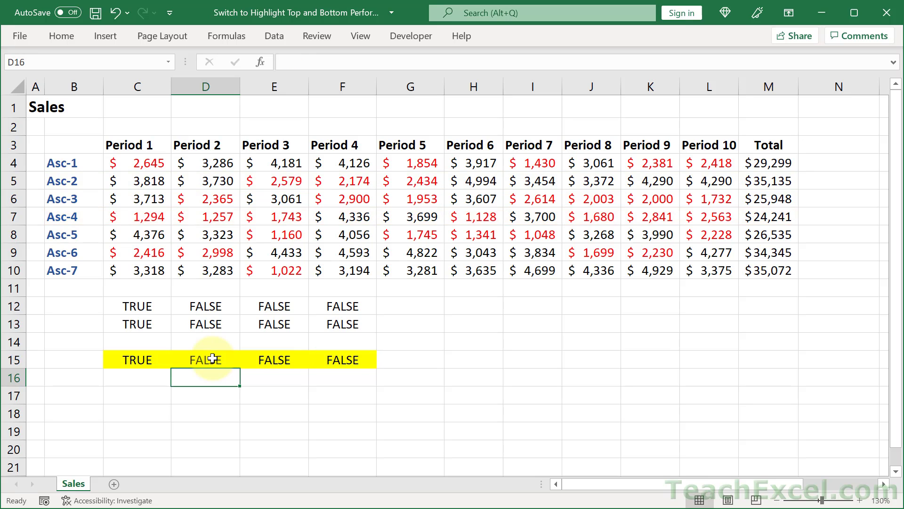
left_click(146, 357)
type("False")
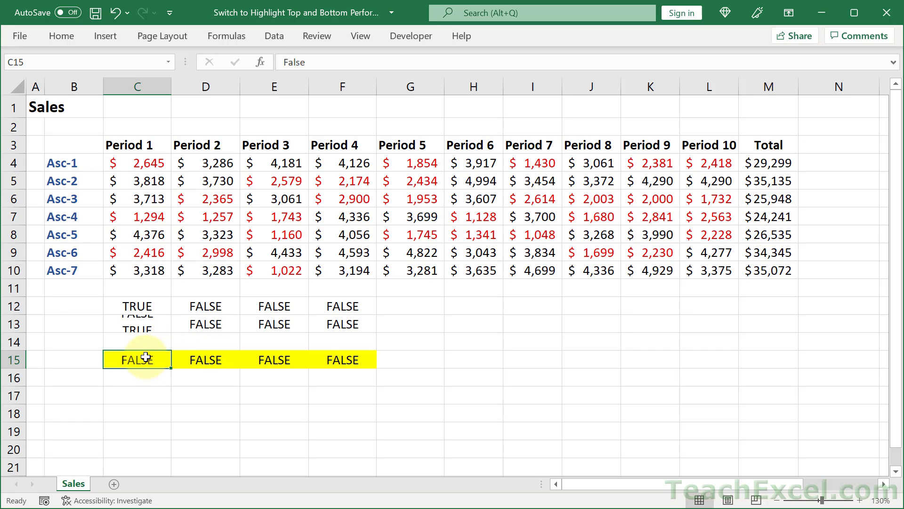
key("Return")
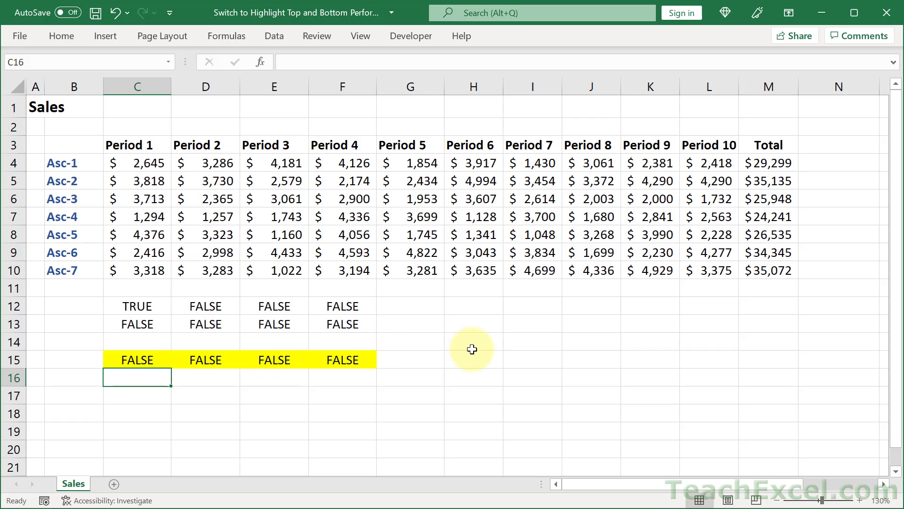
- Confirm Developer is enabled in Customize the Ribbon and show the Developer commands
left_click(401, 38)
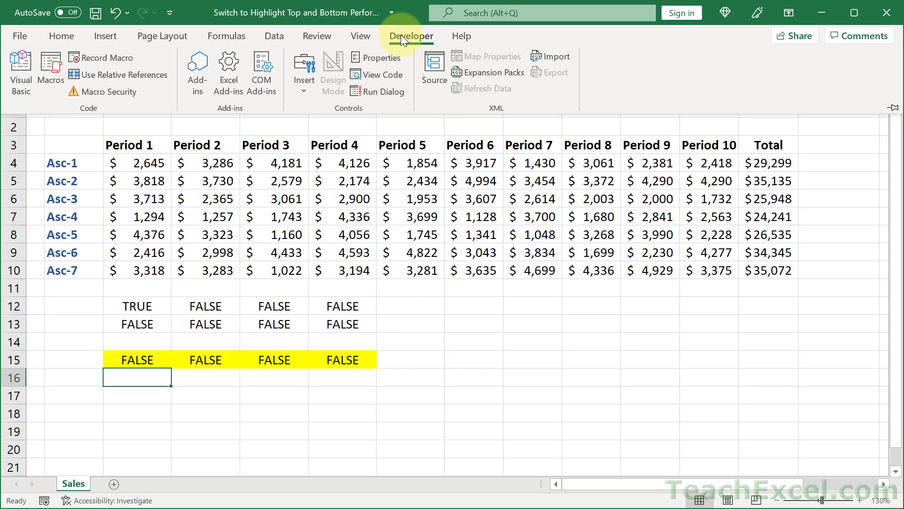
left_click(302, 94)
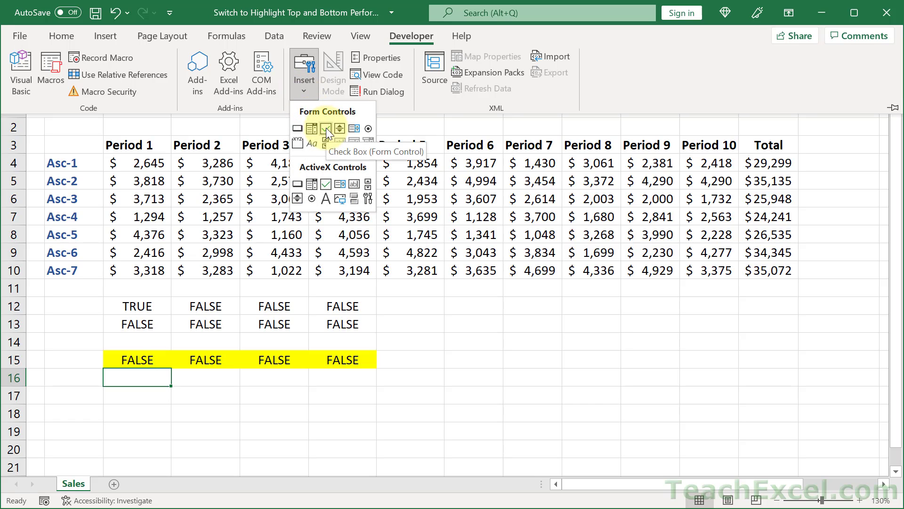
right_click(351, 32)
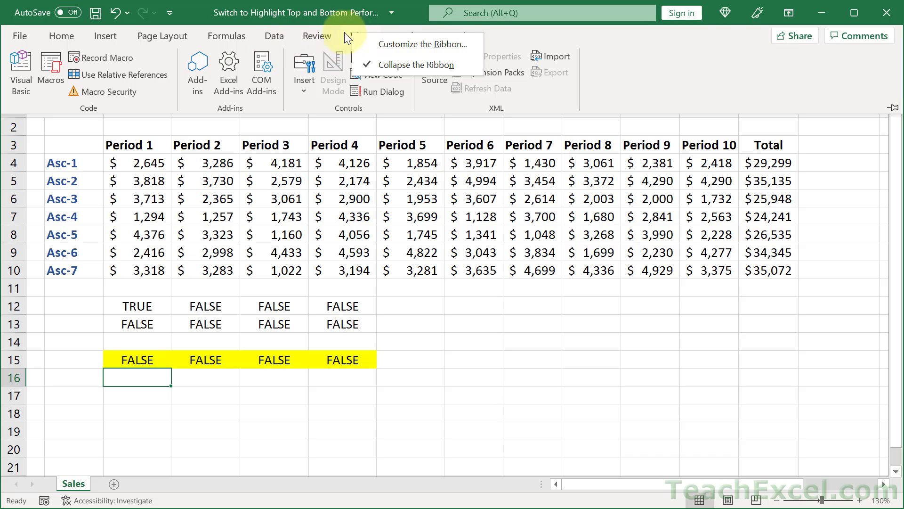
left_click(408, 44)
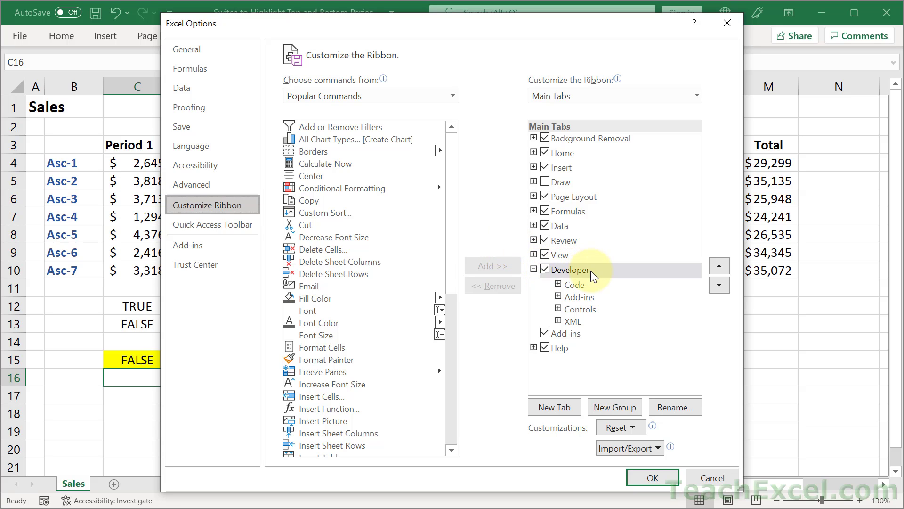
left_click(648, 481)
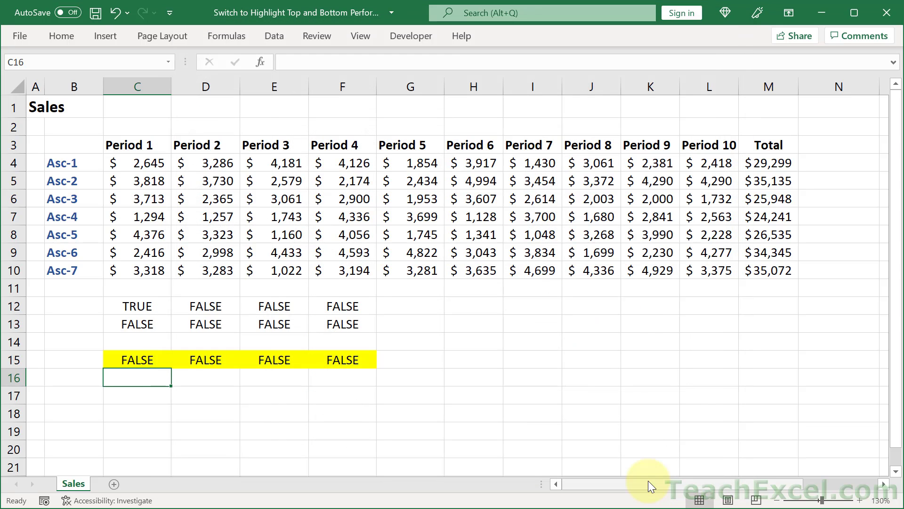
left_click(404, 35)
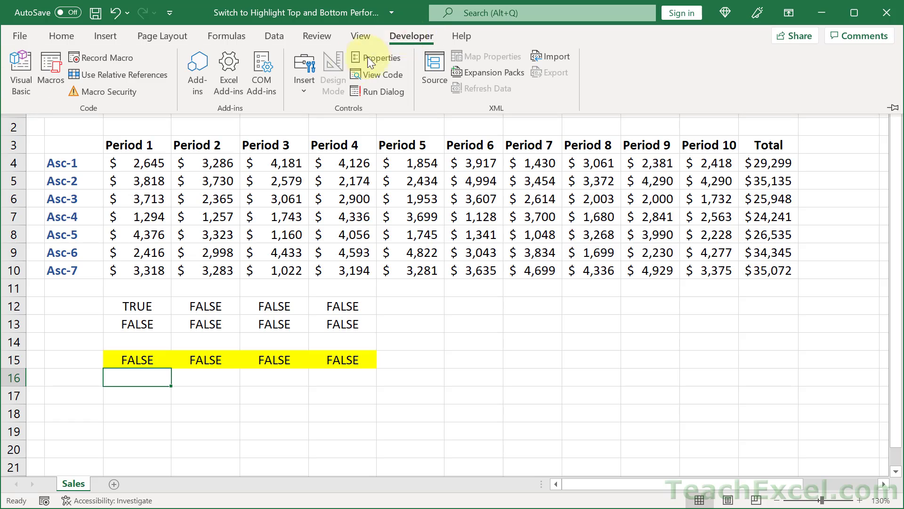
- Insert a form-control check box beside row 13
left_click(309, 81)
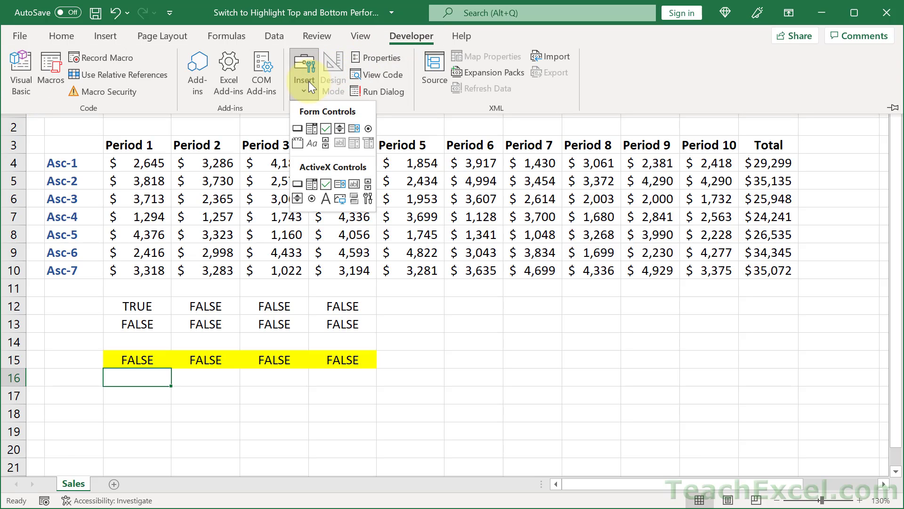
left_click(326, 129)
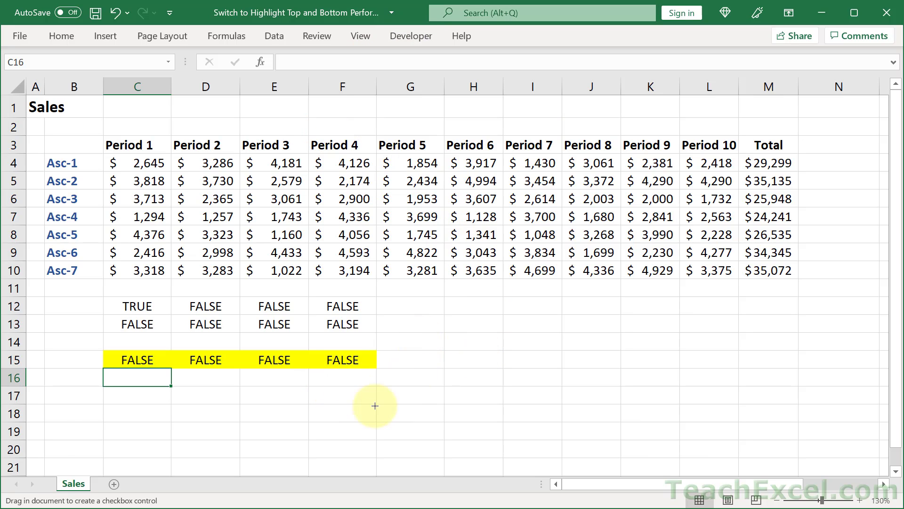
left_click(442, 319)
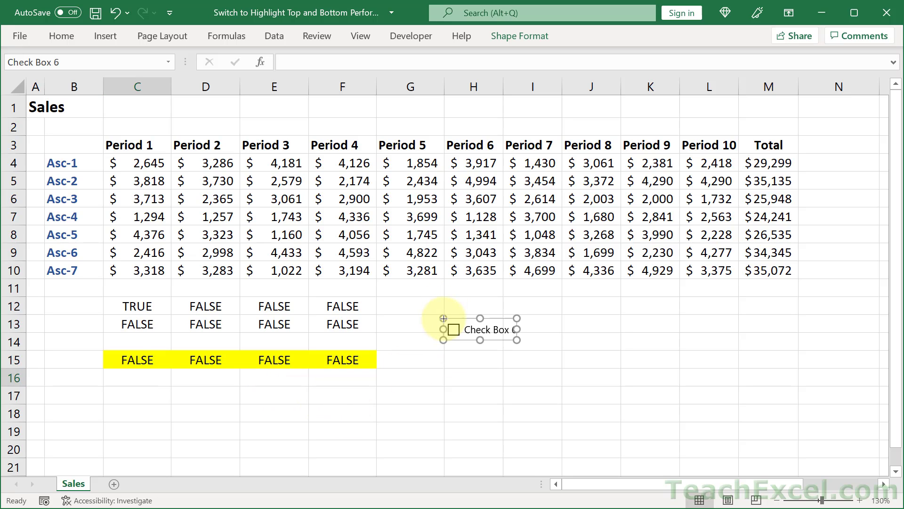
- Replace the check box's default label with 'Max'
left_click(481, 328)
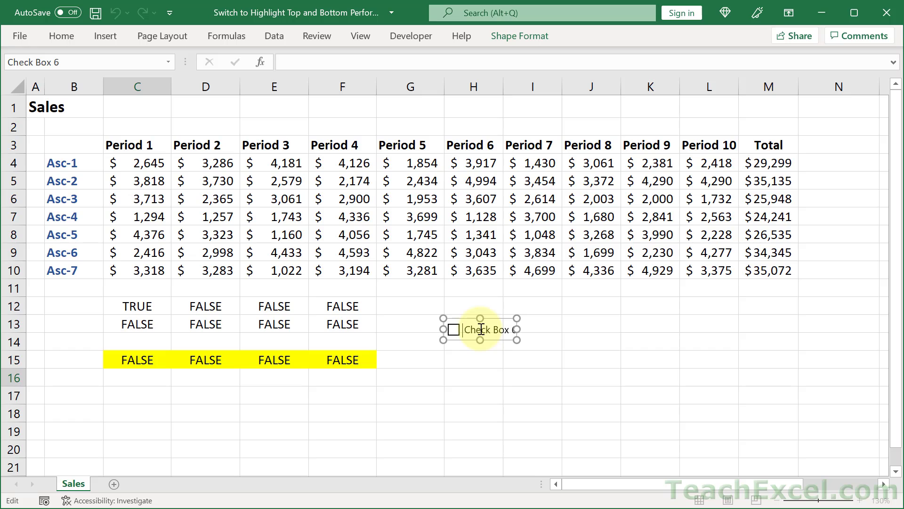
key("Escape")
key("Escape")
right_click(474, 328)
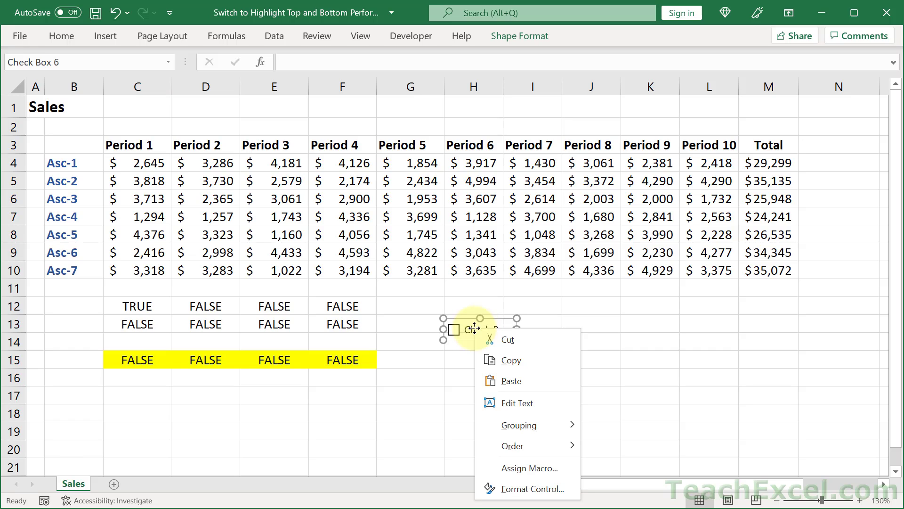
left_click(529, 398)
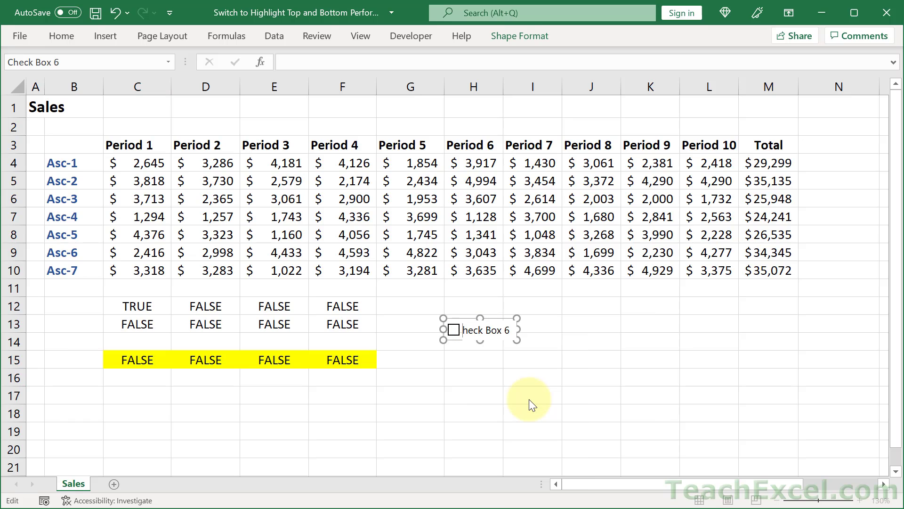
key("Delete")
key("Delete")
key("Delete")
key("Delete")
key("Delete")
key("Delete")
key("Delete")
key("Delete")
key("Delete")
type("Max")
left_click(471, 382)
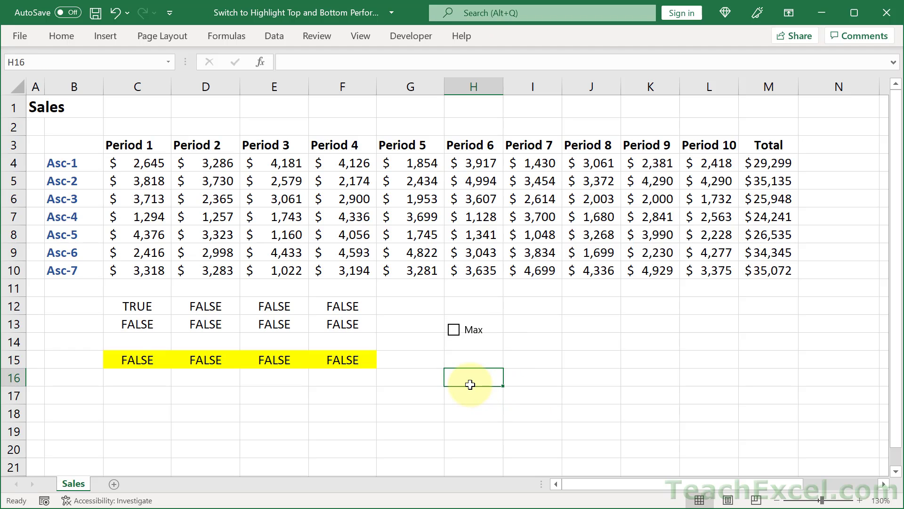
- Set the Max check box's cell link to $C$15 in Format Control
right_click(454, 331)
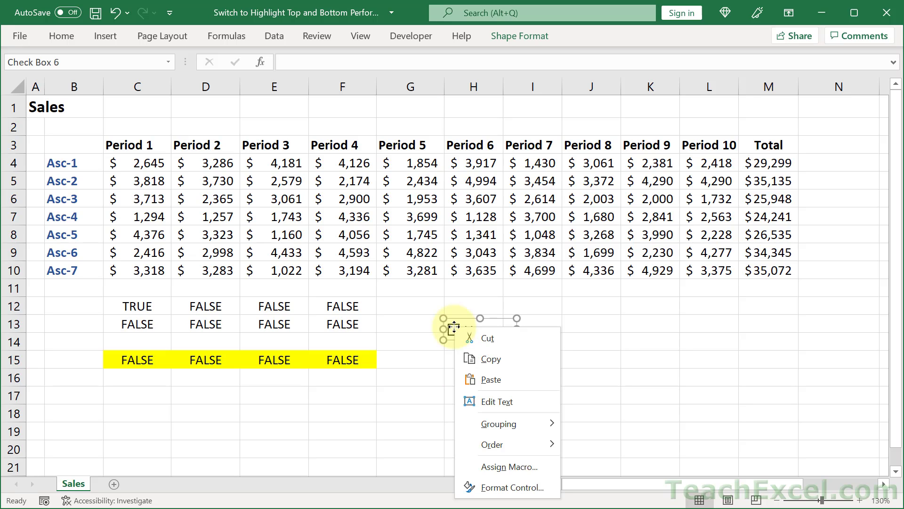
left_click(524, 487)
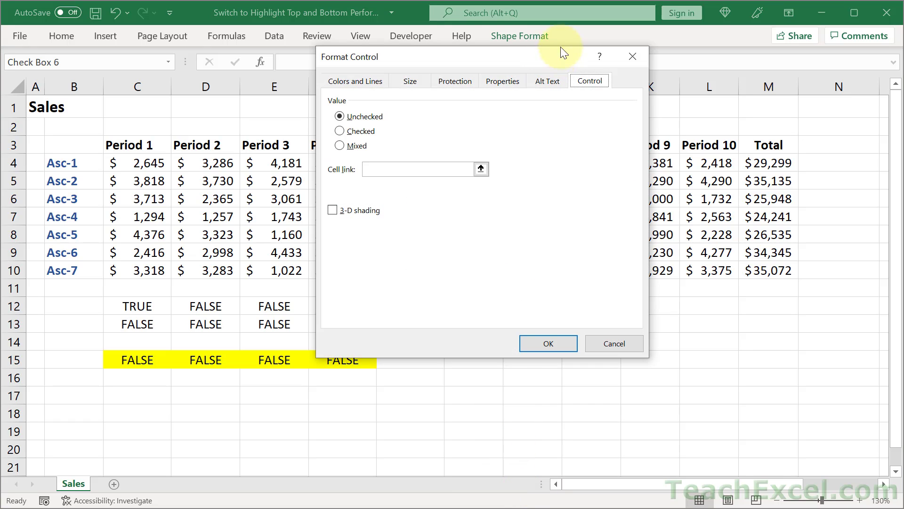
left_click(385, 170)
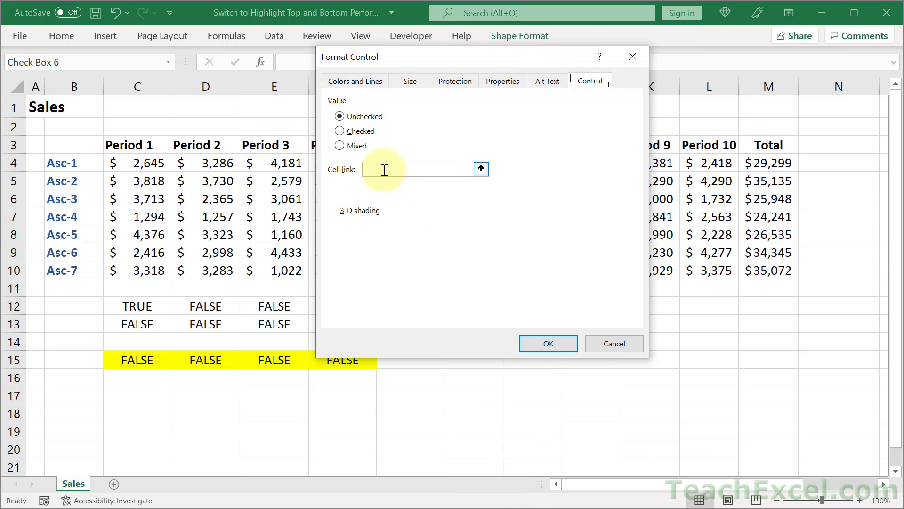
left_click(480, 169)
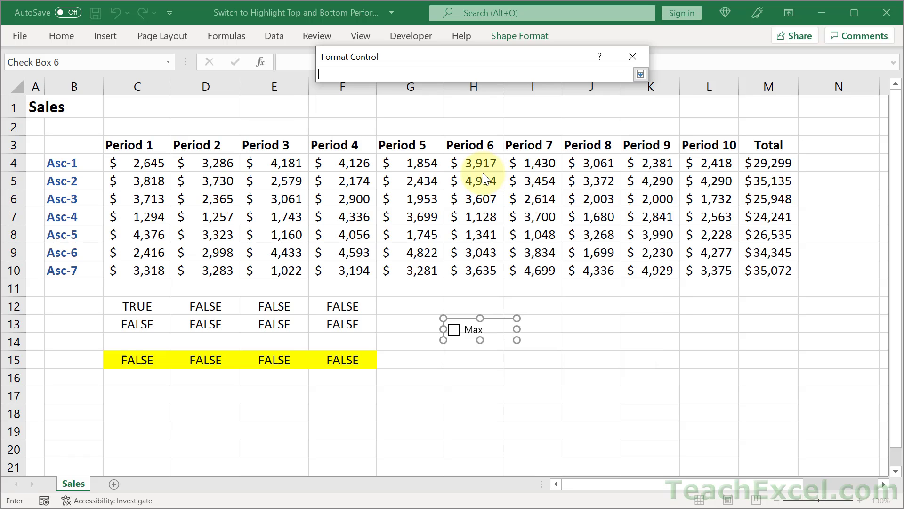
left_click(135, 360)
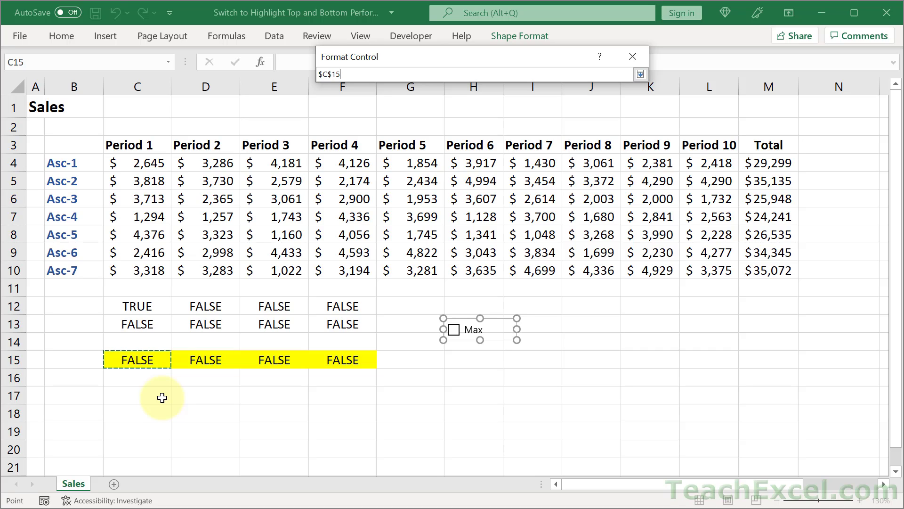
key("Return")
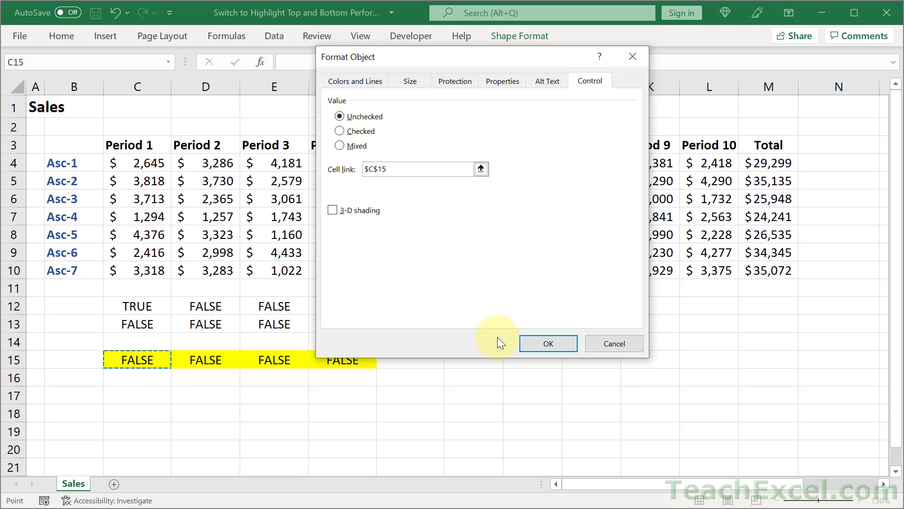
left_click(535, 344)
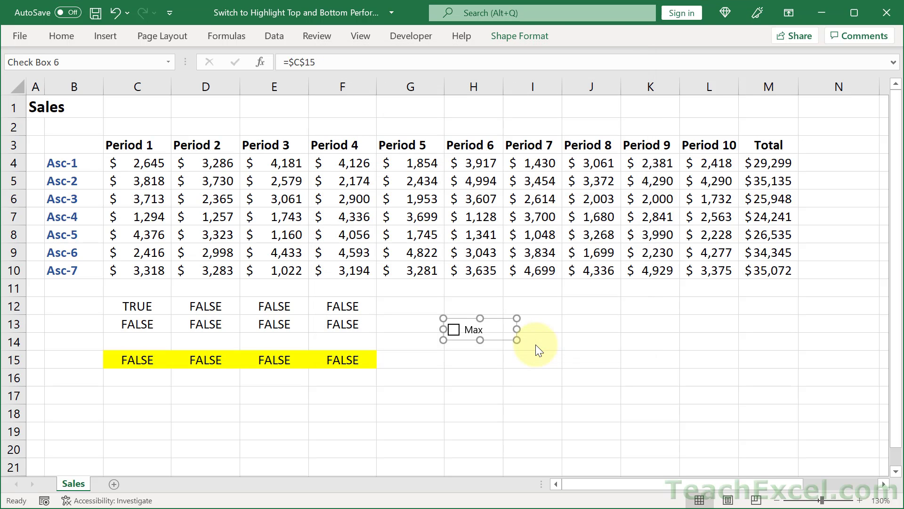
left_click(523, 364)
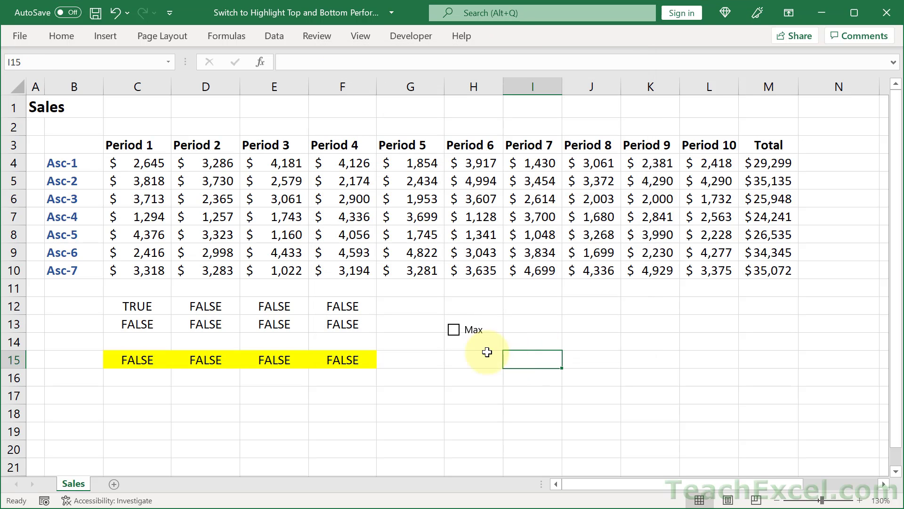
- Toggle the check box several times and leave it ticked so C15 reads TRUE
left_click(454, 333)
left_click(453, 332)
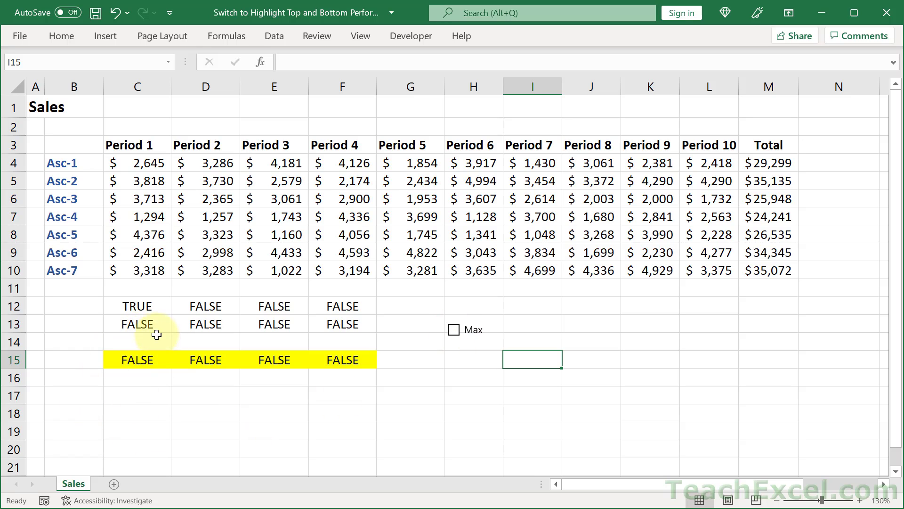
left_click(454, 331)
left_click(453, 331)
left_click(453, 331)
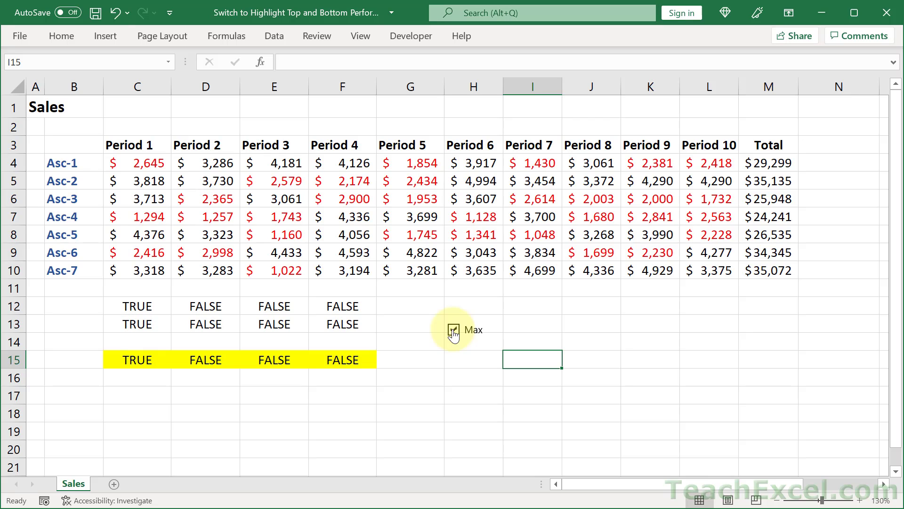
left_click(454, 331)
left_click(454, 331)
left_click(453, 331)
left_click(453, 331)
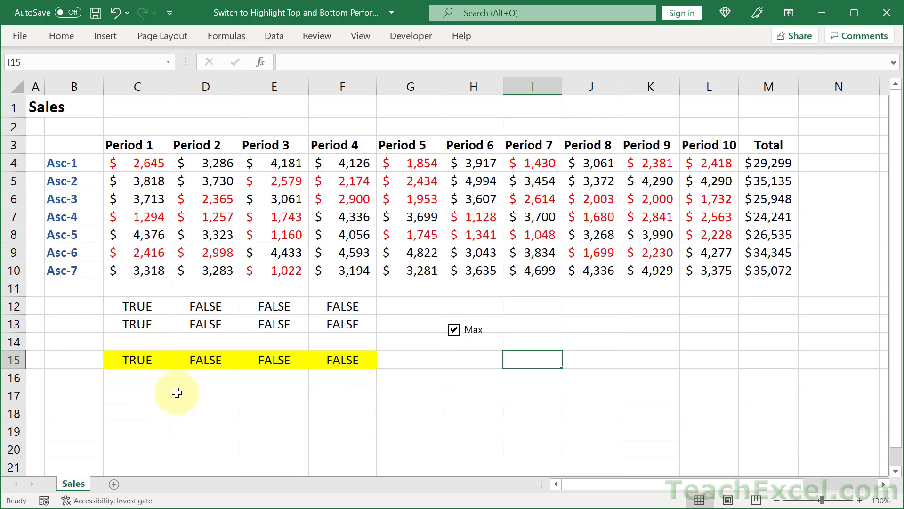
key("ctrl+Left")
key("ctrl+Left")
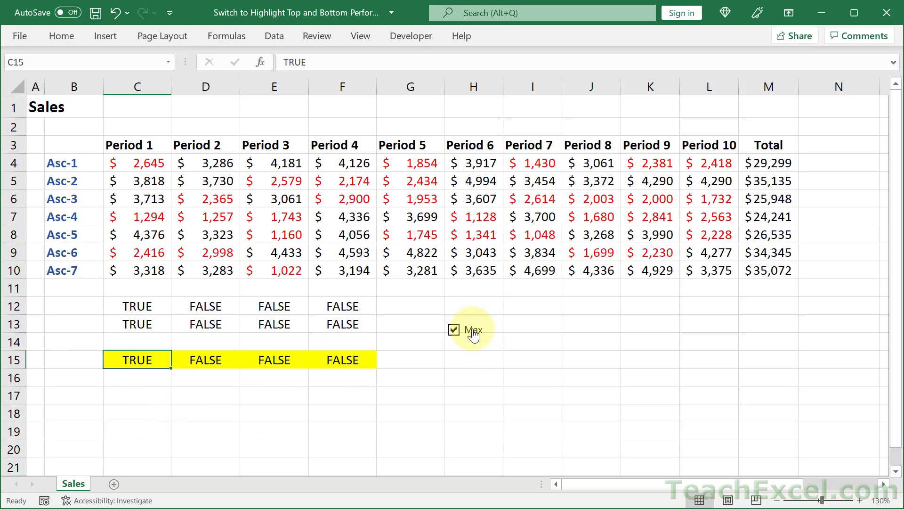
- Relabel the check box from 'Max' to 'Below Avg'
left_click(473, 332, "ctrl")
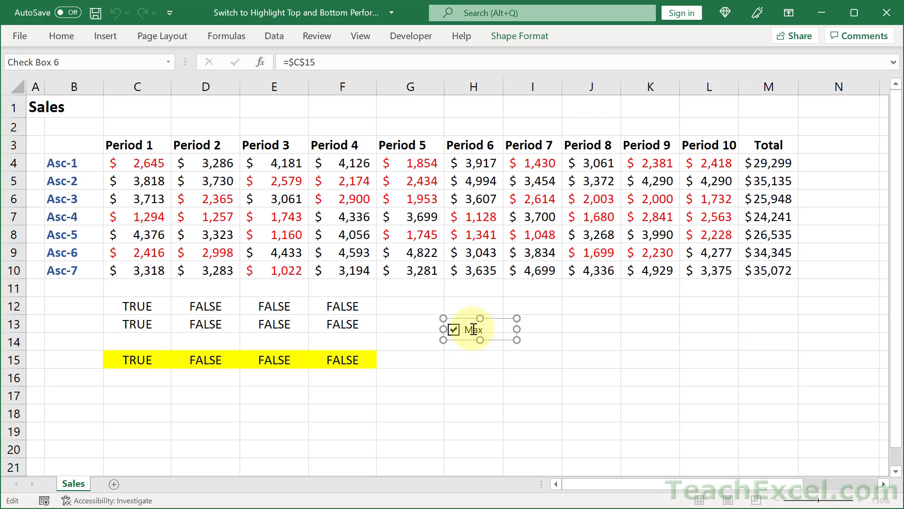
key("BackSpace")
key("BackSpace")
type("Below Avg")
left_click(563, 364)
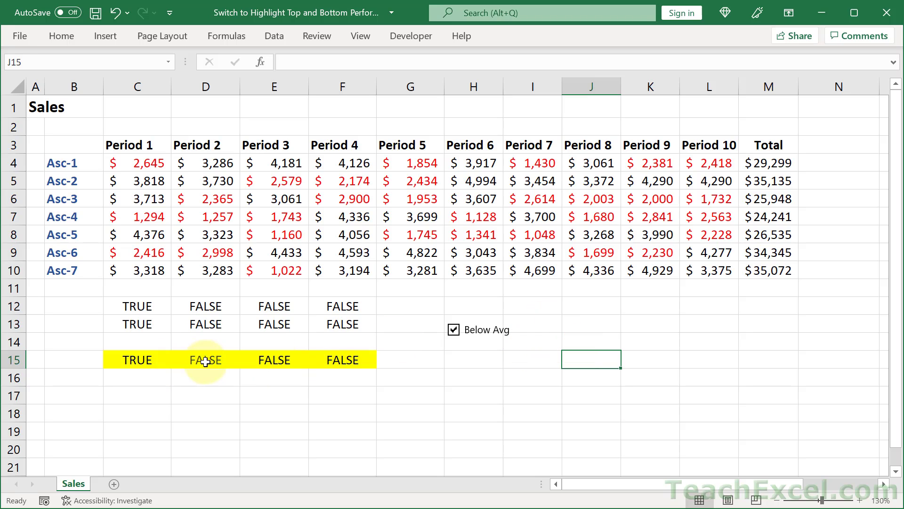
- Select helper cells D15:F15, then tick the Min, Max and Above Avg check boxes
left_click_drag(202, 363, 346, 360)
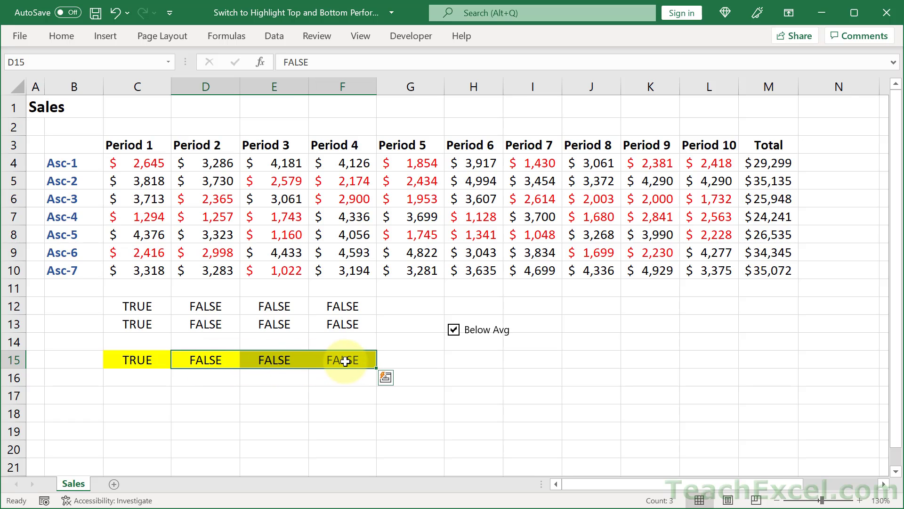
left_click(346, 361)
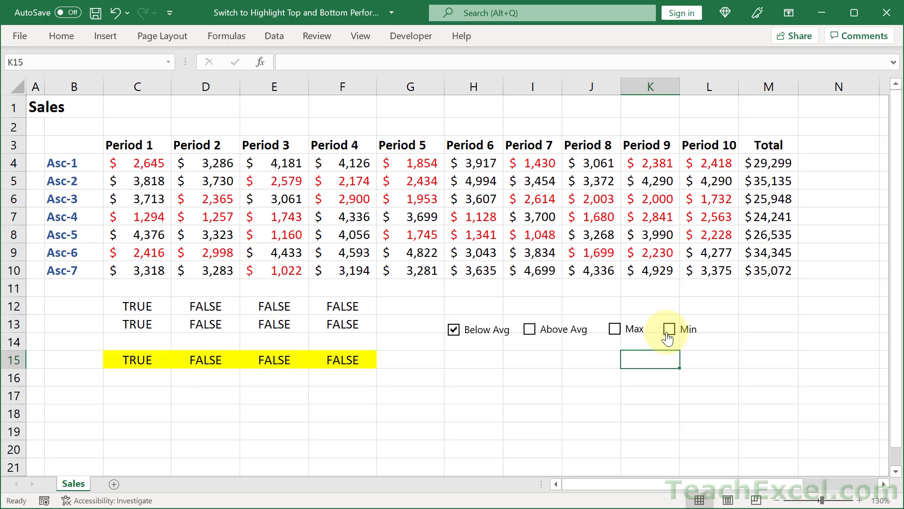
left_click(668, 331)
left_click(615, 331)
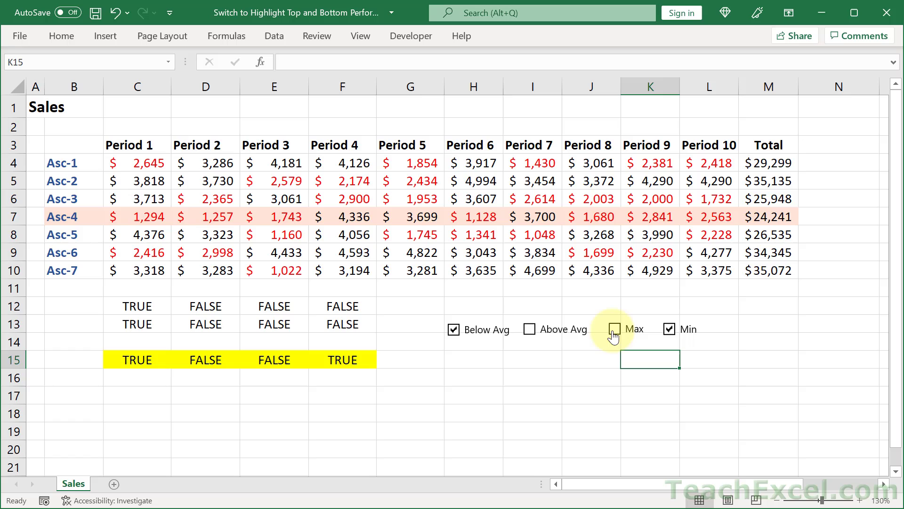
left_click(528, 332)
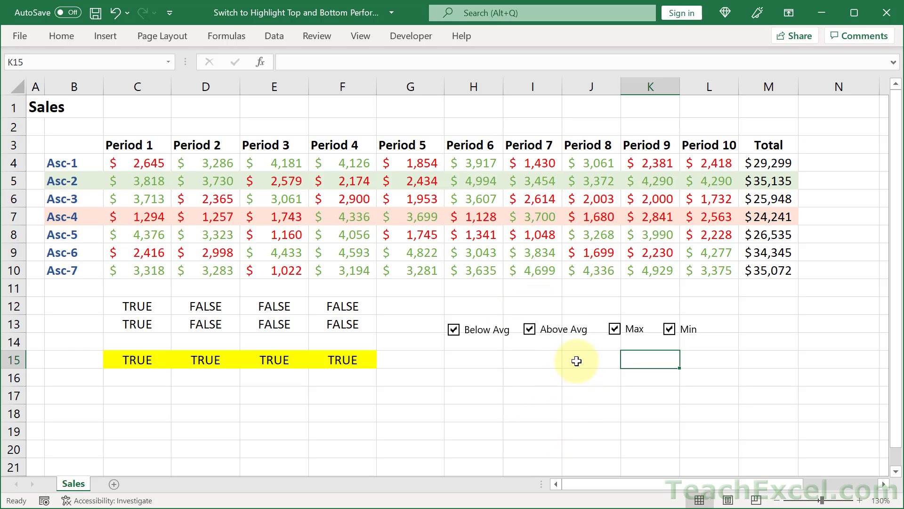
- Drag the Above Avg and Below Avg check boxes level with Max and Min
right_click(582, 332)
key("Escape")
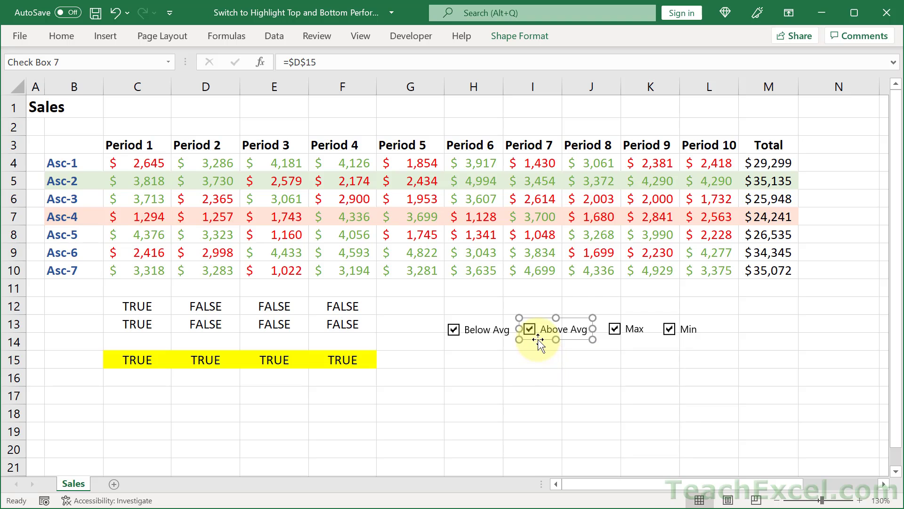
mouse_move(542, 340)
left_mouse_down()
mouse_move(539, 356)
mouse_move(545, 340)
left_mouse_up()
left_click(542, 359)
left_click(481, 340, "ctrl")
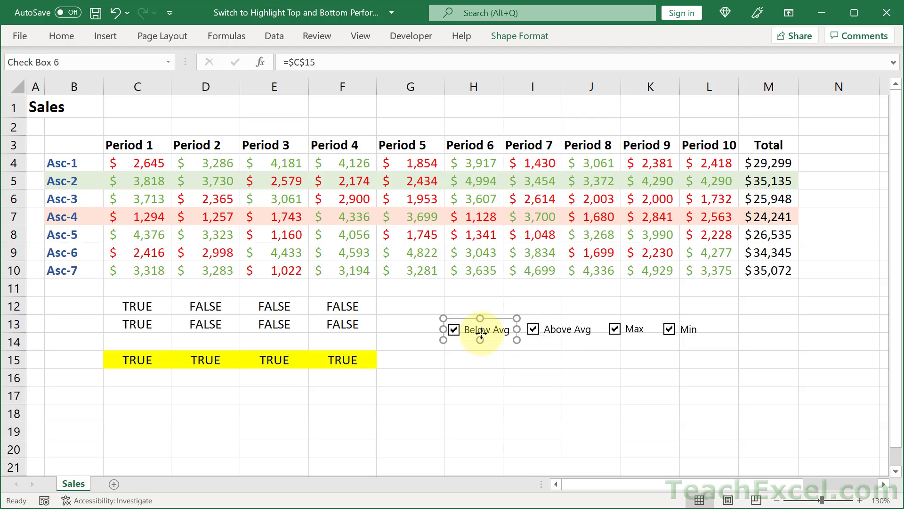
mouse_move(492, 343)
left_mouse_down()
mouse_move(490, 372)
mouse_move(491, 335)
left_mouse_up()
left_click(524, 356)
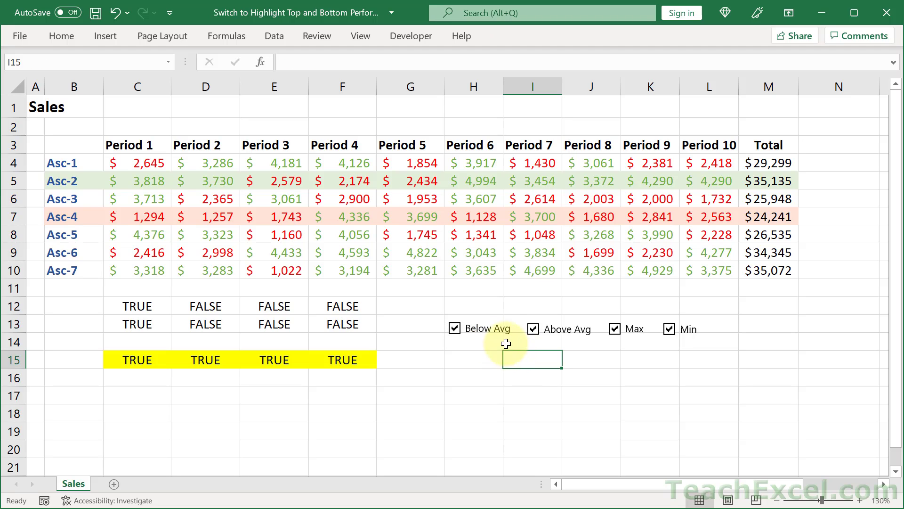
- Review the Shape Format Align options for the Below Avg check box
left_click(490, 328, "ctrl")
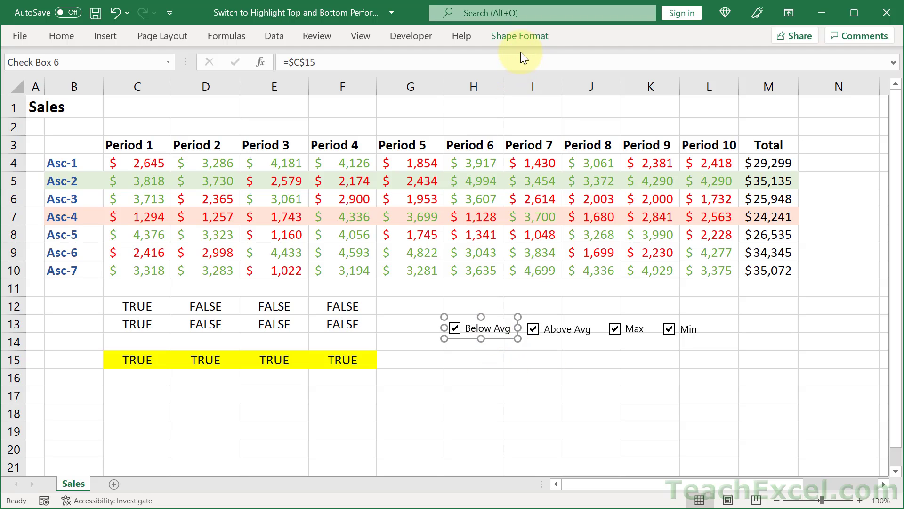
left_click(515, 36)
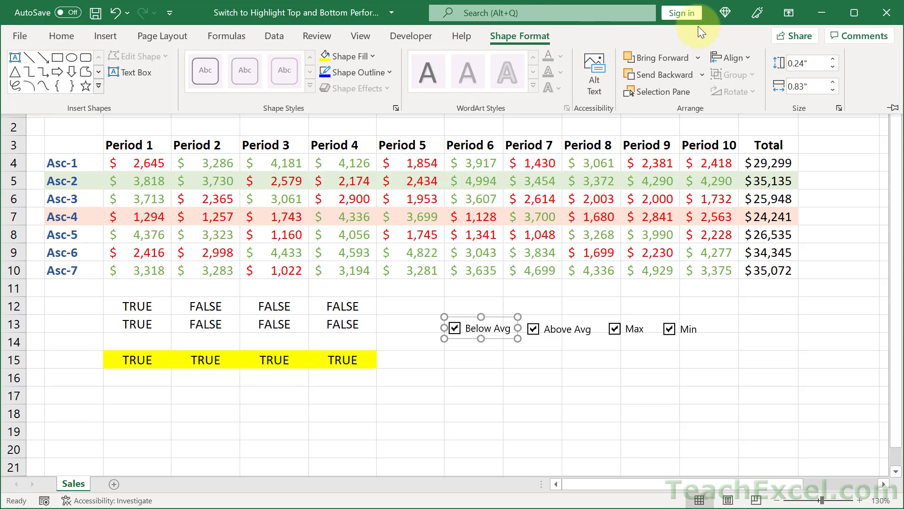
left_click(737, 57)
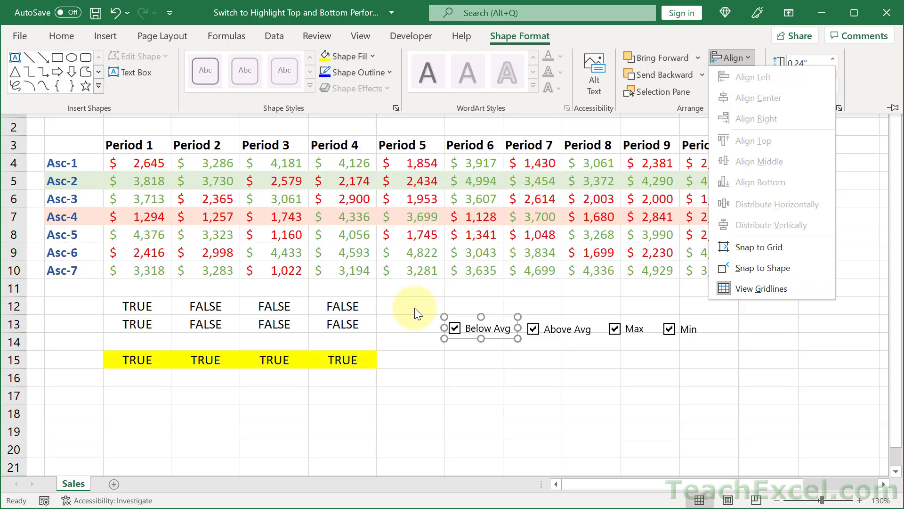
key("Escape")
key("ctrl+F1")
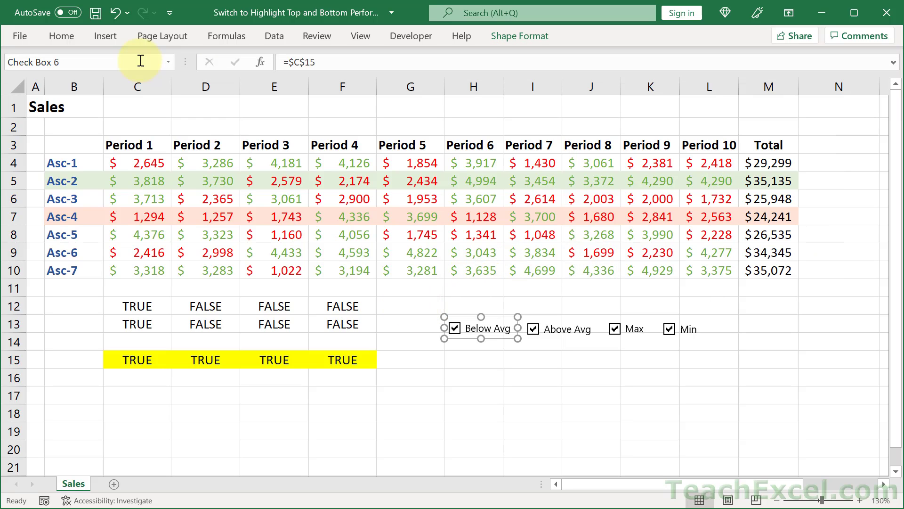
- Draw a rounded rectangle over the row of check boxes
left_click(104, 38)
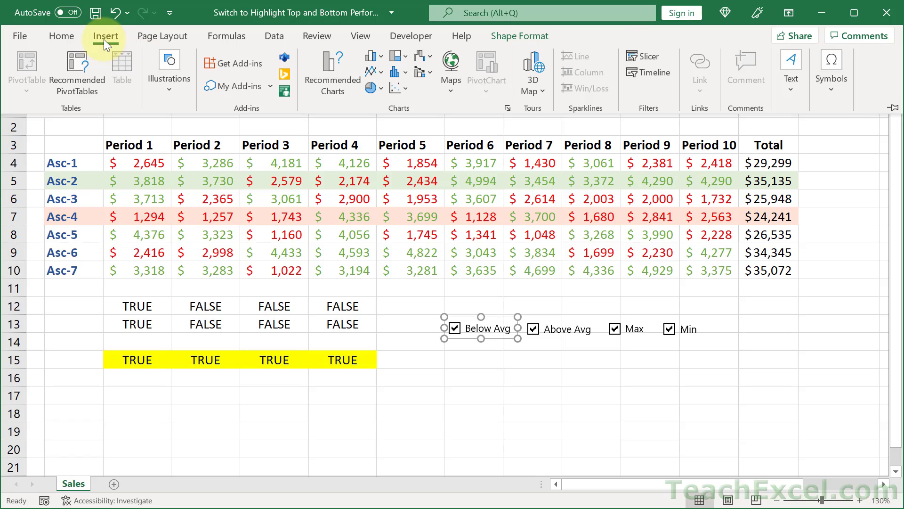
left_click(164, 89)
left_click(202, 148)
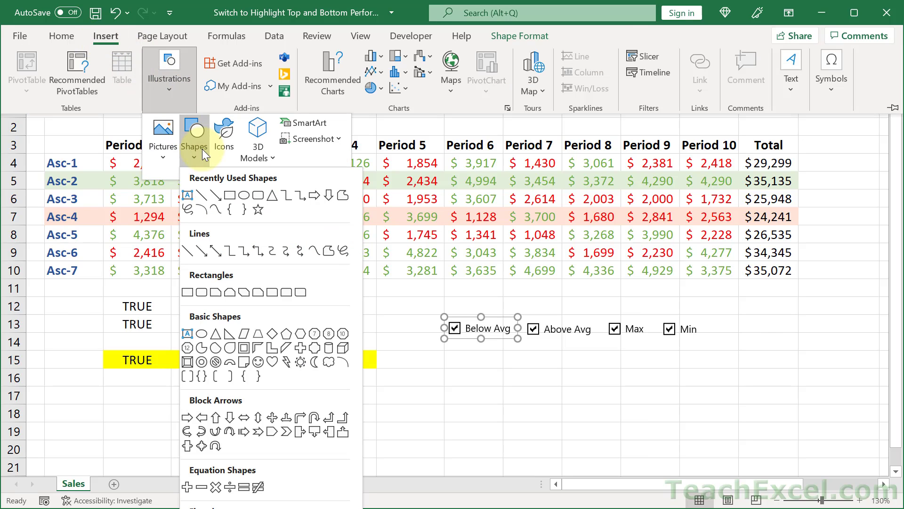
left_click(261, 198)
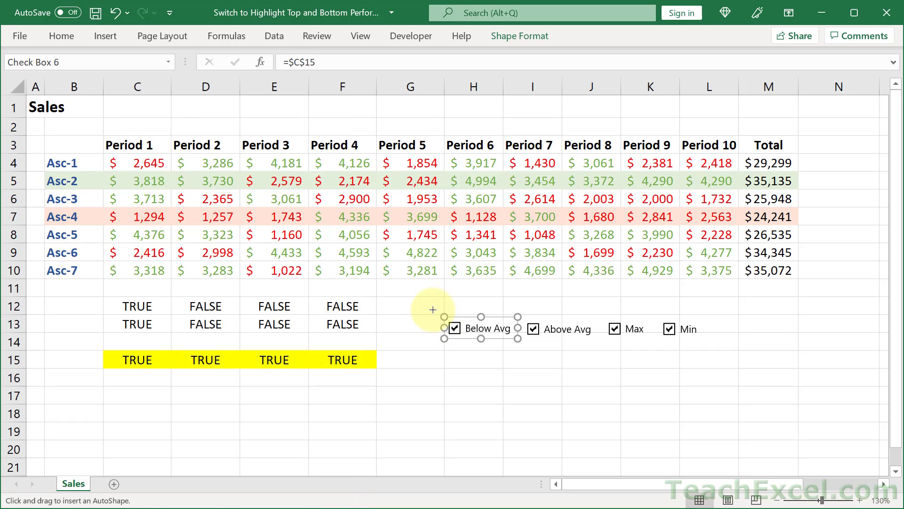
left_click_drag(432, 310, 707, 347)
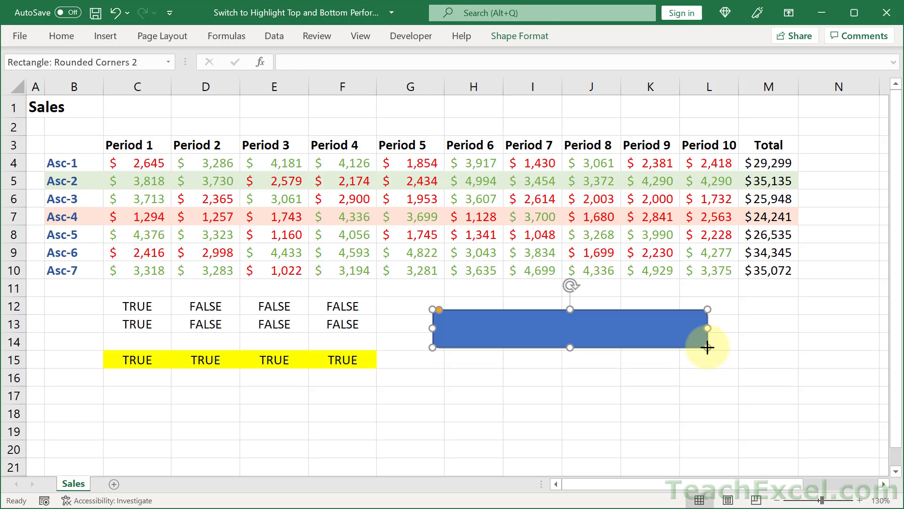
- Fill the rounded rectangle with light grey
left_click(518, 35)
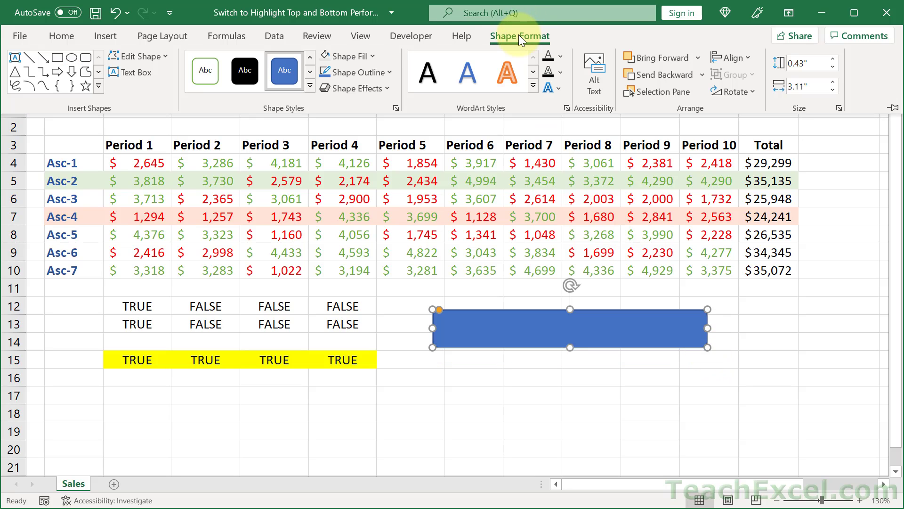
left_click(351, 56)
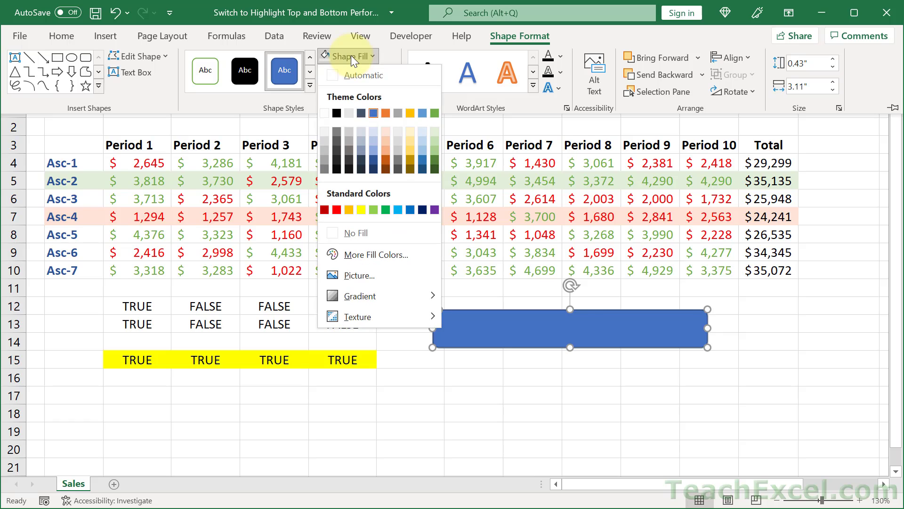
left_click(349, 113)
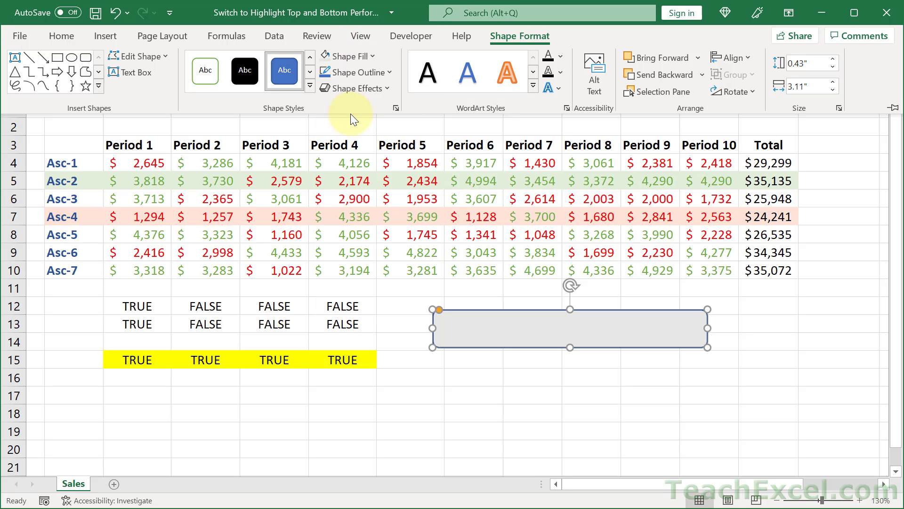
- Try moving the grey box up to rows 7–9, then undo the move
right_click(642, 329)
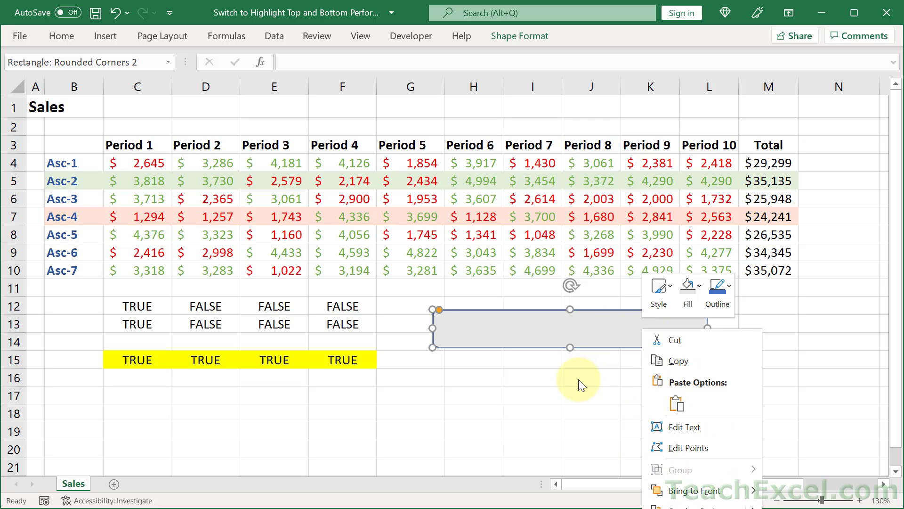
key("Escape")
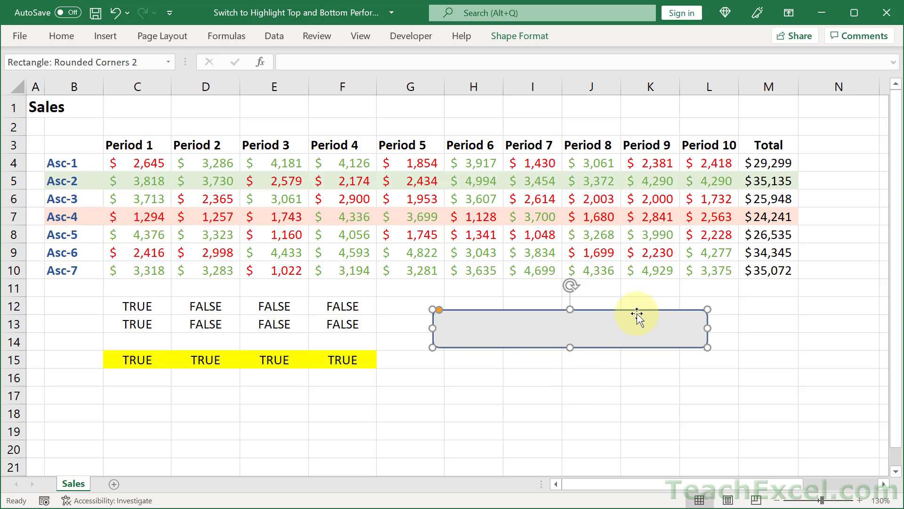
left_click_drag(637, 315, 633, 217)
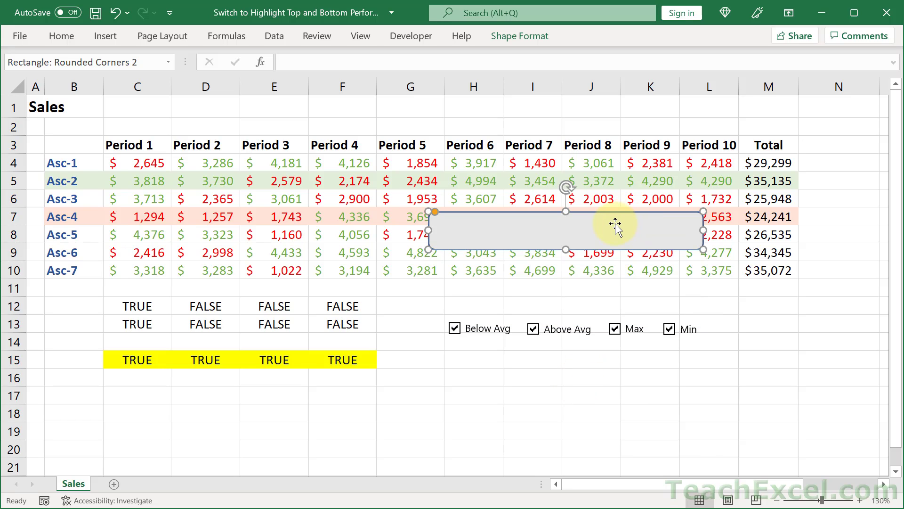
right_click(615, 225)
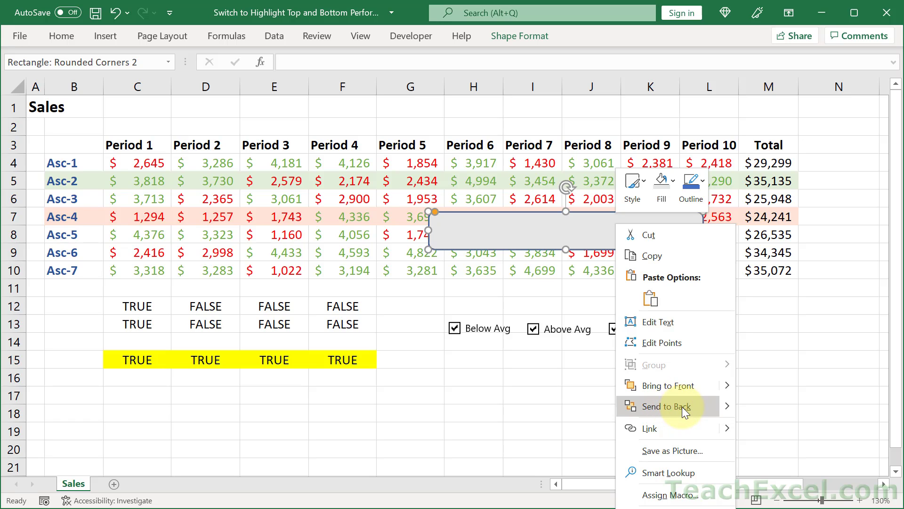
left_click(575, 230)
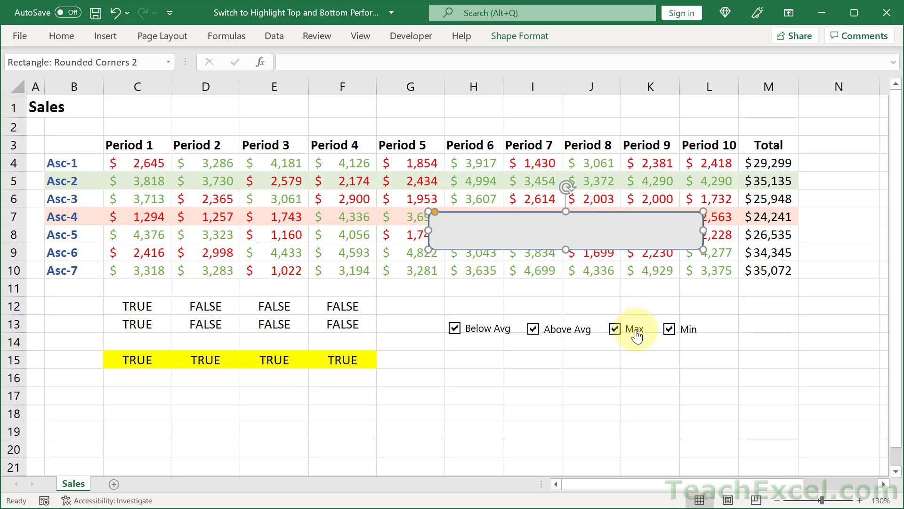
key("ctrl+z")
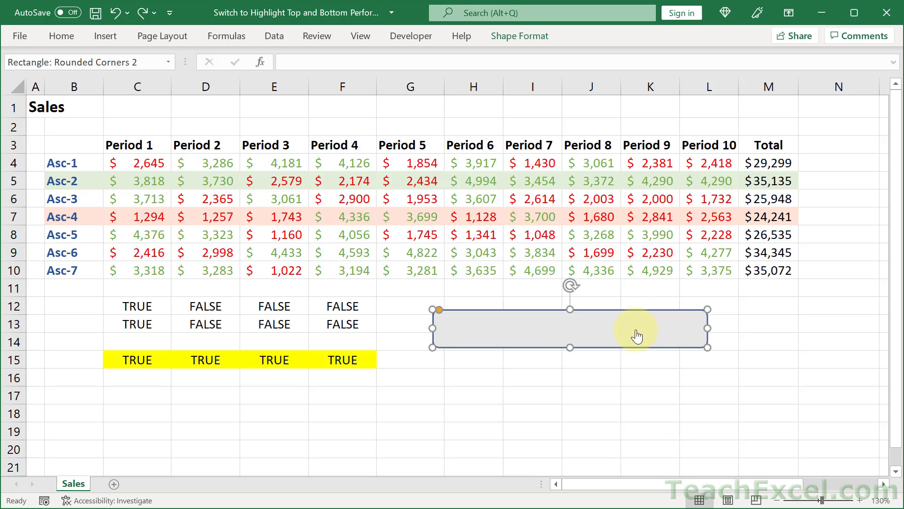
- Send the grey box behind the check boxes, shorten it and nudge it into place
right_click(678, 316)
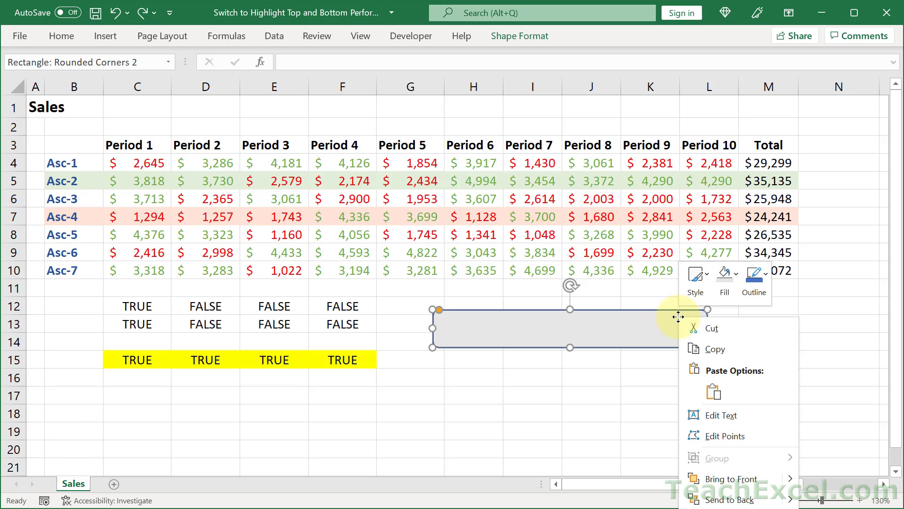
left_click(722, 500)
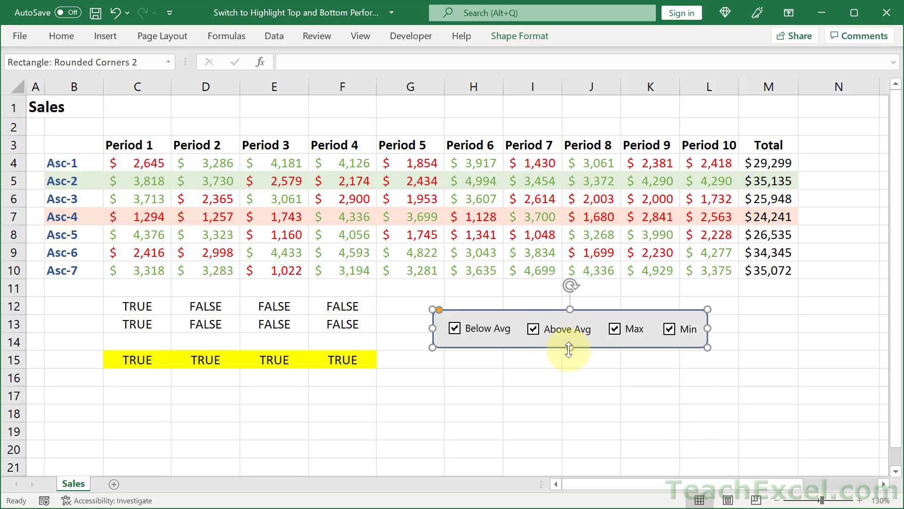
left_click_drag(568, 349, 569, 343)
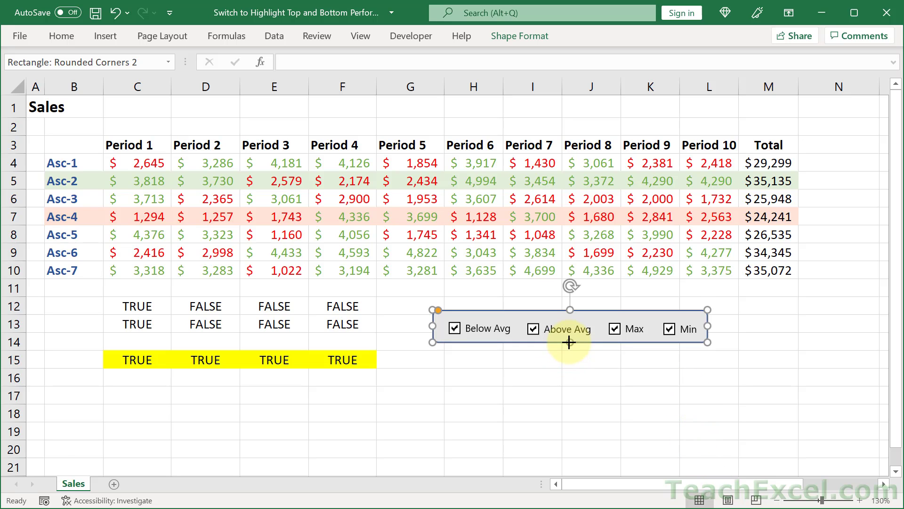
key("Down")
key("Down")
key("Down")
key("Down")
key("Right")
key("Right")
key("Right")
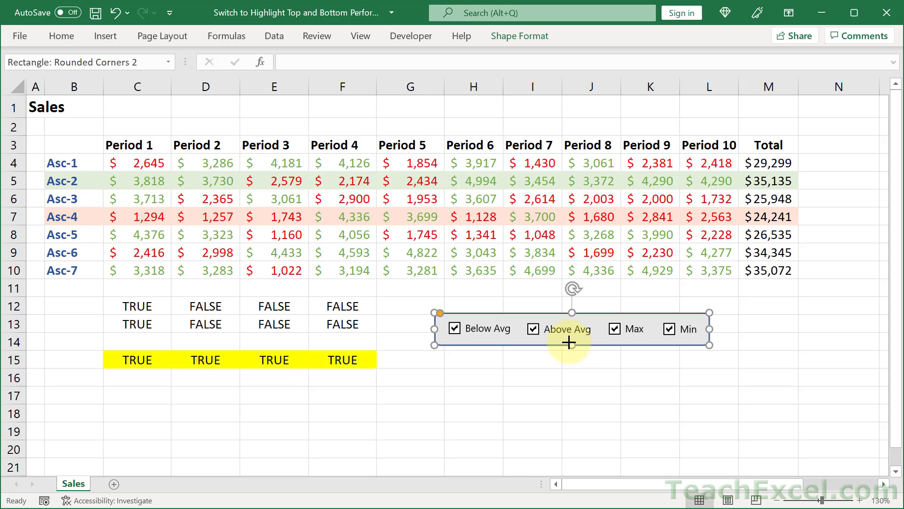
left_click(516, 37)
left_click(517, 36)
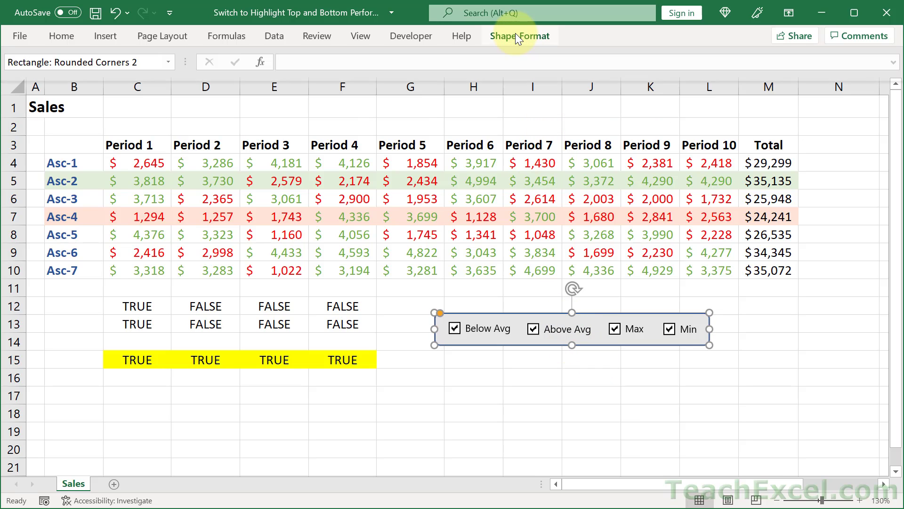
left_click(567, 405)
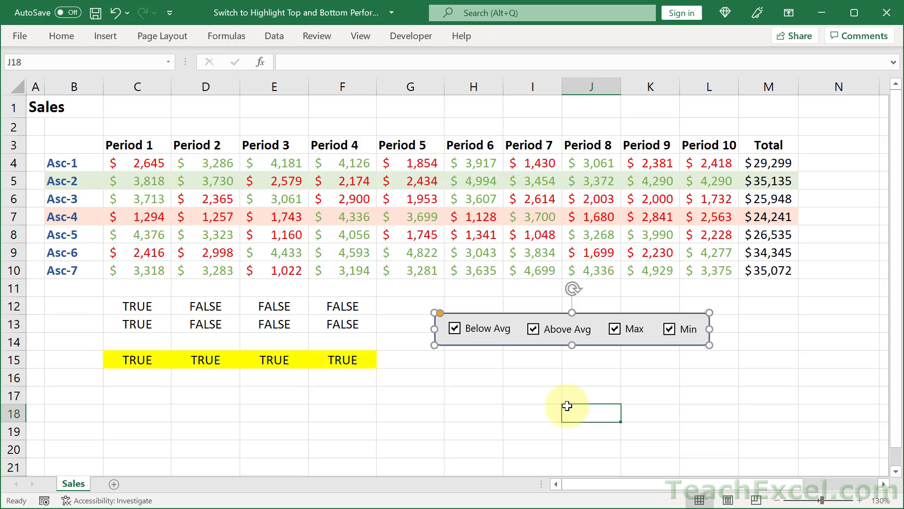
- Untick Min, Max and Above Avg, and hide the sheet headings and gridlines
left_click(667, 330)
left_click(613, 330)
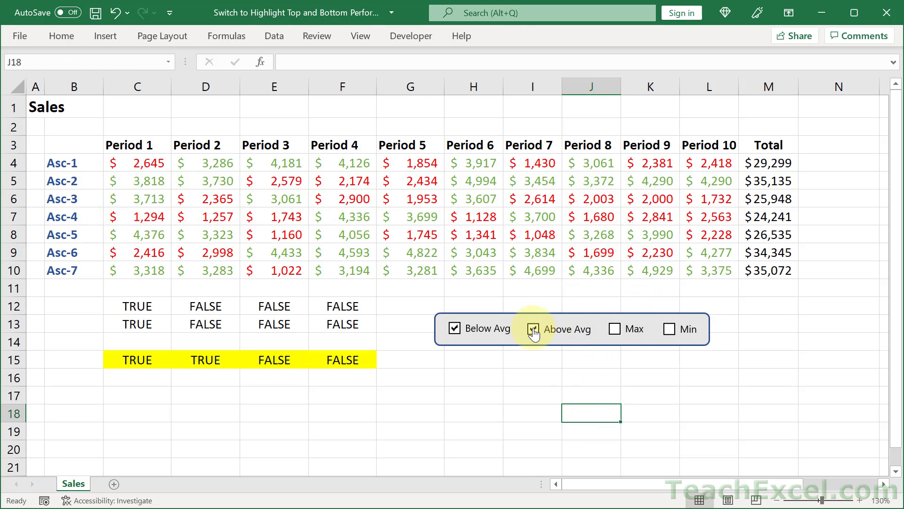
left_click(534, 330)
left_click(354, 37)
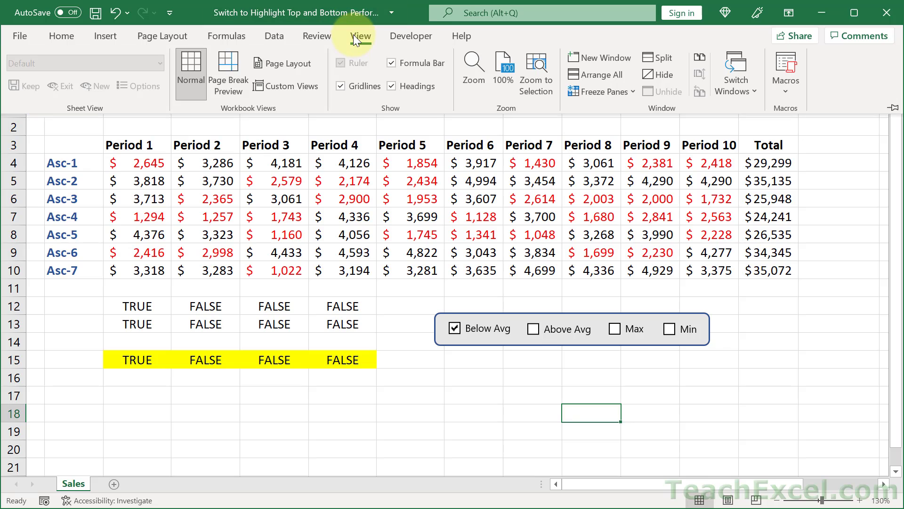
left_click(392, 86)
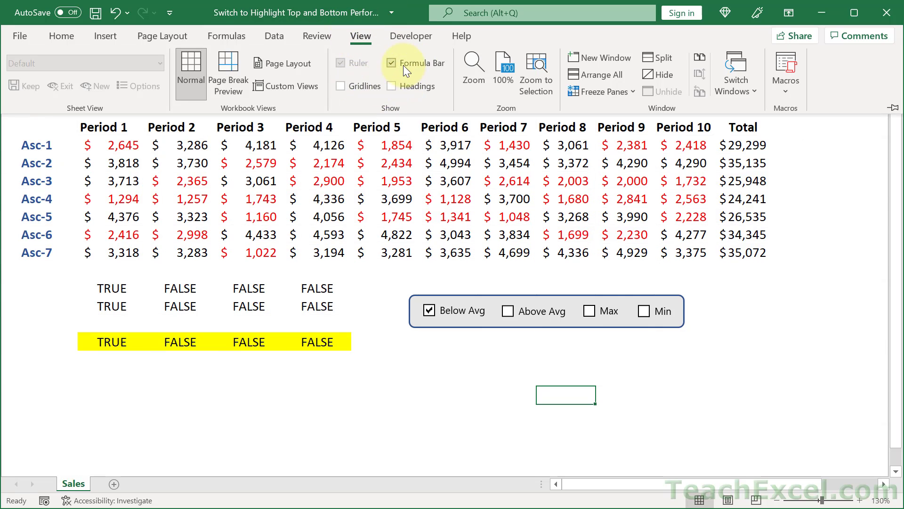
left_click(361, 35)
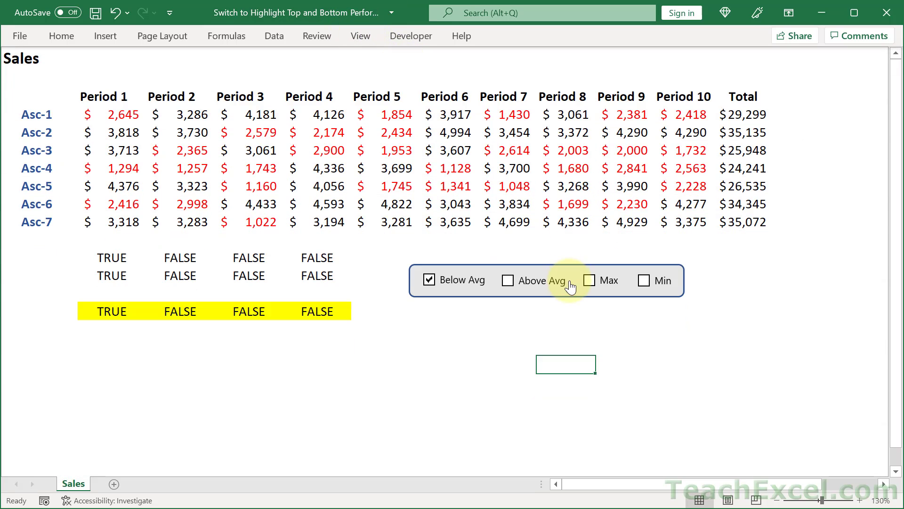
- Give helper cells C12:F15 a white fill and white font so they look blank
left_click_drag(327, 312, 100, 263)
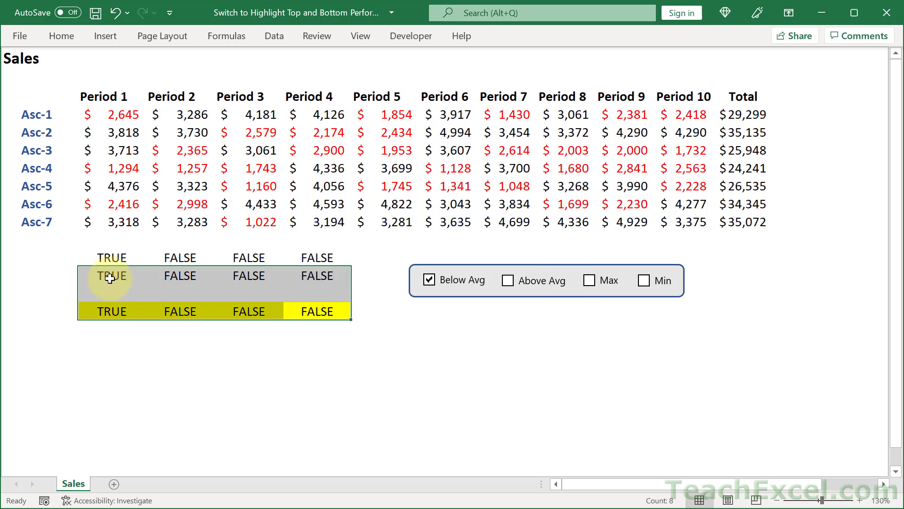
left_click(63, 36)
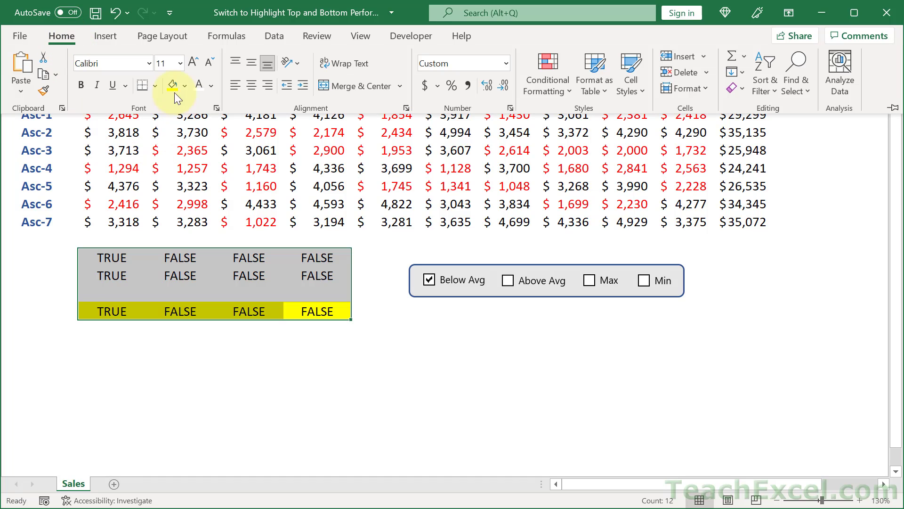
left_click(185, 85)
left_click(173, 122)
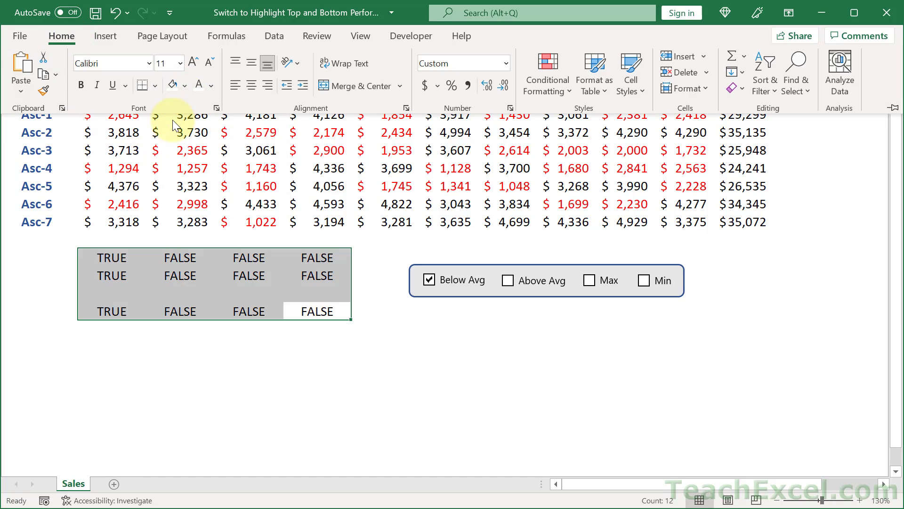
left_click(199, 84)
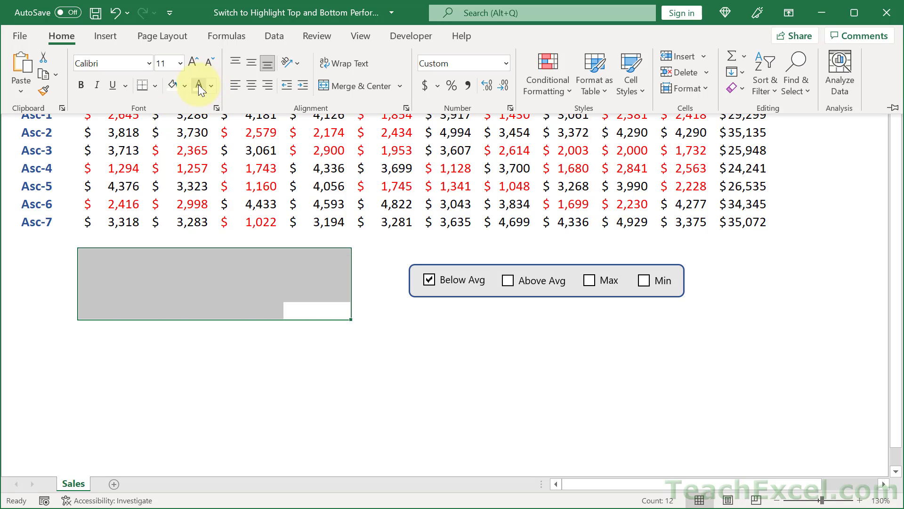
key("ctrl+F1")
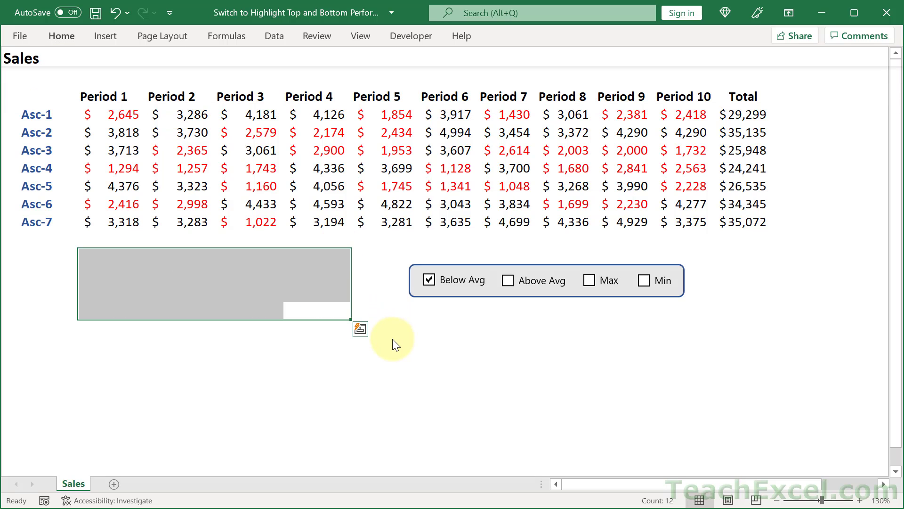
left_click(485, 346)
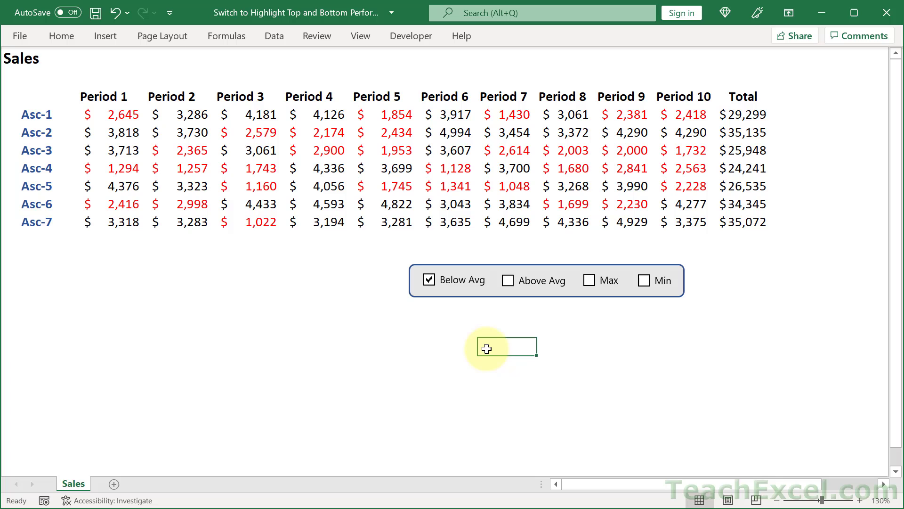
- Tick Min, Max and Above Avg to preview their highlights
left_click(644, 283)
left_click(589, 281)
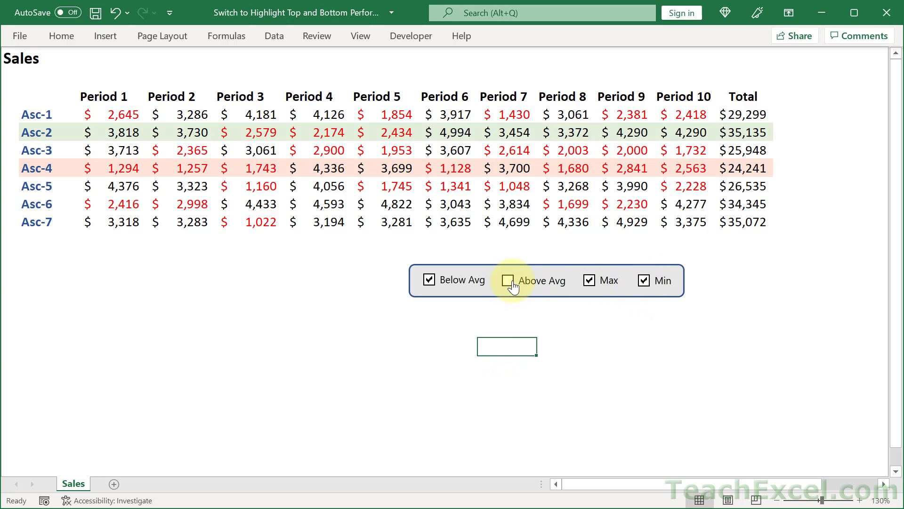
left_click(508, 281)
left_click(619, 326)
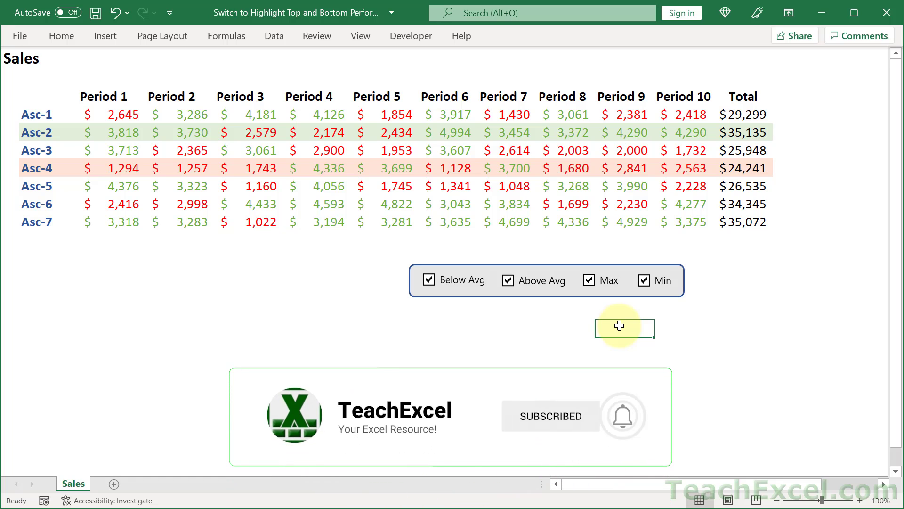
- Untick Min, Above Avg, Below Avg and Max to remove all highlighting
left_click(644, 281)
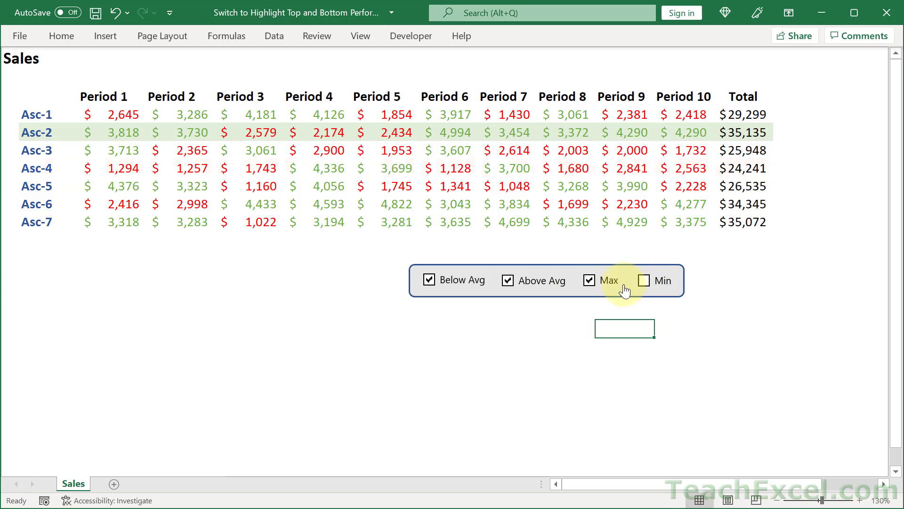
left_click(508, 280)
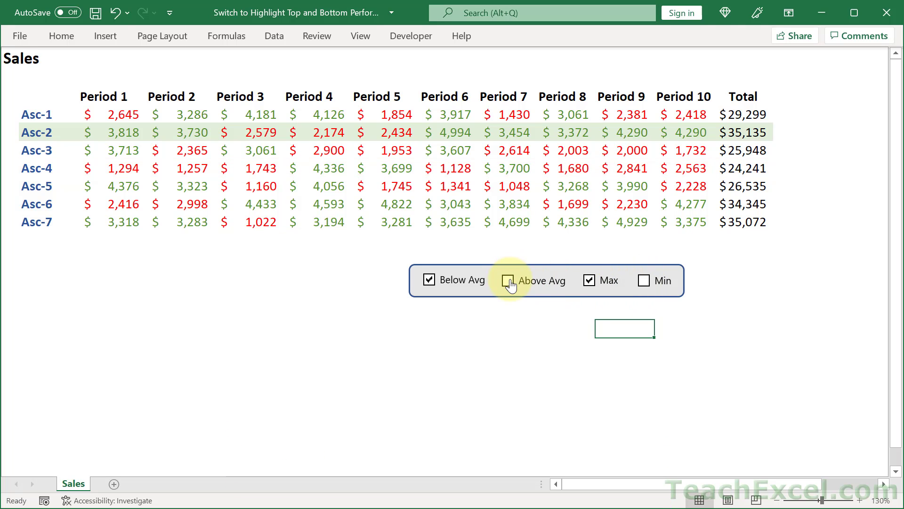
left_click(429, 281)
left_click(588, 281)
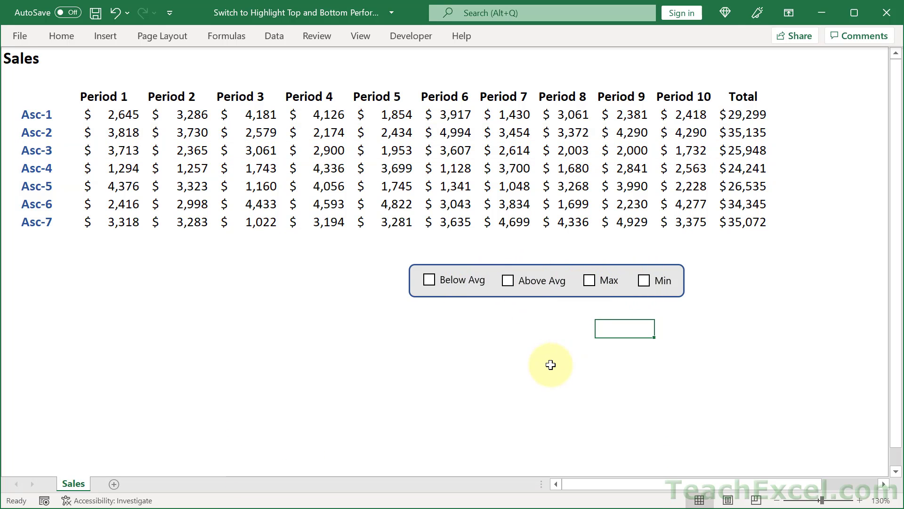